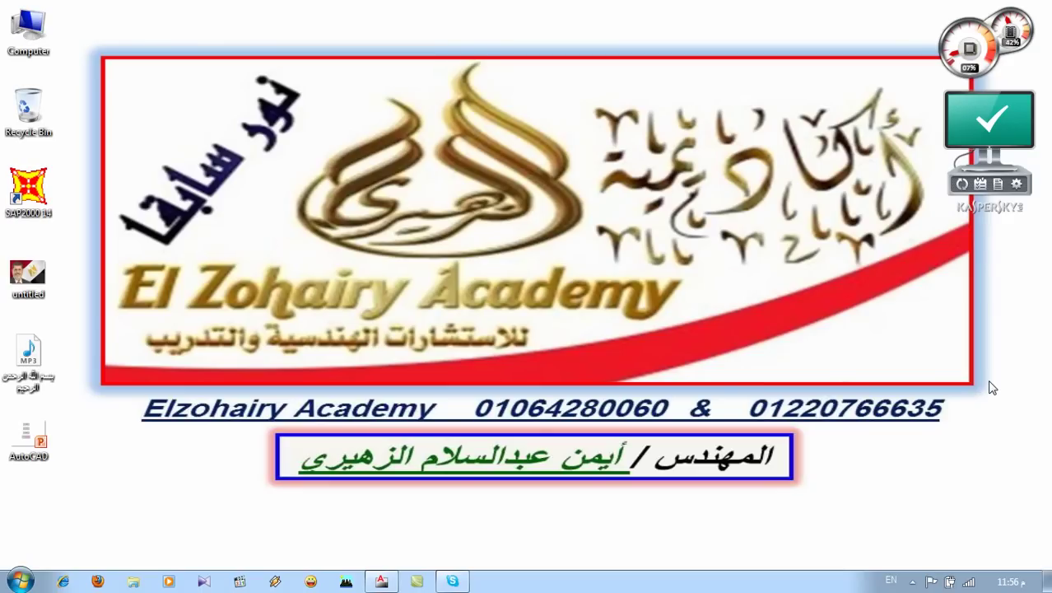
- Launch AutoCAD from its desktop shortcut and bring the blank Drawing1.dwg to the front
double_click(22, 446)
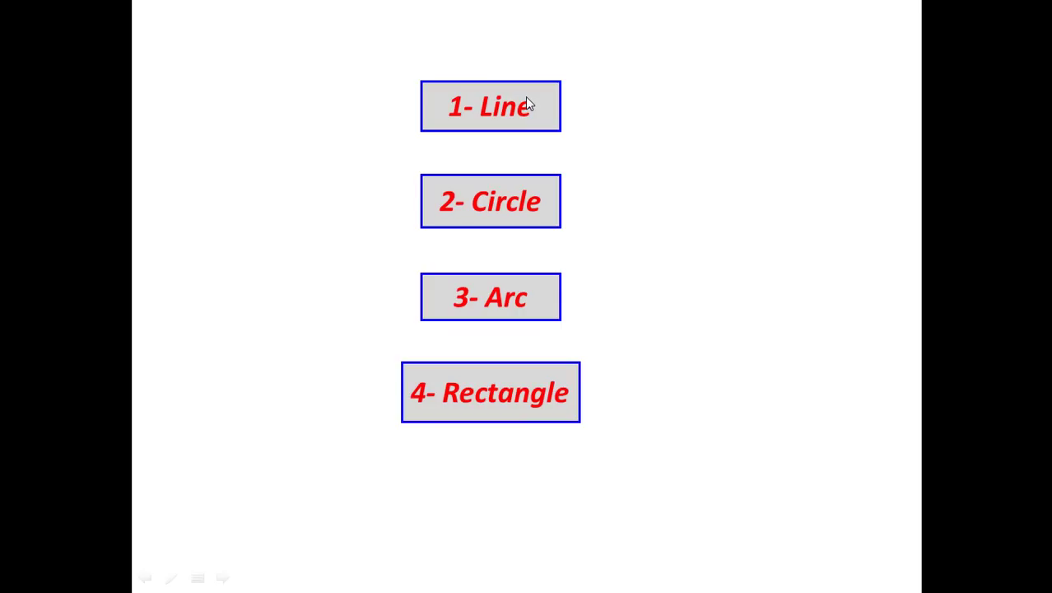
key("alt+Tab")
key("alt+Tab")
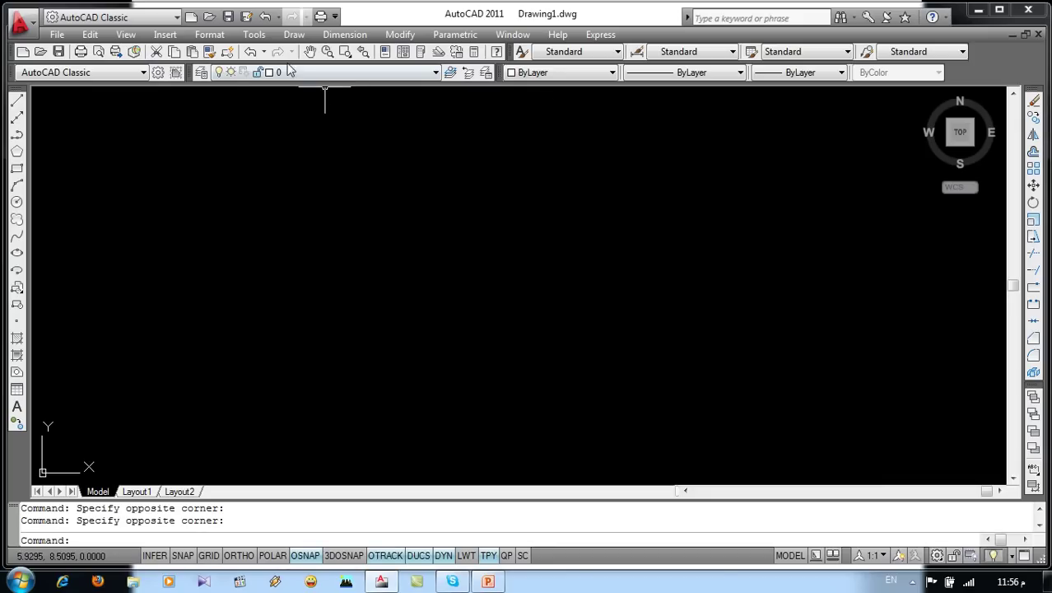
- Open and dismiss the drawing commands list, then click on the empty canvas
left_click(294, 35)
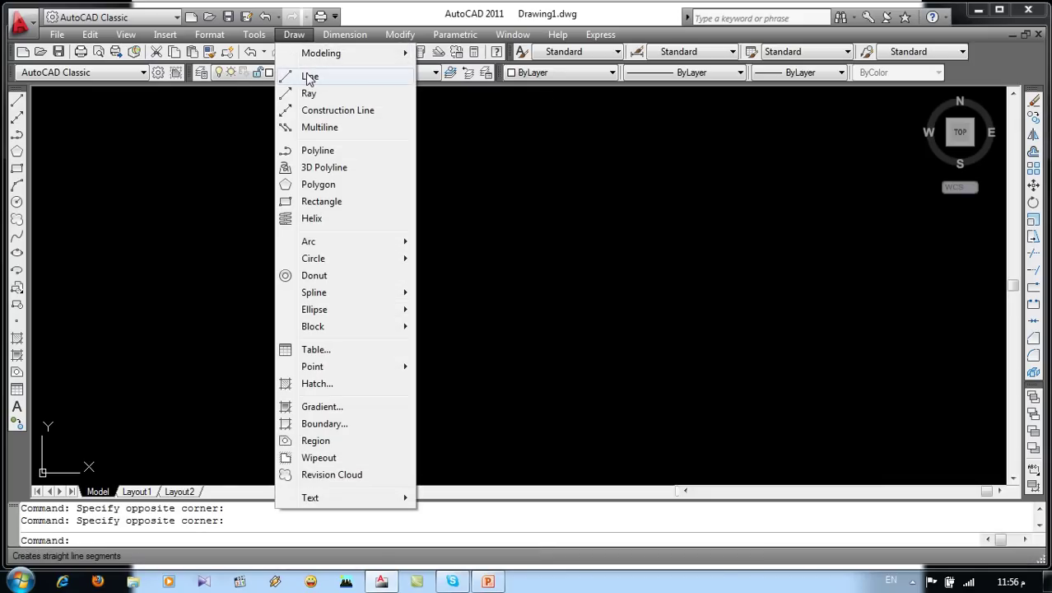
left_click(310, 76)
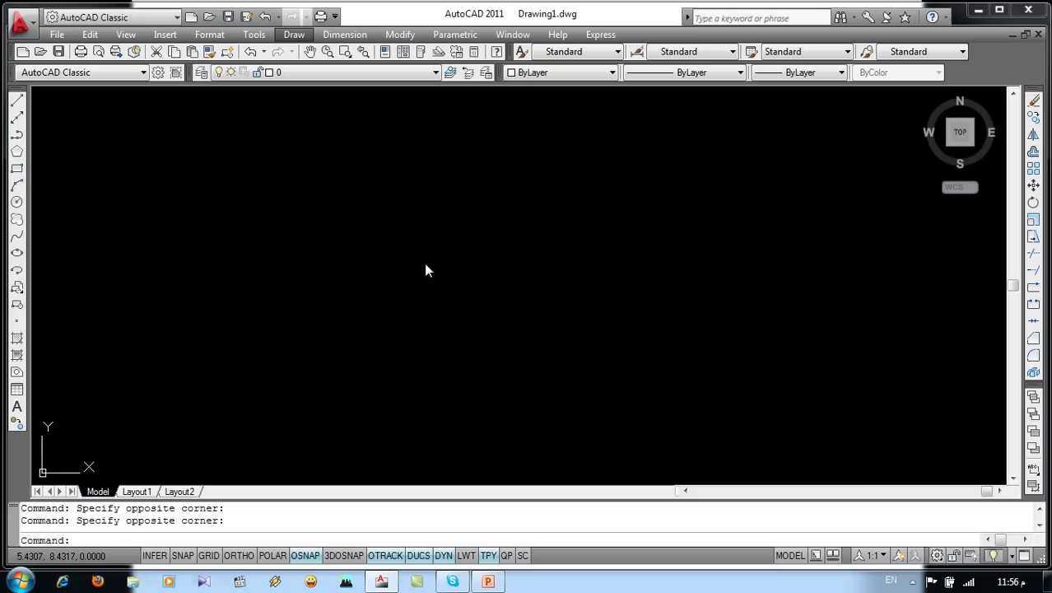
left_click(369, 307)
left_click(305, 356)
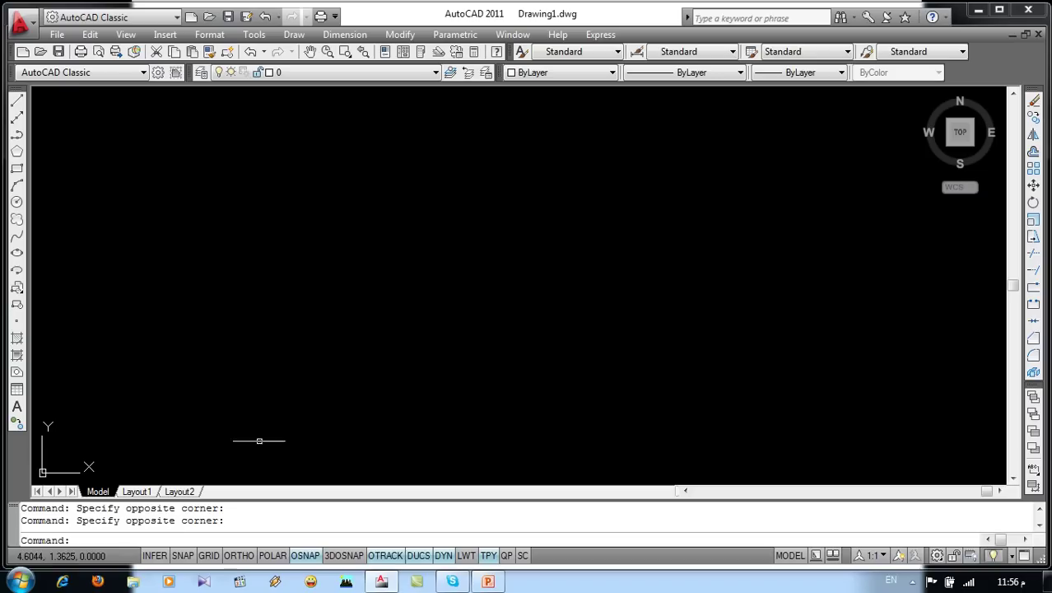
- Draw four connected freehand line segments forming a crossed, kite-like shape
type("l")
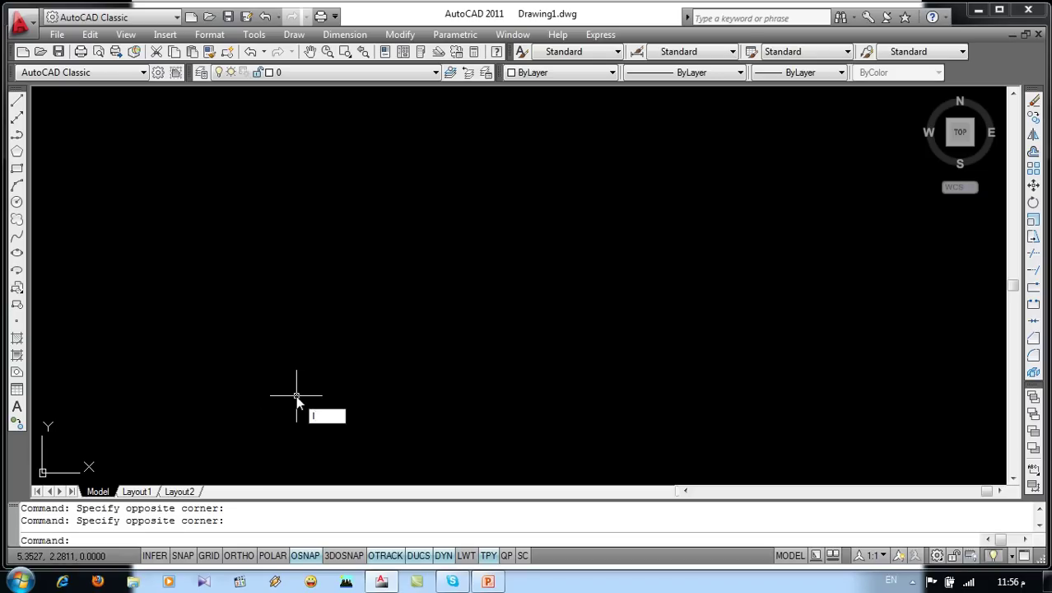
key("Return")
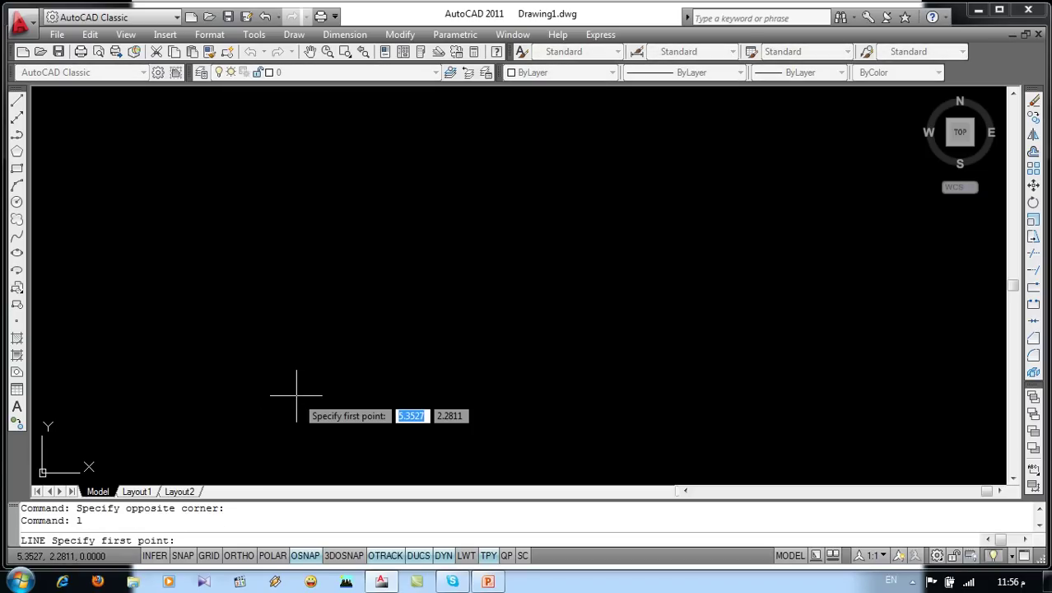
left_click(188, 431)
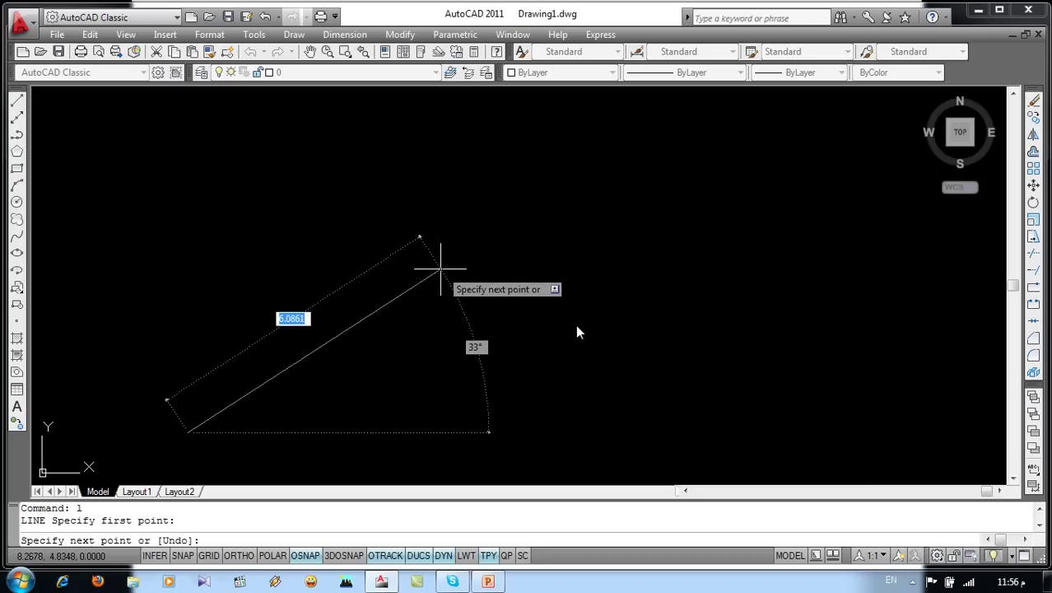
left_click(583, 289)
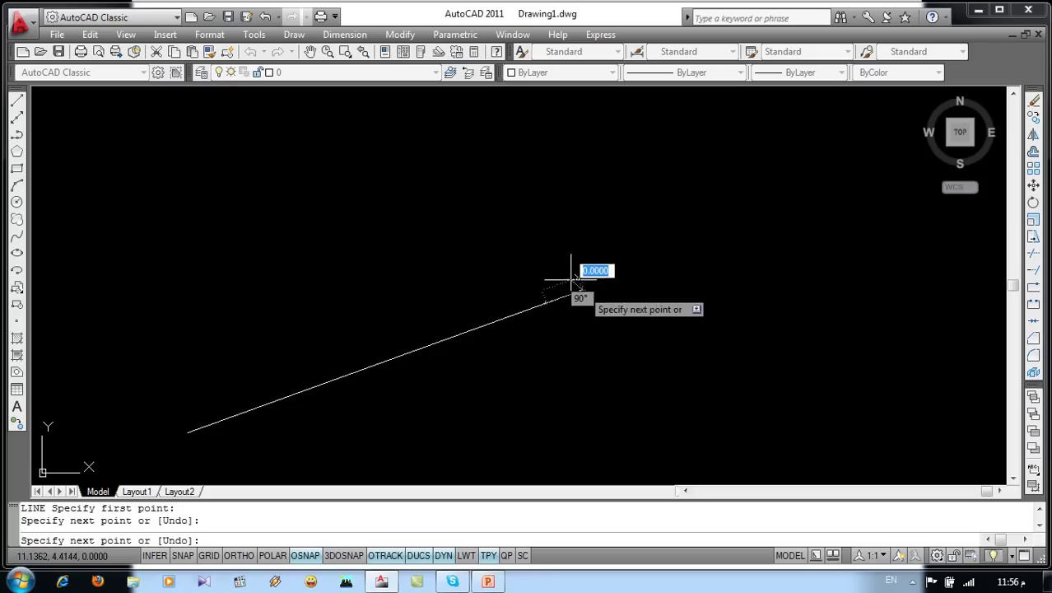
left_click(334, 154)
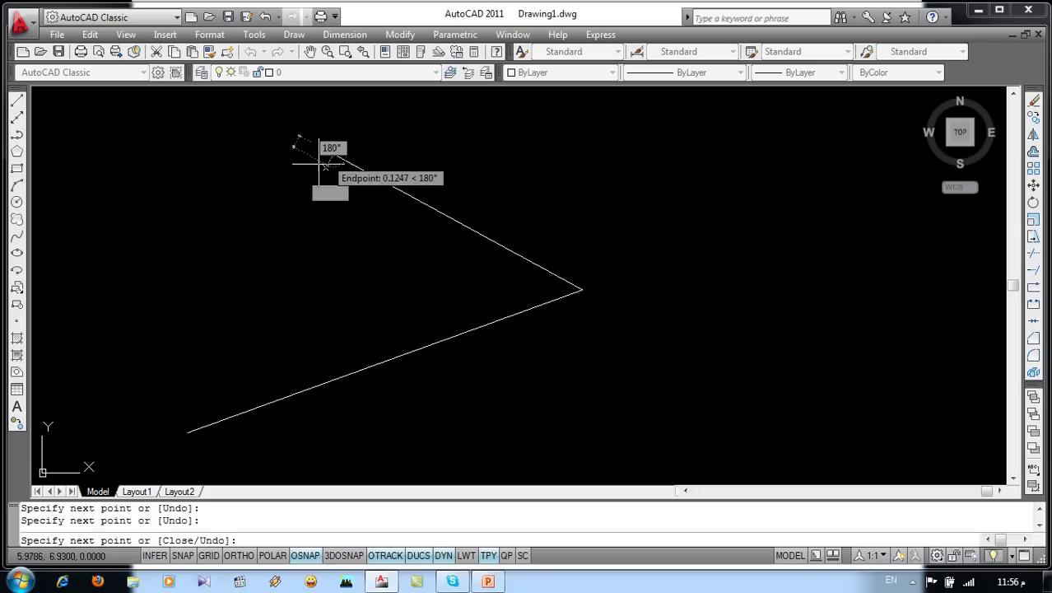
left_click(165, 315)
left_click(443, 424)
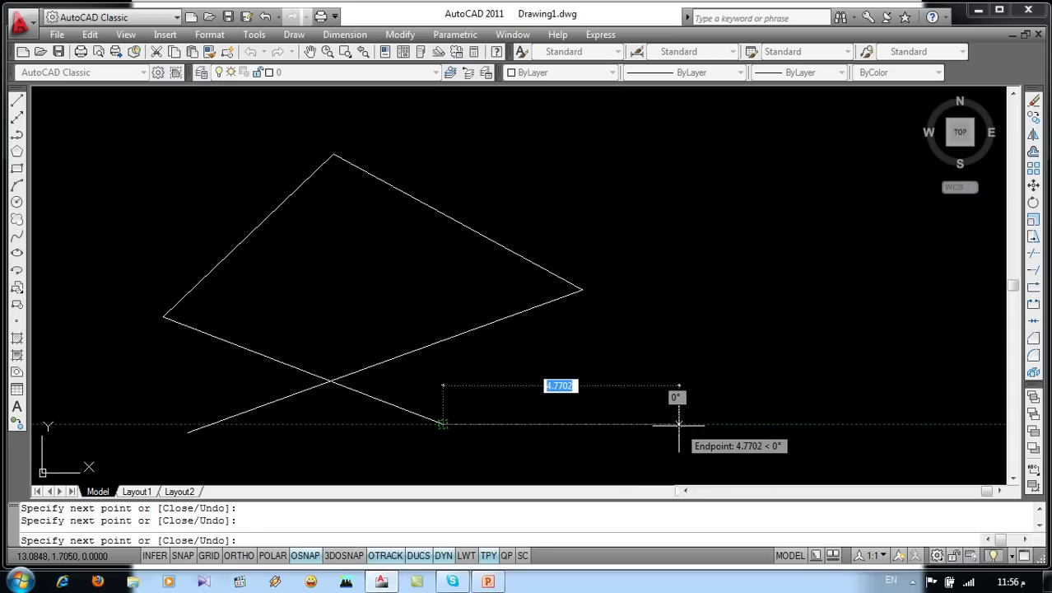
key("Escape")
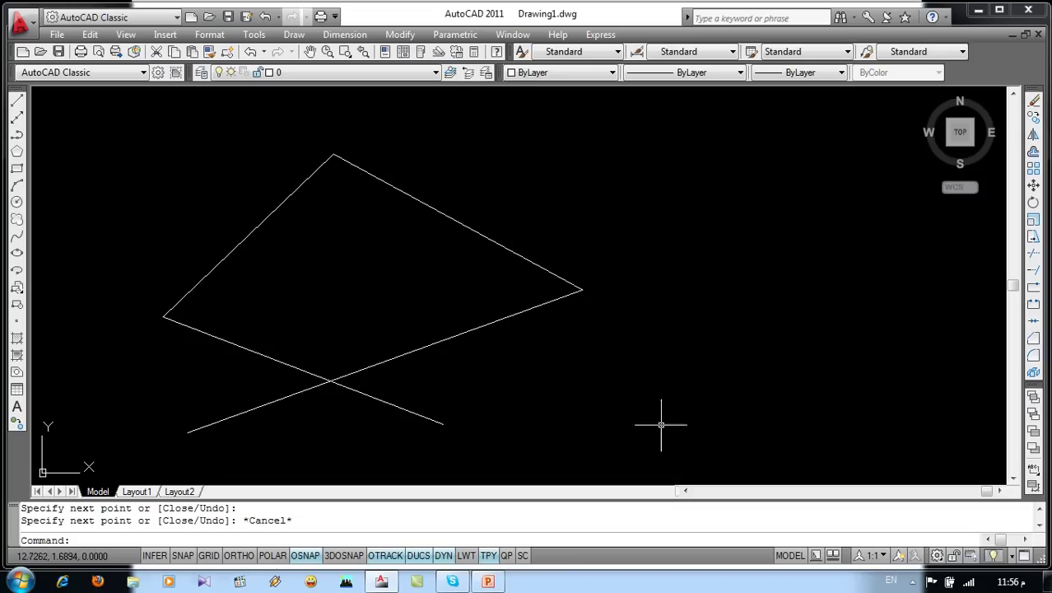
- Erase the long diagonal line, then window-select and delete the three remaining lines
left_click(508, 319)
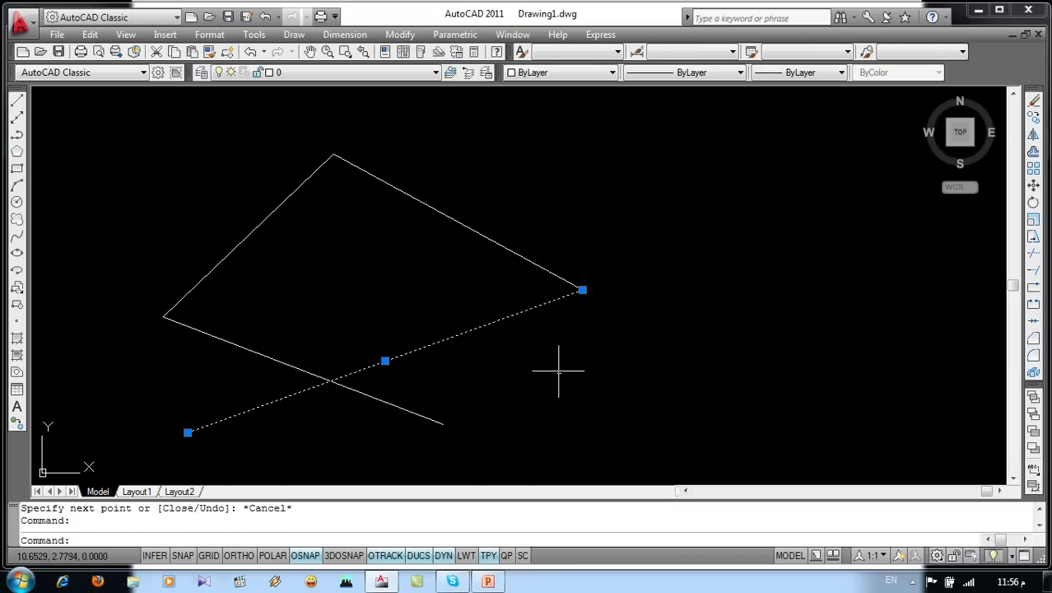
key("Delete")
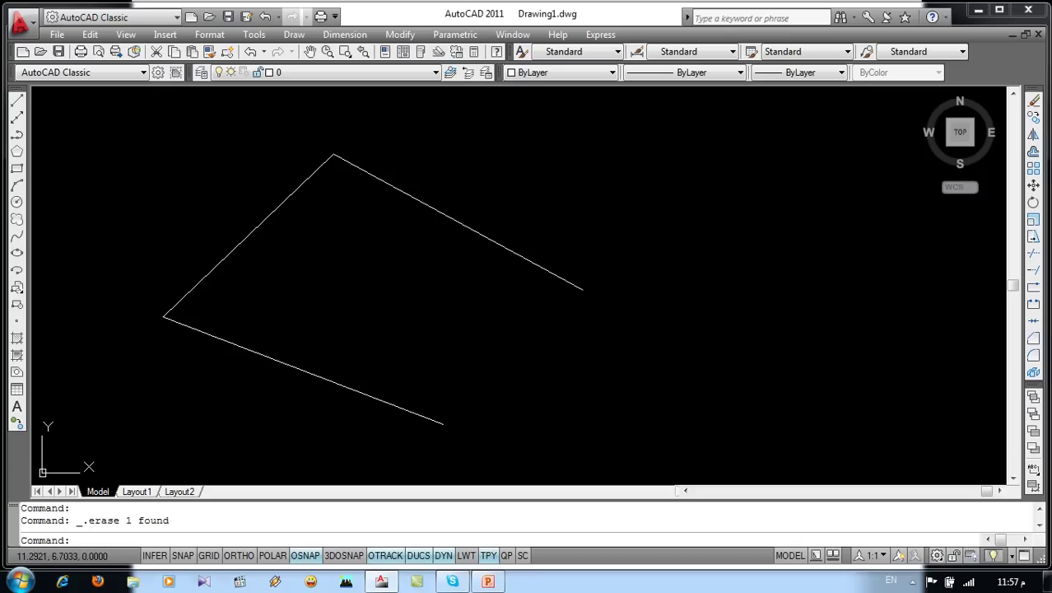
left_click(668, 123)
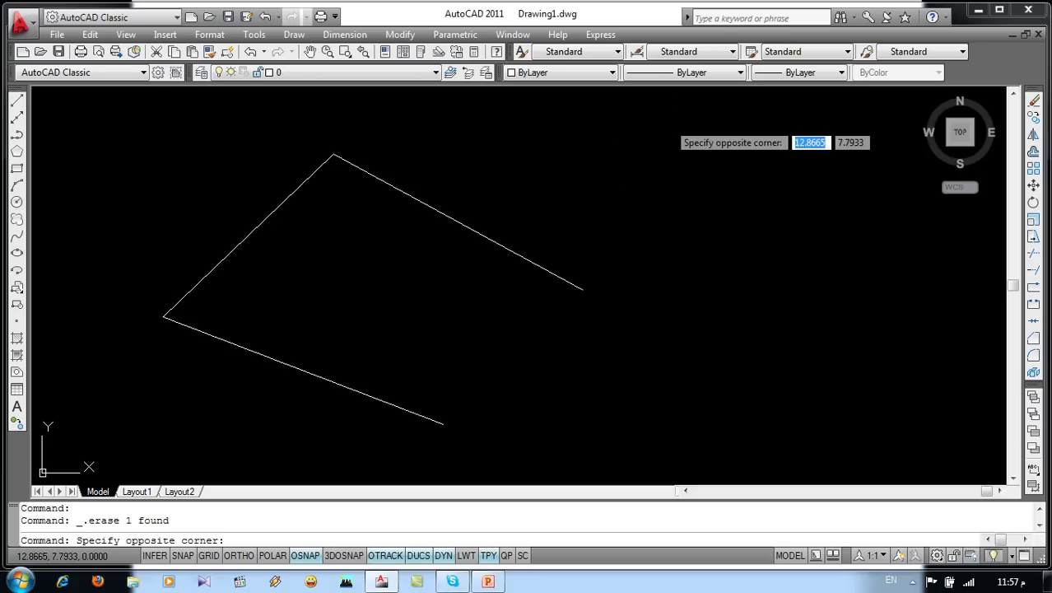
left_click(583, 178)
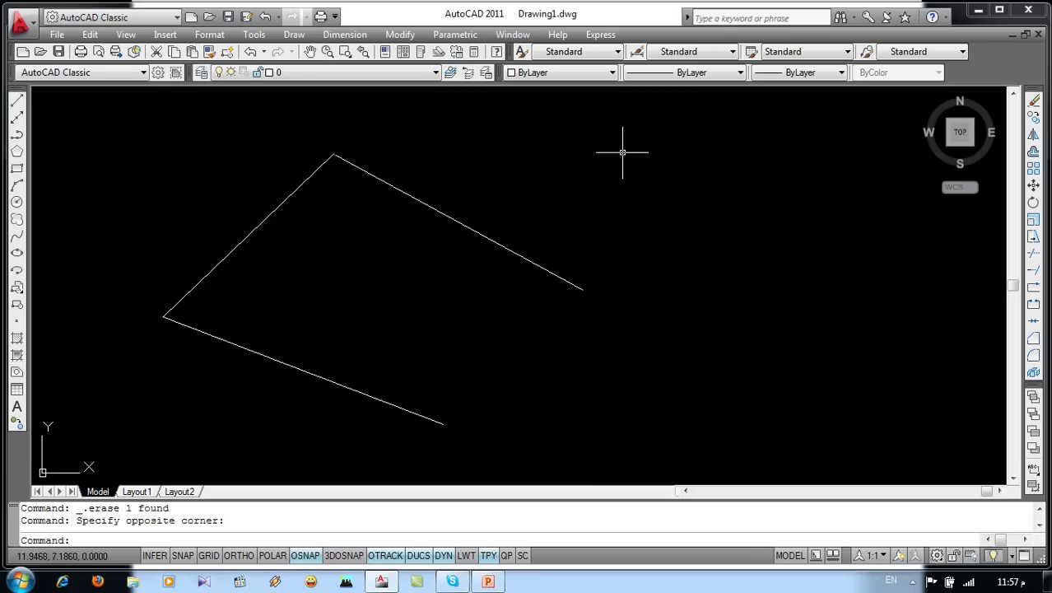
left_click(662, 124)
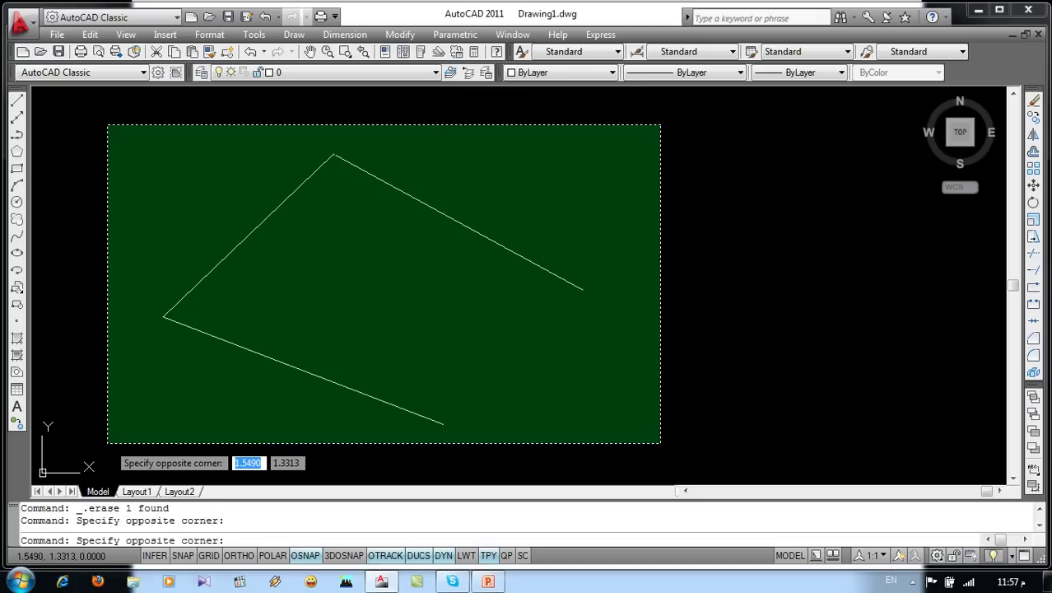
left_click(107, 443)
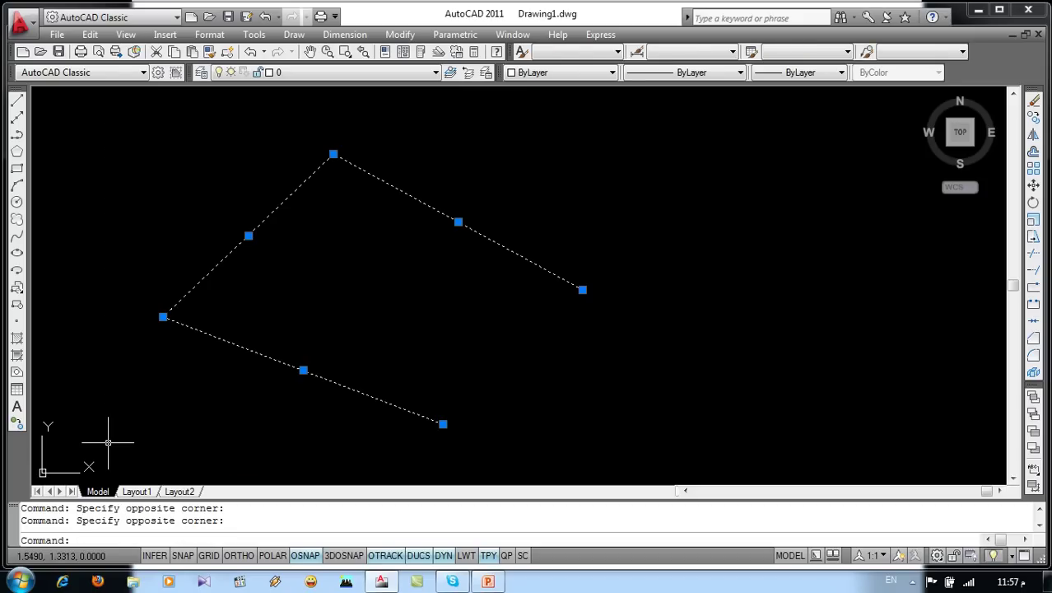
key("Delete")
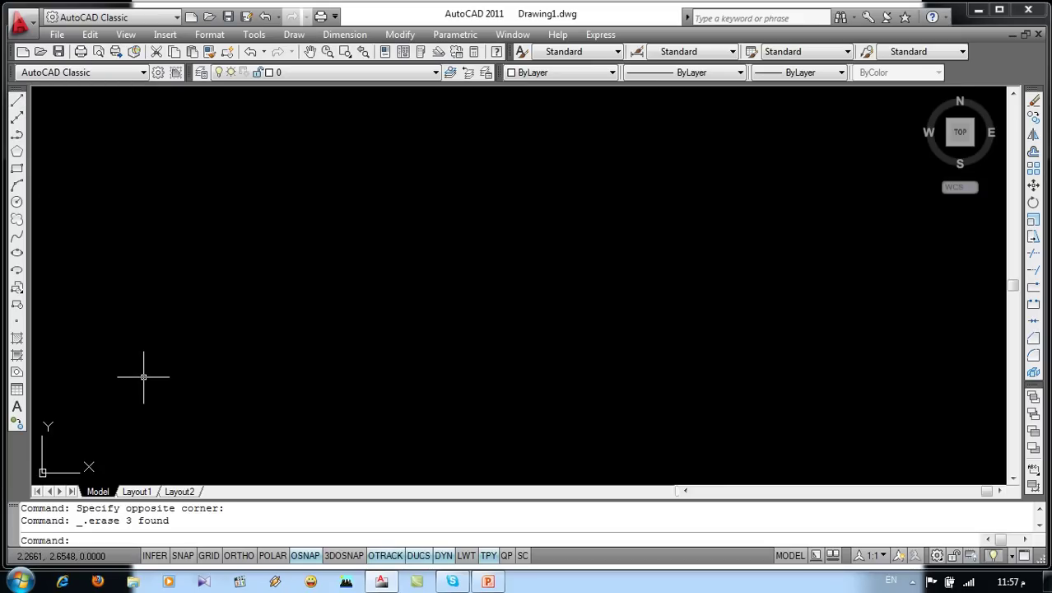
- Start a line and draw the 4-unit bottom edge and the 3-unit right side
type("l")
key("Return")
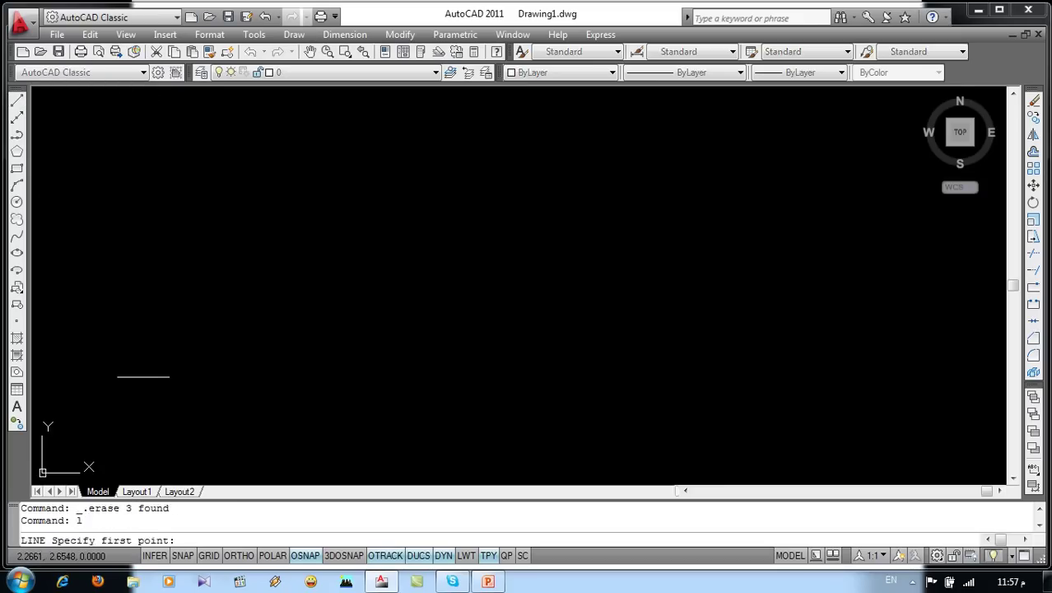
left_click(258, 429)
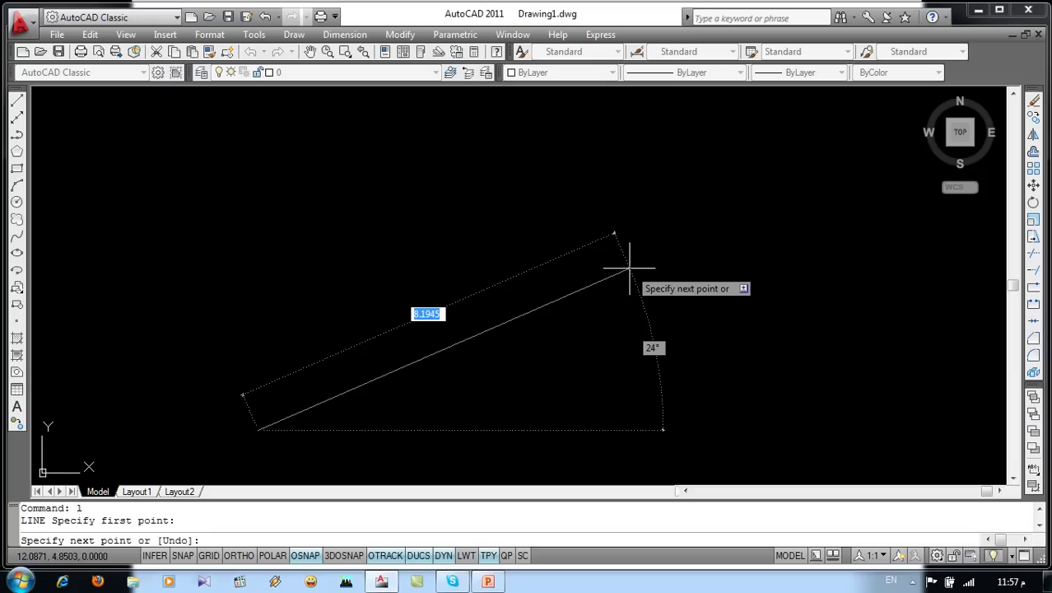
key("shift")
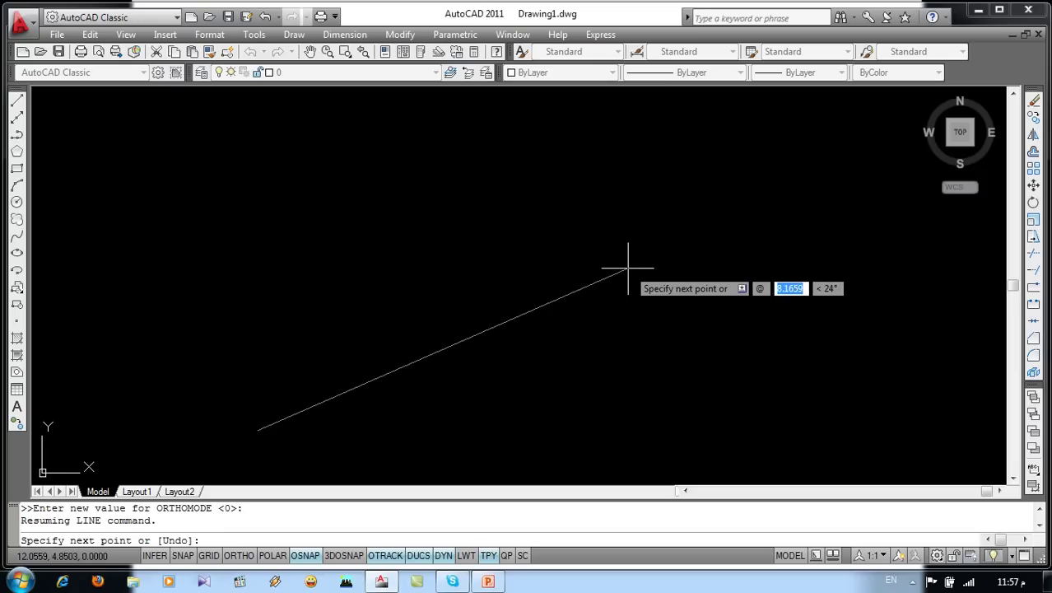
type("4")
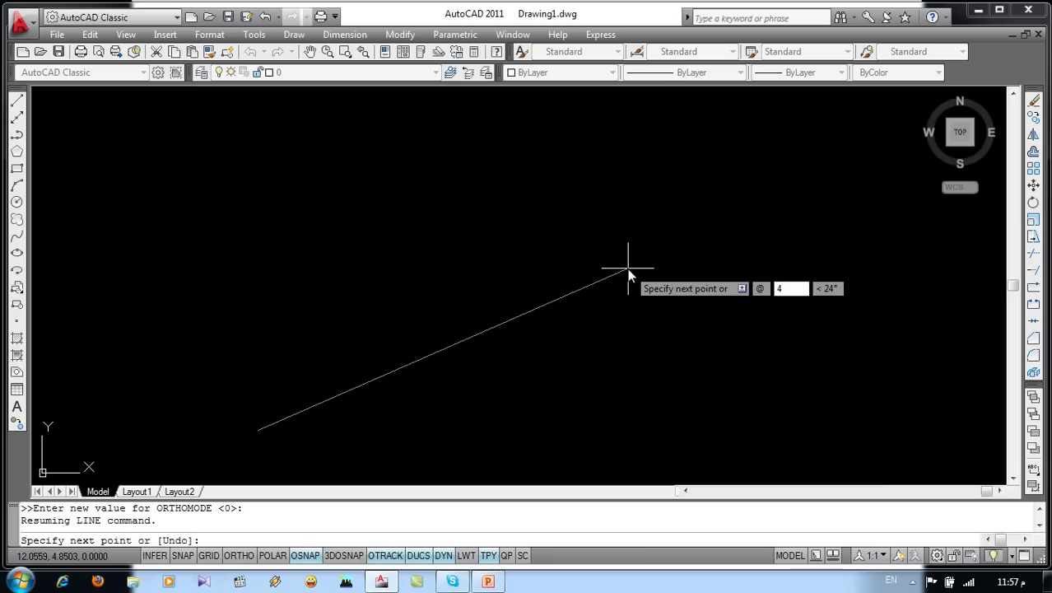
key("Tab")
type("0")
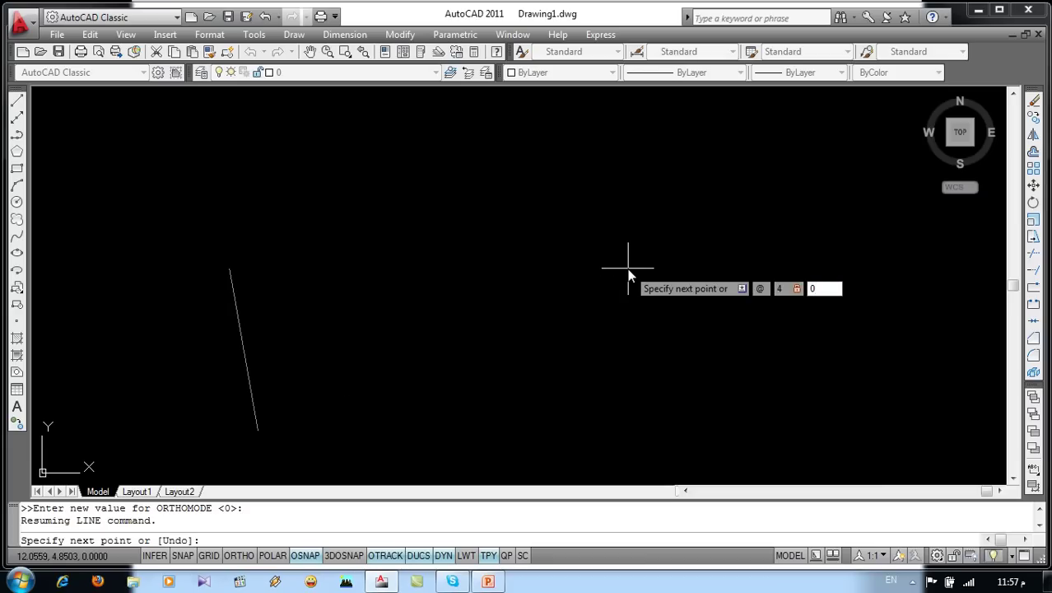
key("Return")
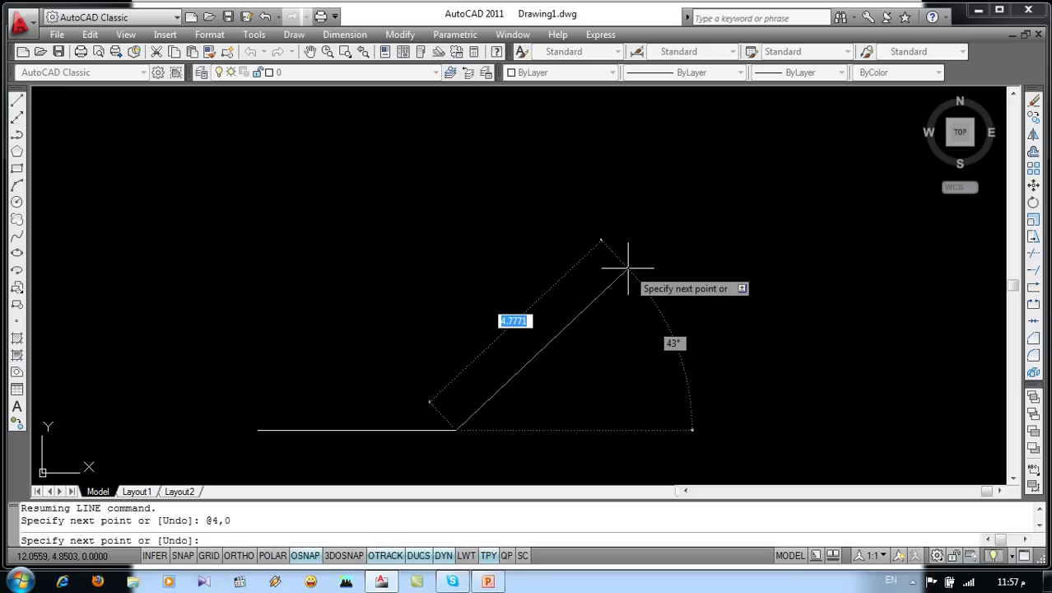
key("shift")
type("@")
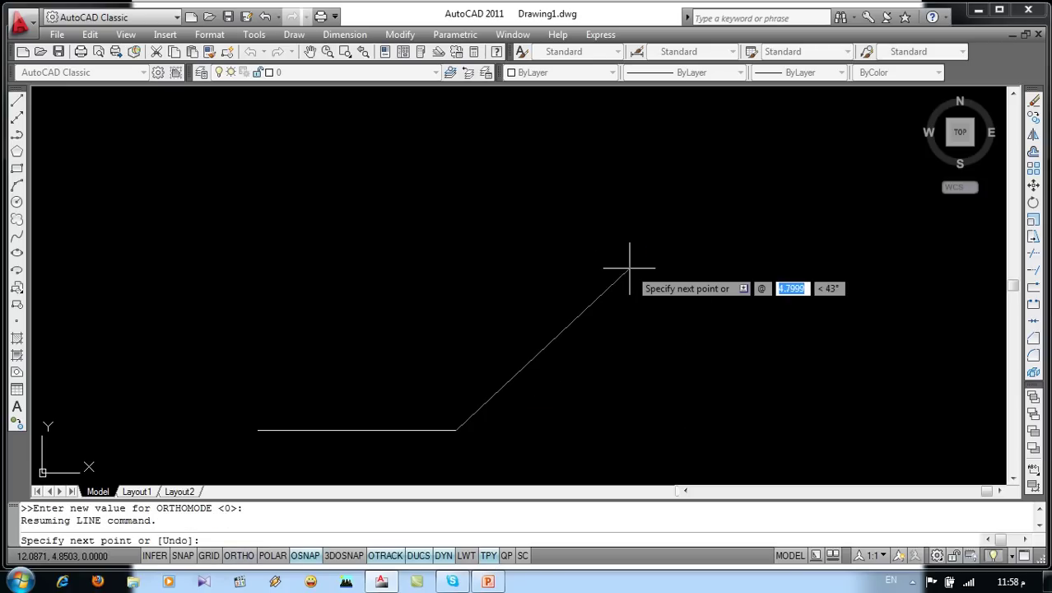
type("0")
type(",")
type("3")
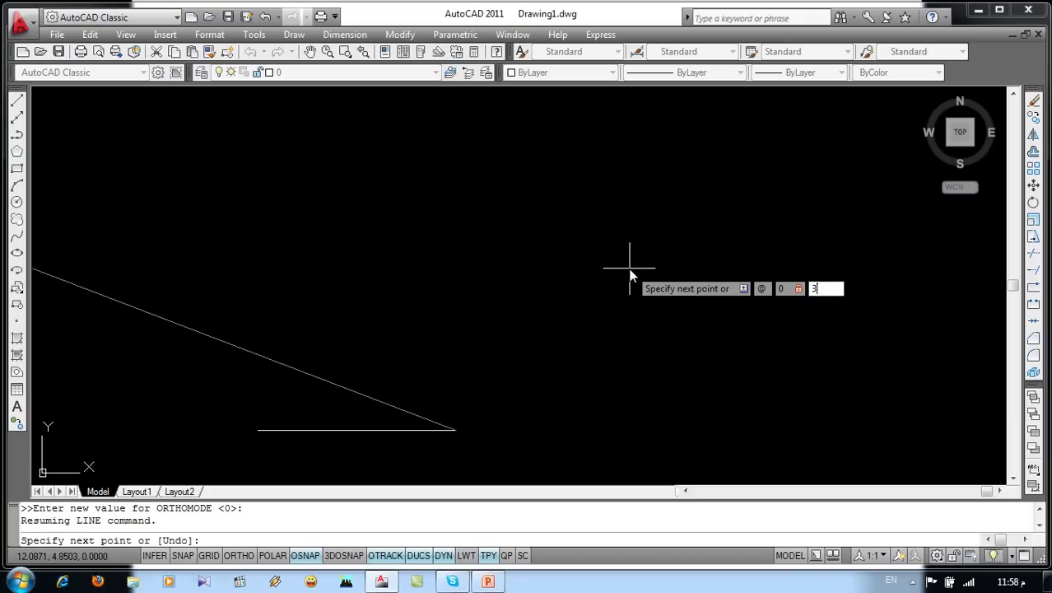
key("Return")
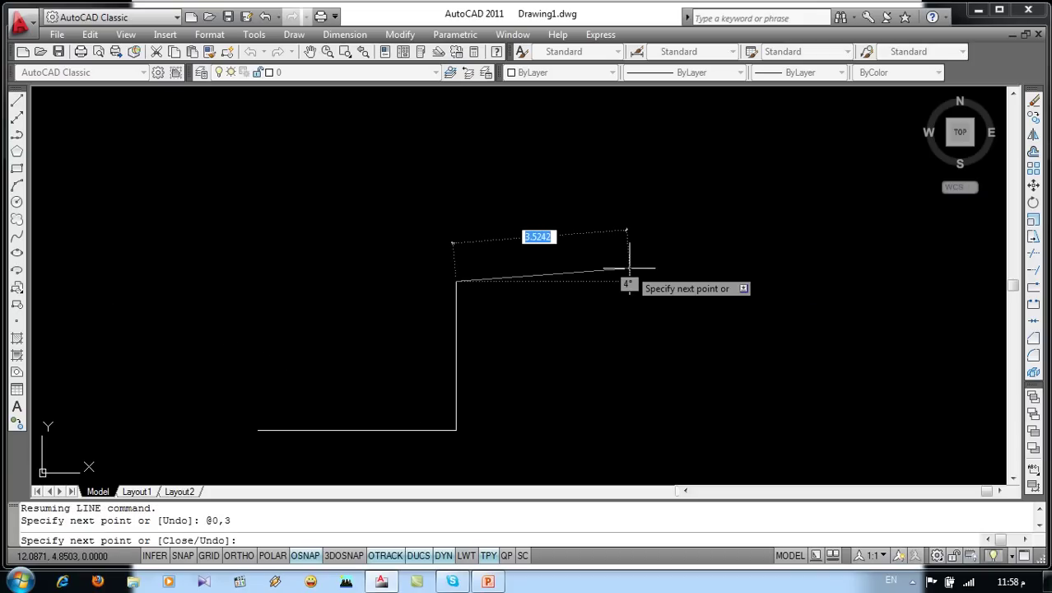
- Add the 4-unit top edge (-4,0) and 3-unit left side (0,-3) to close the rectangle
key("shift")
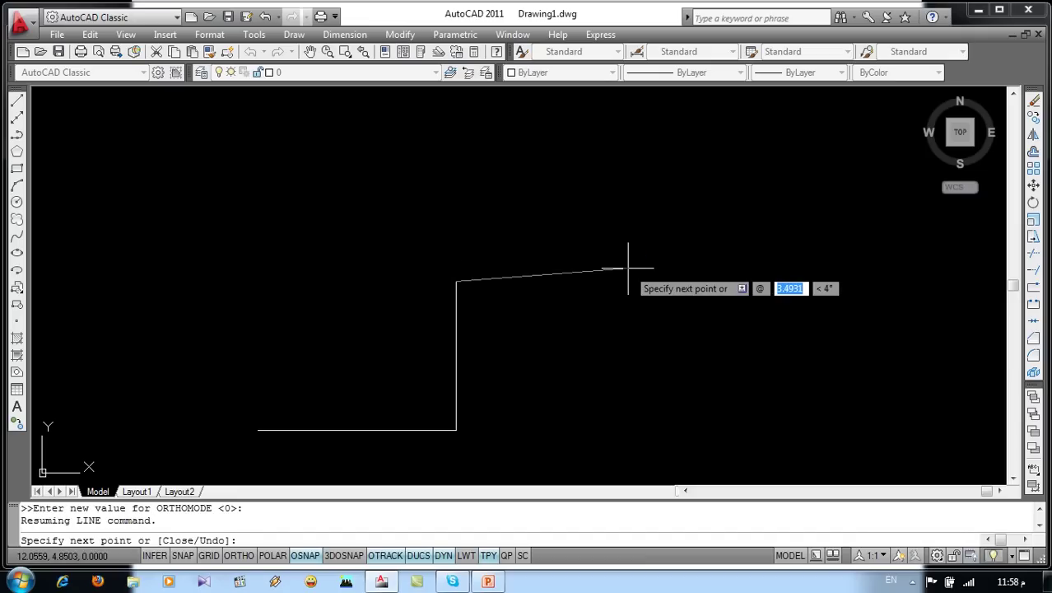
type("-4")
key("Tab")
type("0")
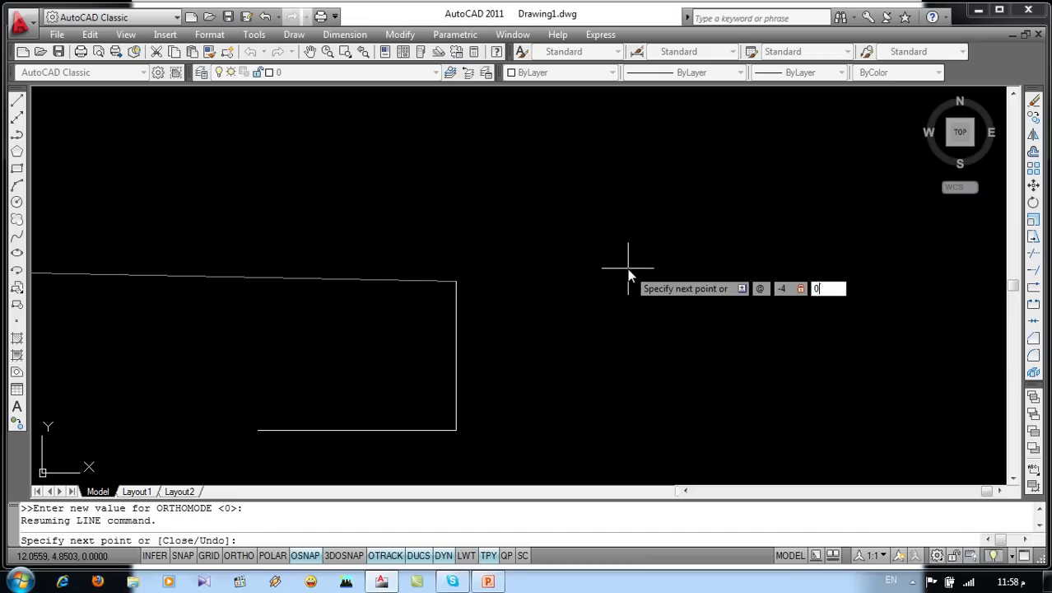
key("Return")
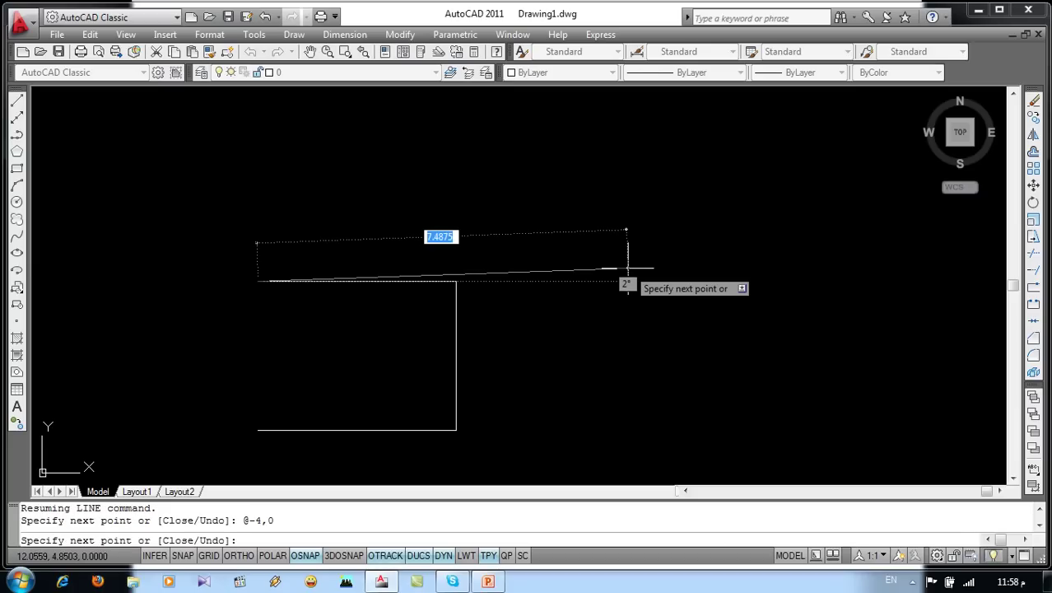
key("shift")
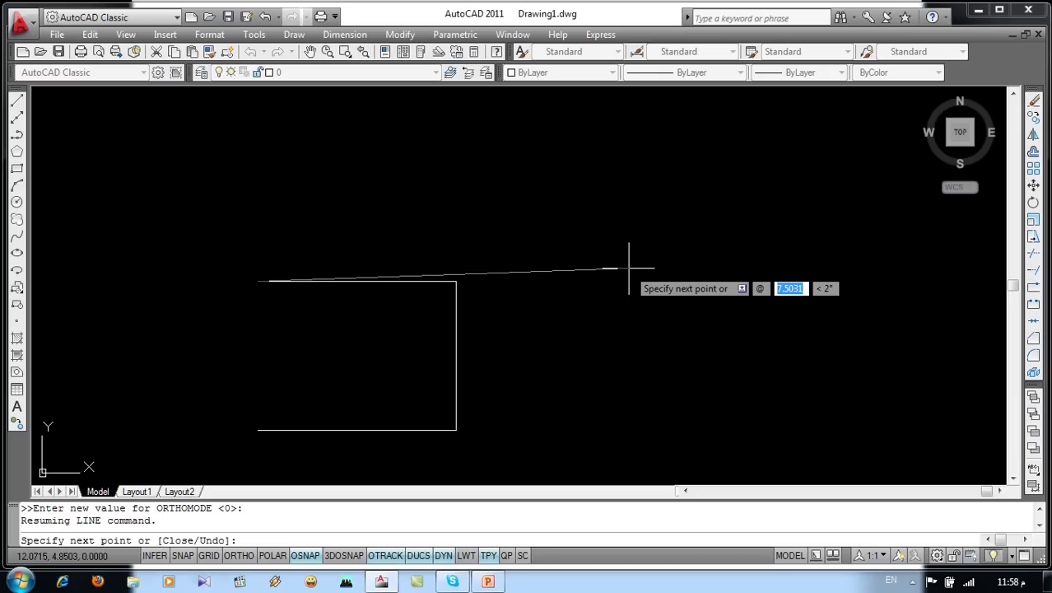
type("0")
key("Tab")
type("-3")
key("Return")
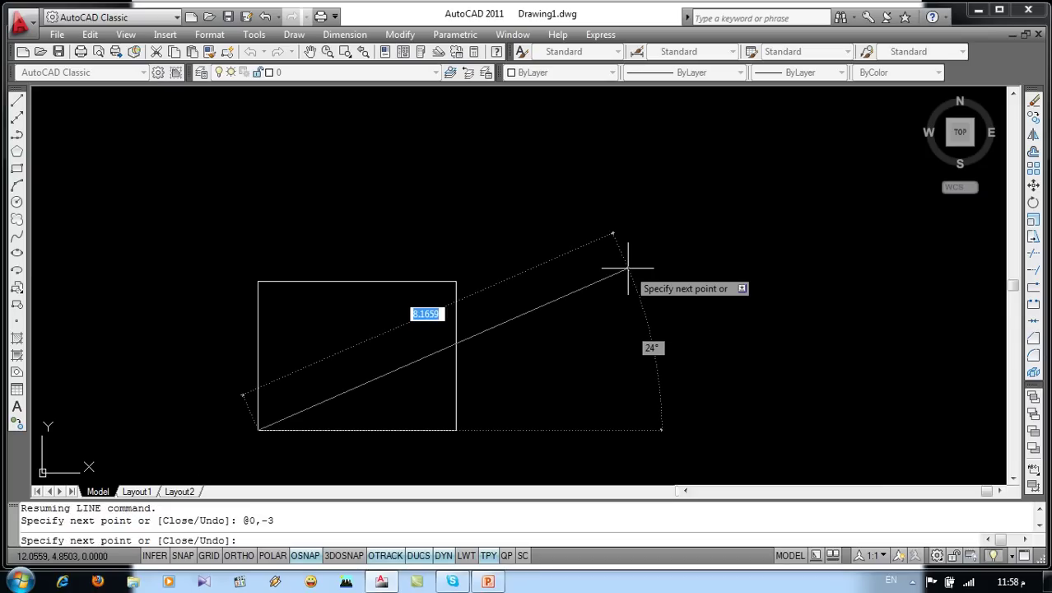
key("Escape")
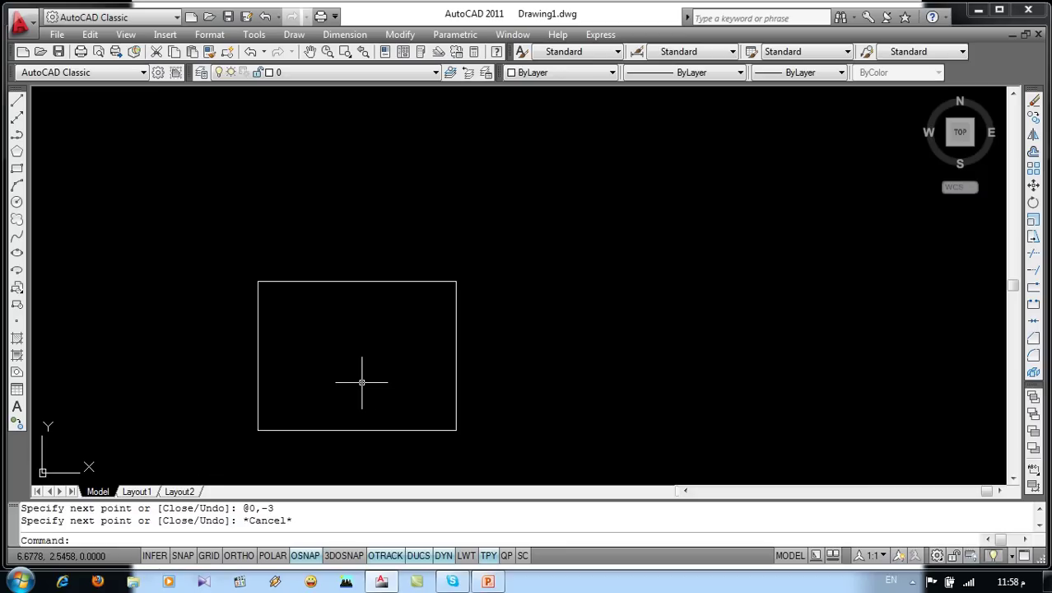
scroll(361, 381, "up", 2)
scroll(361, 381, "up", 3)
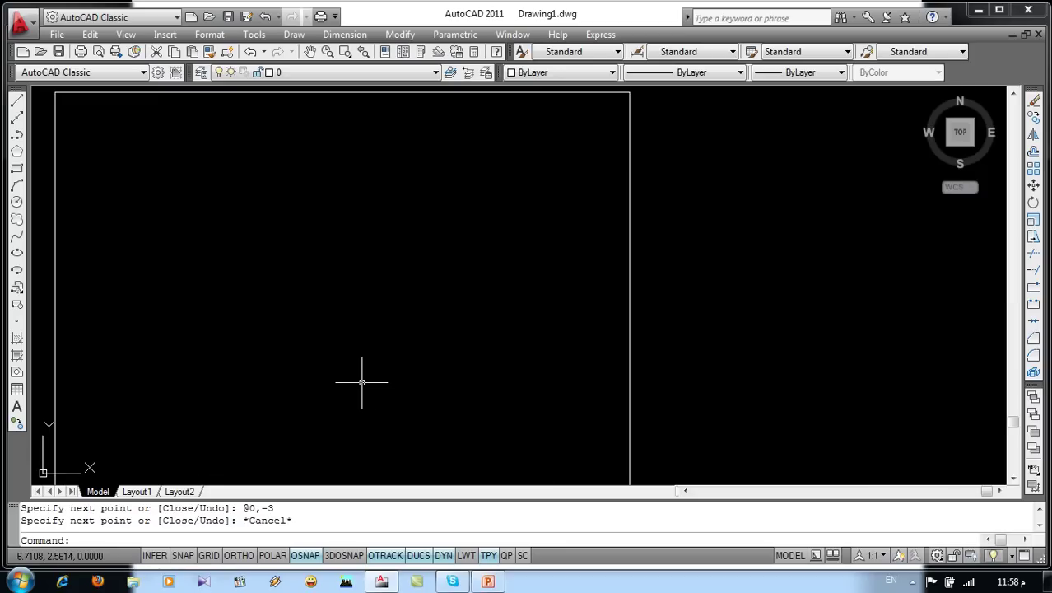
scroll(361, 382, "down", 8)
scroll(361, 382, "down", 2)
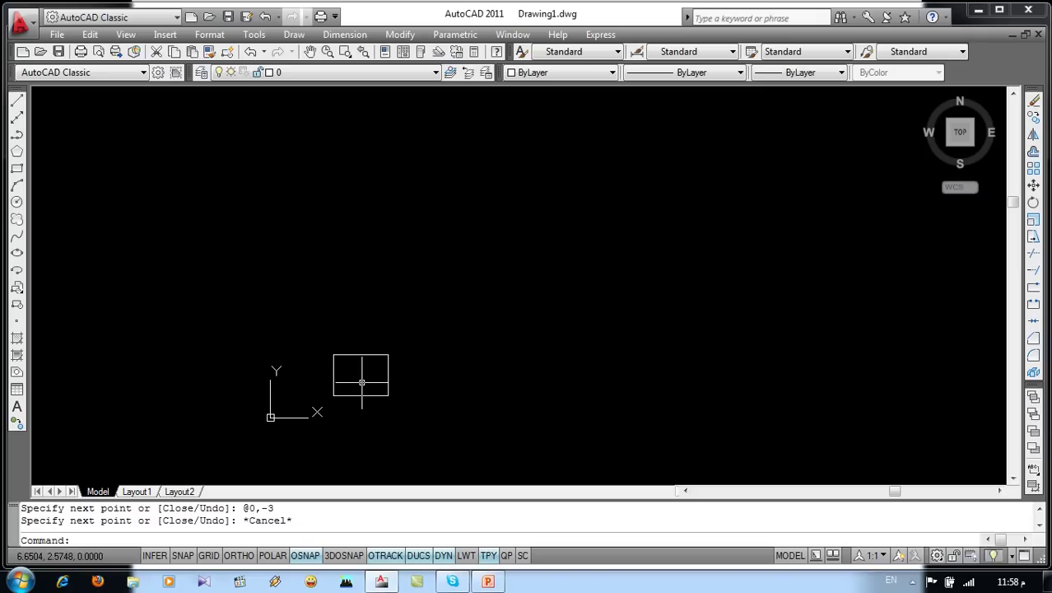
mouse_move(361, 382)
middle_mouse_down()
mouse_move(593, 270)
mouse_move(603, 352)
mouse_move(562, 381)
mouse_move(380, 348)
mouse_move(352, 269)
middle_mouse_up()
scroll(353, 269, "up", 8)
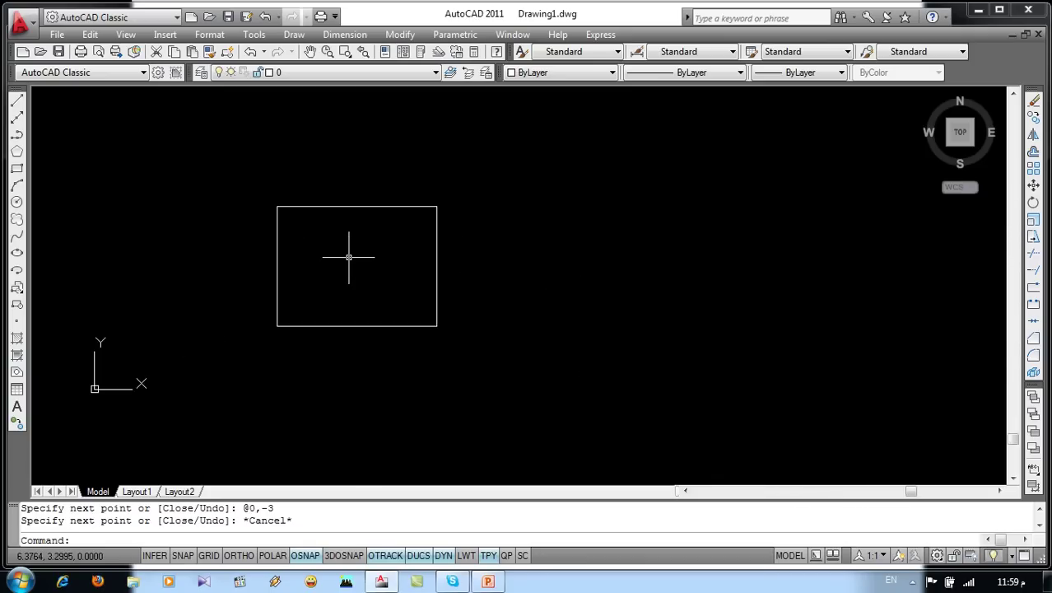
scroll(349, 257, "down", 2)
scroll(348, 255, "down", 6)
middle_click_drag(401, 290, 401, 265)
scroll(495, 276, "up", 6)
mouse_move(495, 277)
middle_mouse_down()
mouse_move(406, 300)
mouse_move(350, 292)
middle_mouse_up()
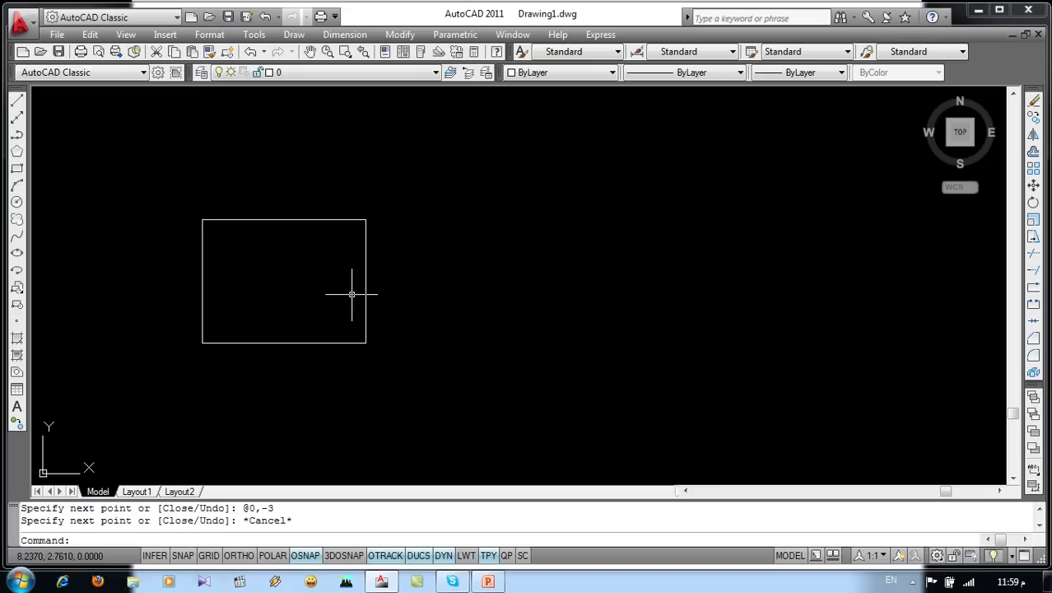
- Turn on Ortho with F8, switch off Dynamic Input, and cancel the trial line
left_click(18, 101)
left_click(494, 347)
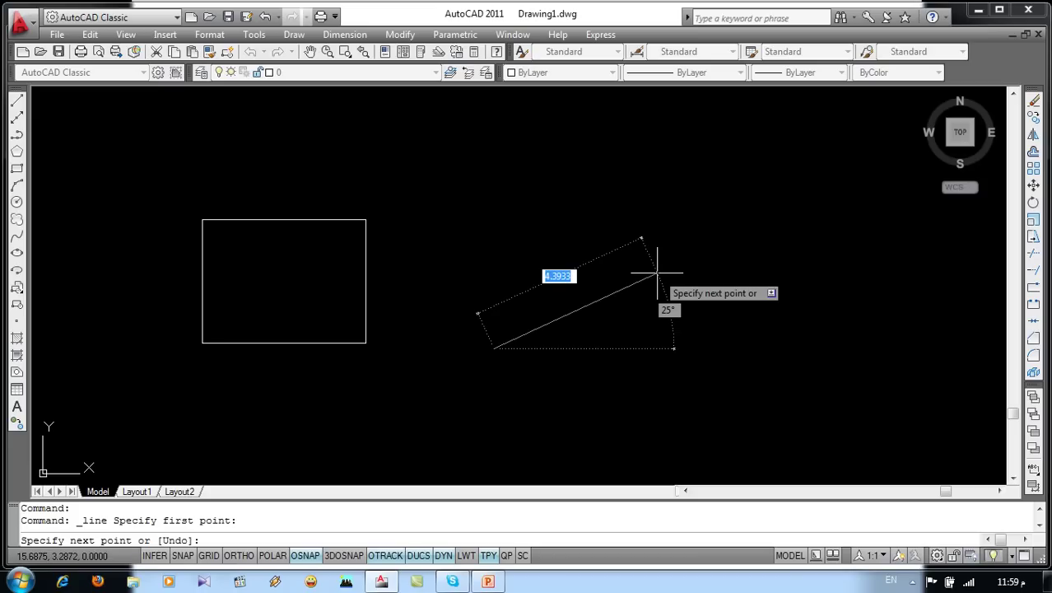
key("F8")
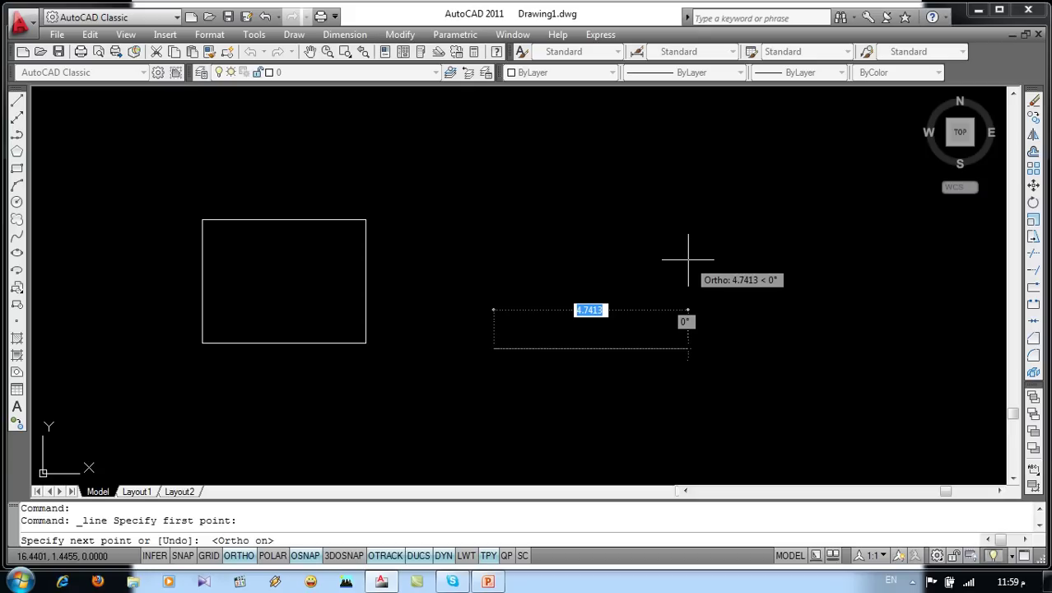
left_click(445, 556)
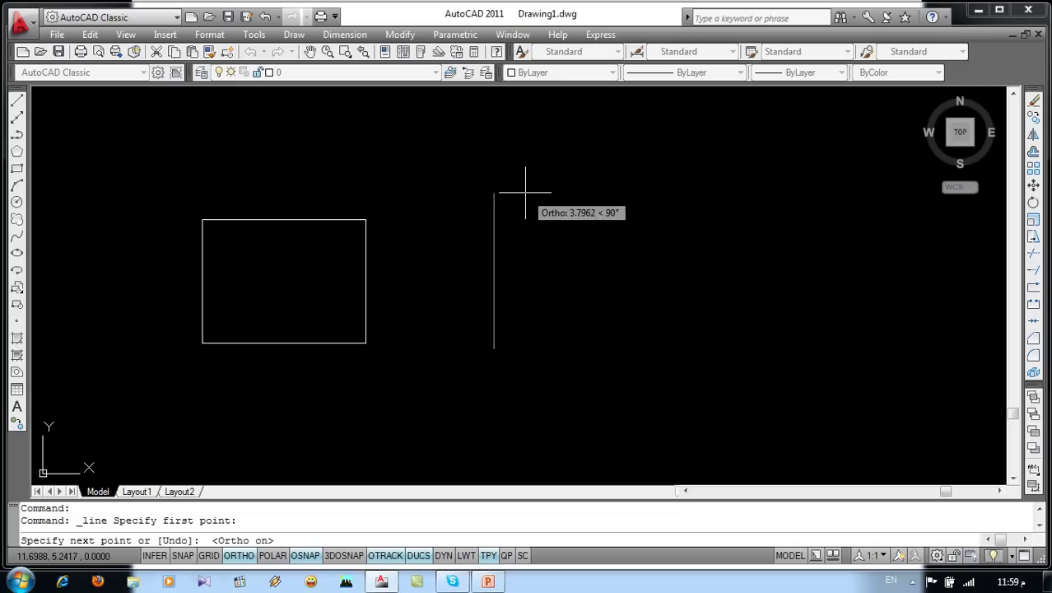
key("Escape")
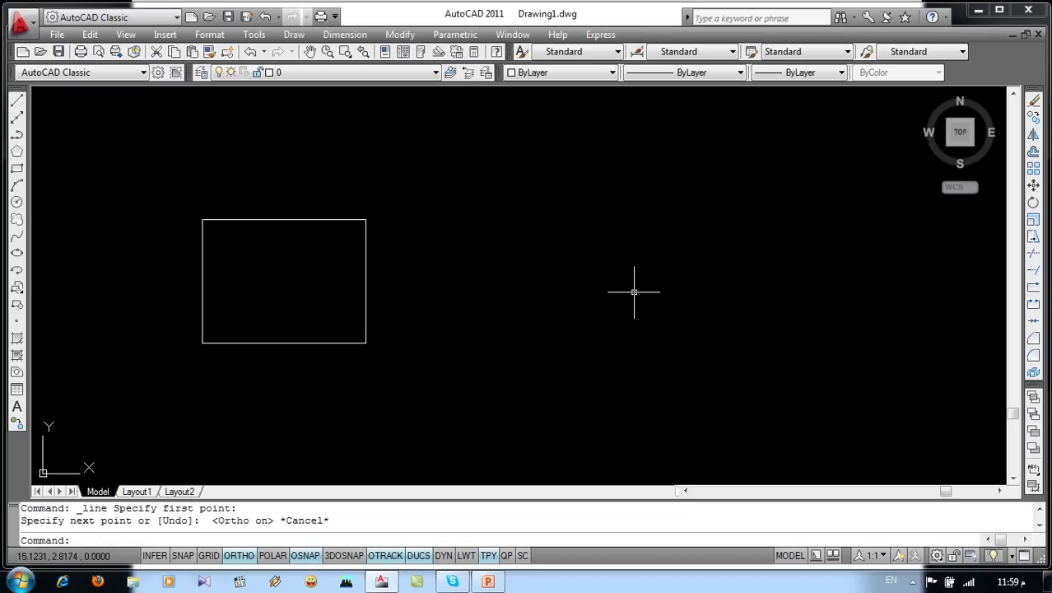
key("Escape")
key("Escape")
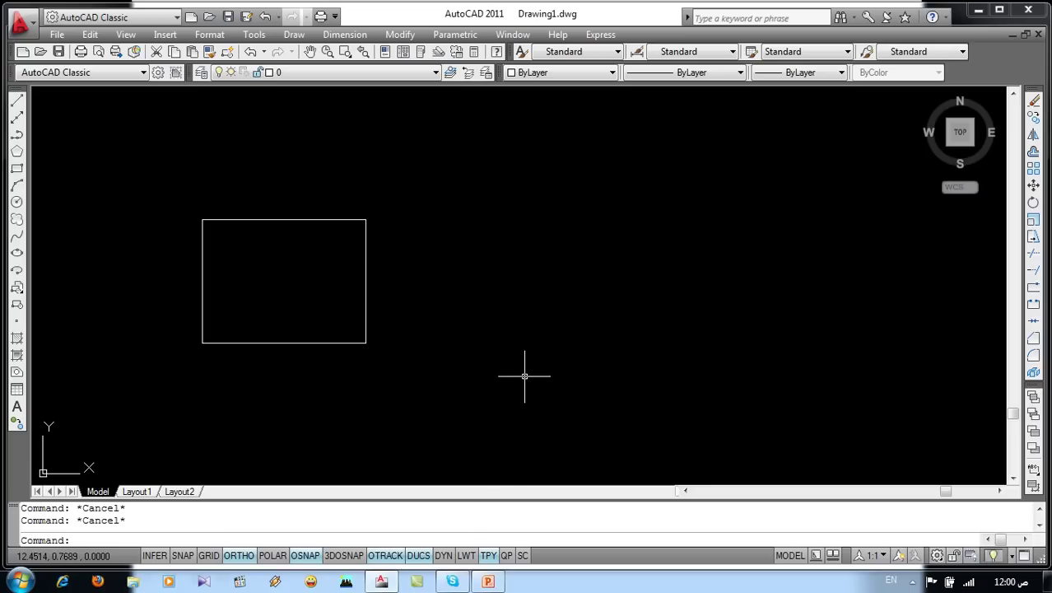
- Start a line at a point right of the first rectangle, with Ortho toggled off and back on
type("l")
key("Return")
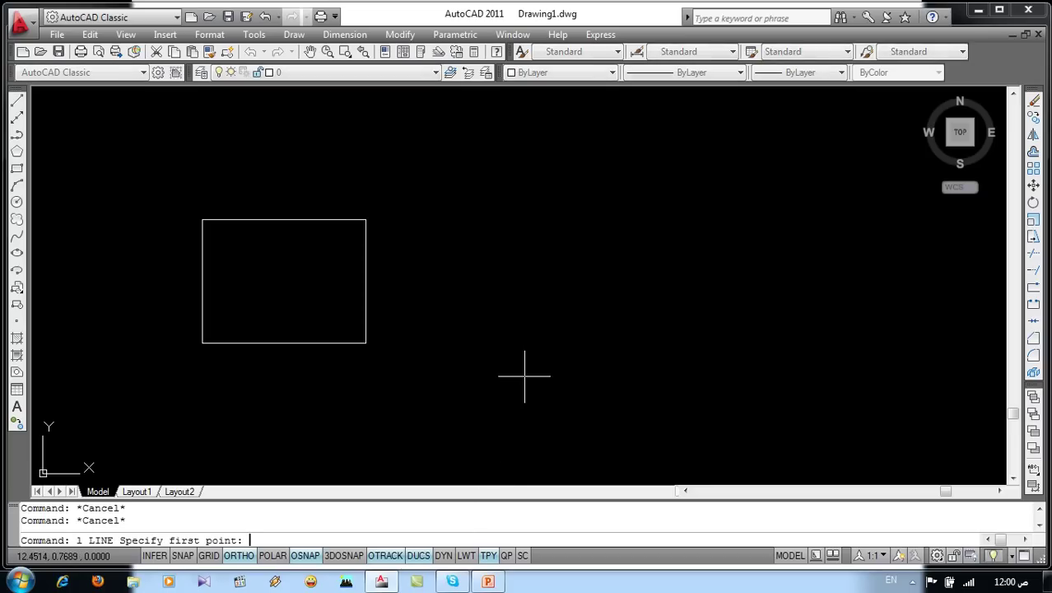
left_click(514, 351)
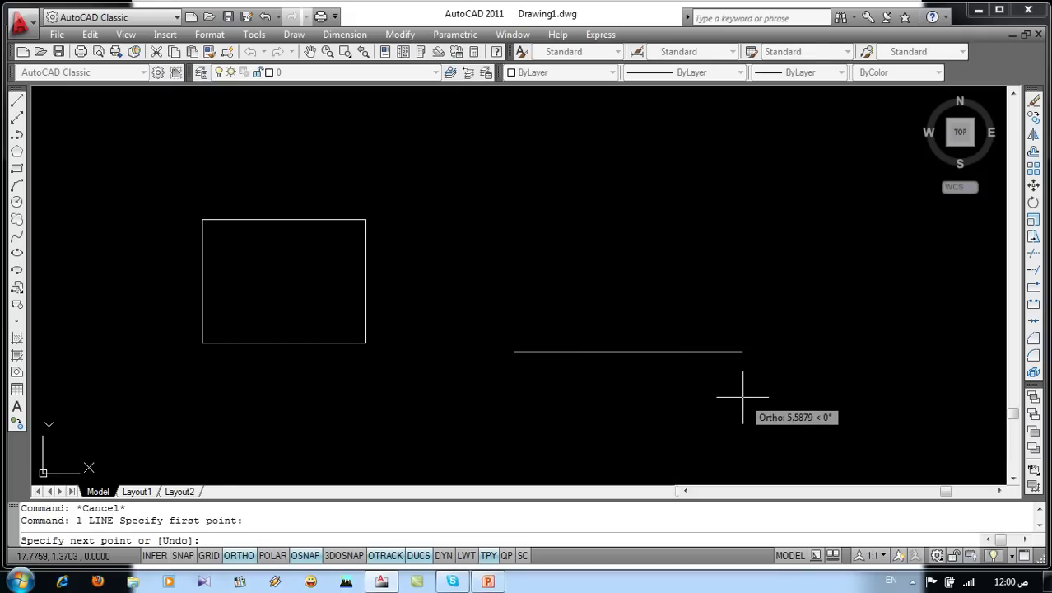
key("F8")
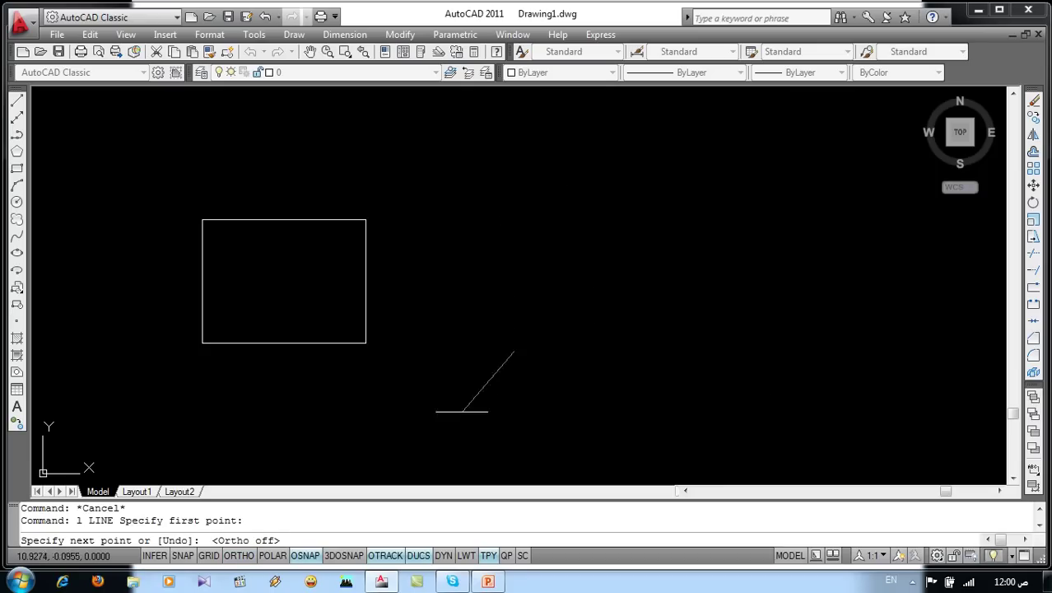
key("F8")
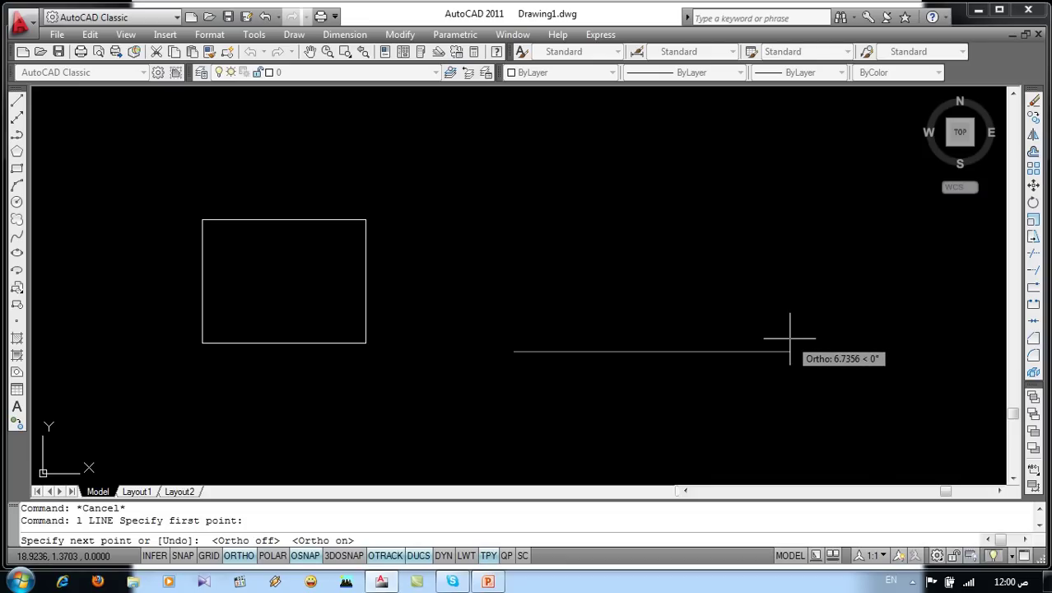
- Draw the second rectangle with Ortho lengths 4, 3, 4, 3 going right, up, left, down
type("4")
key("Return")
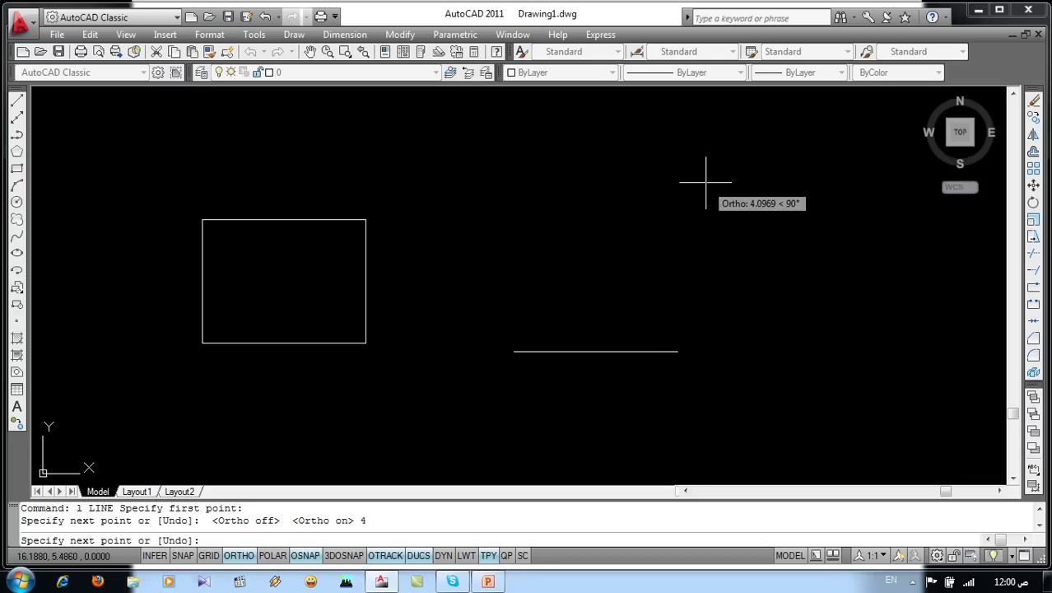
type("3")
key("Return")
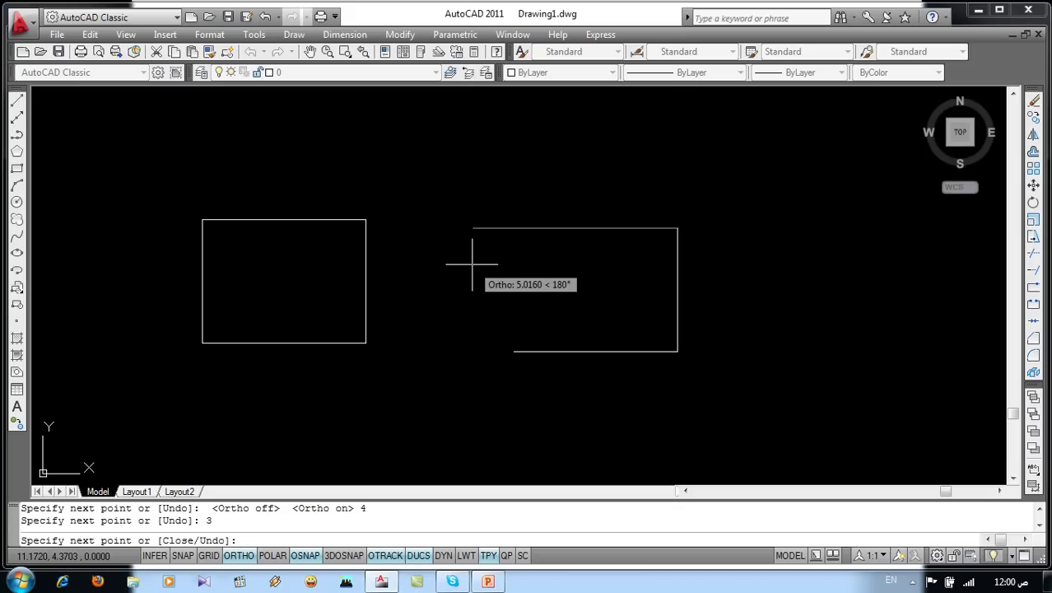
type("4")
key("Return")
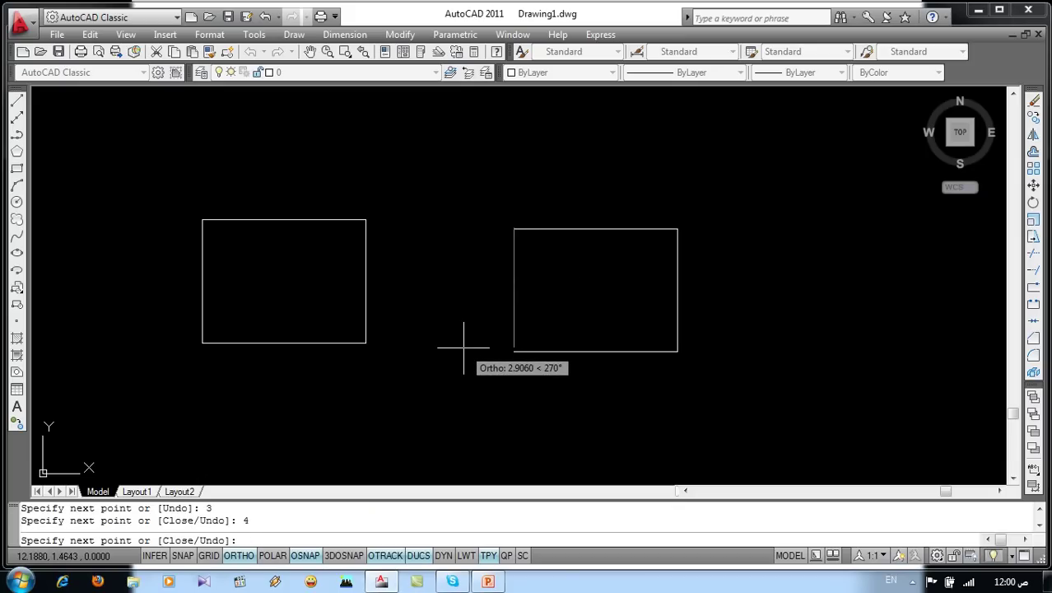
type("3")
key("Return")
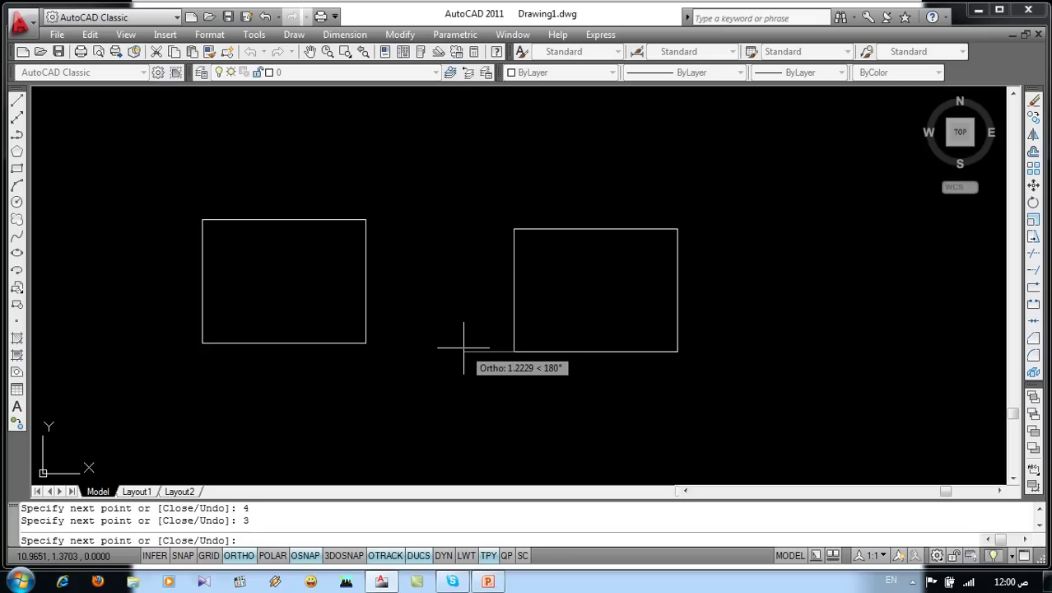
key("Escape")
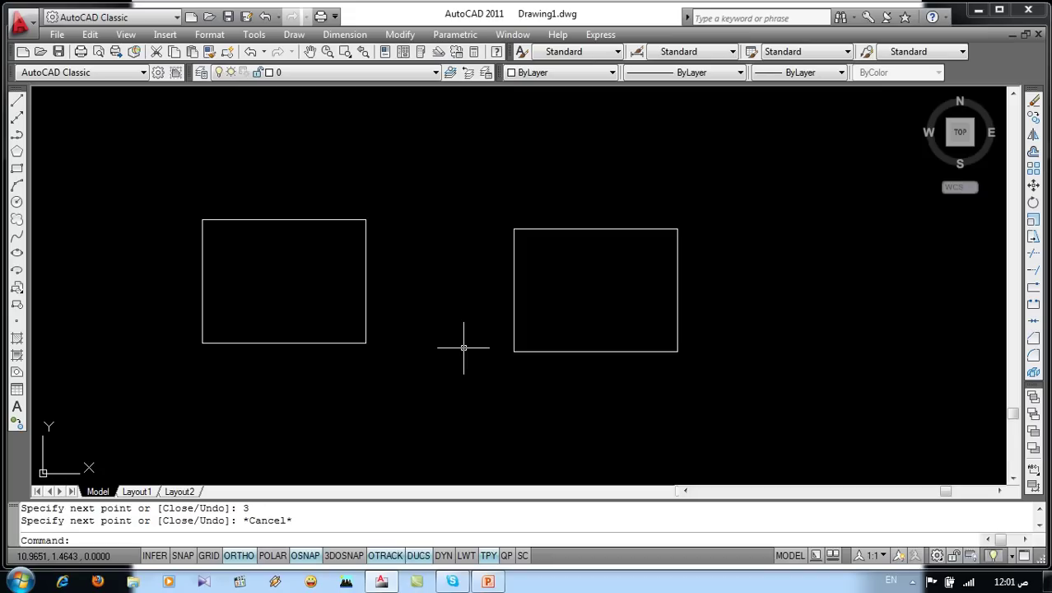
- Draw a diagonal from the second rectangle's lower-left corner to its upper-right corner, with Ortho off
middle_click_drag(498, 361, 417, 367)
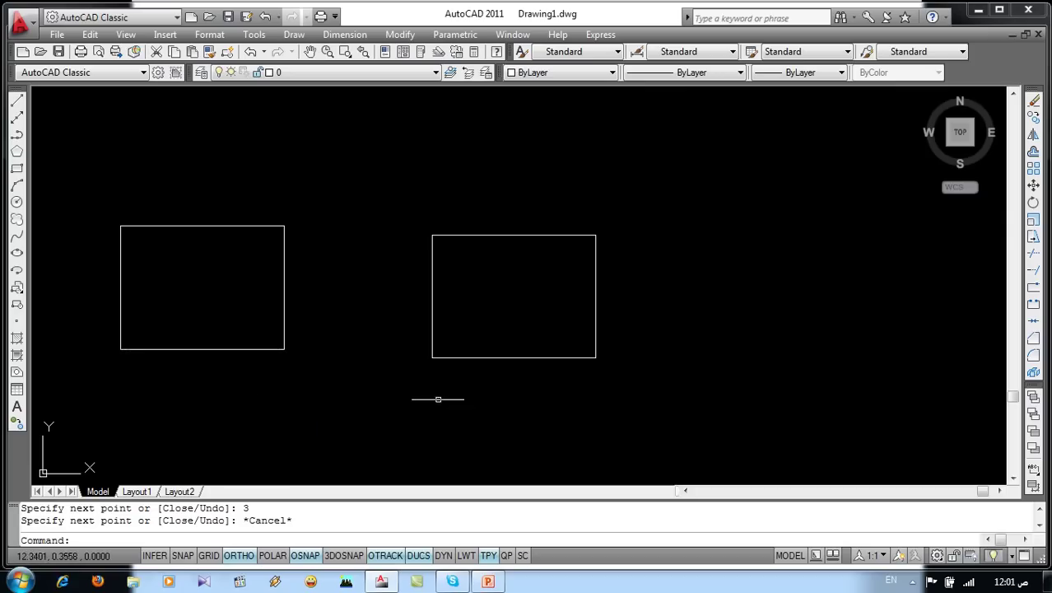
mouse_move(510, 357)
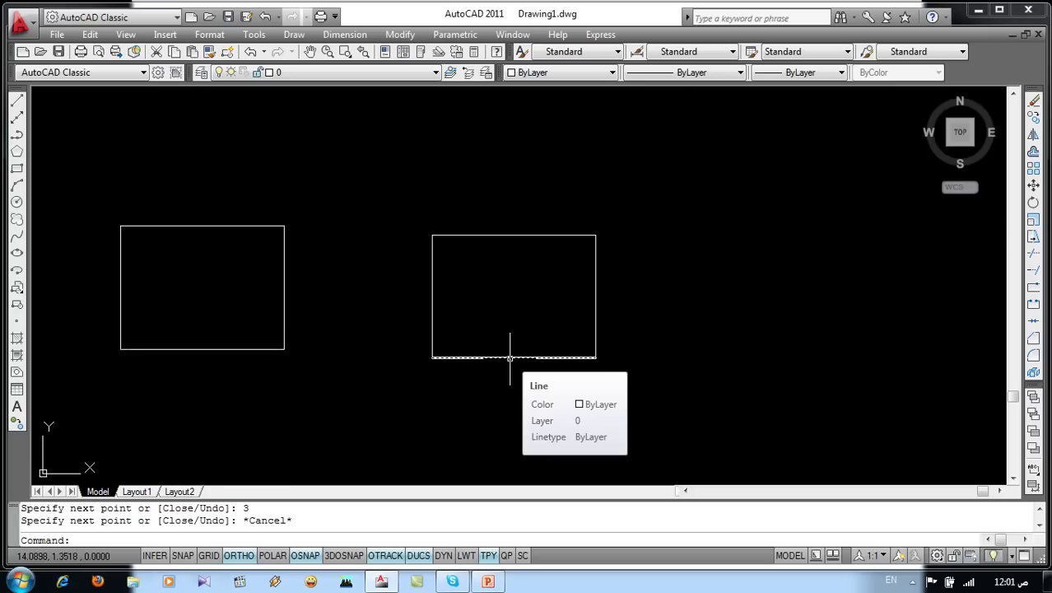
middle_click_drag(553, 396, 554, 380)
type("l")
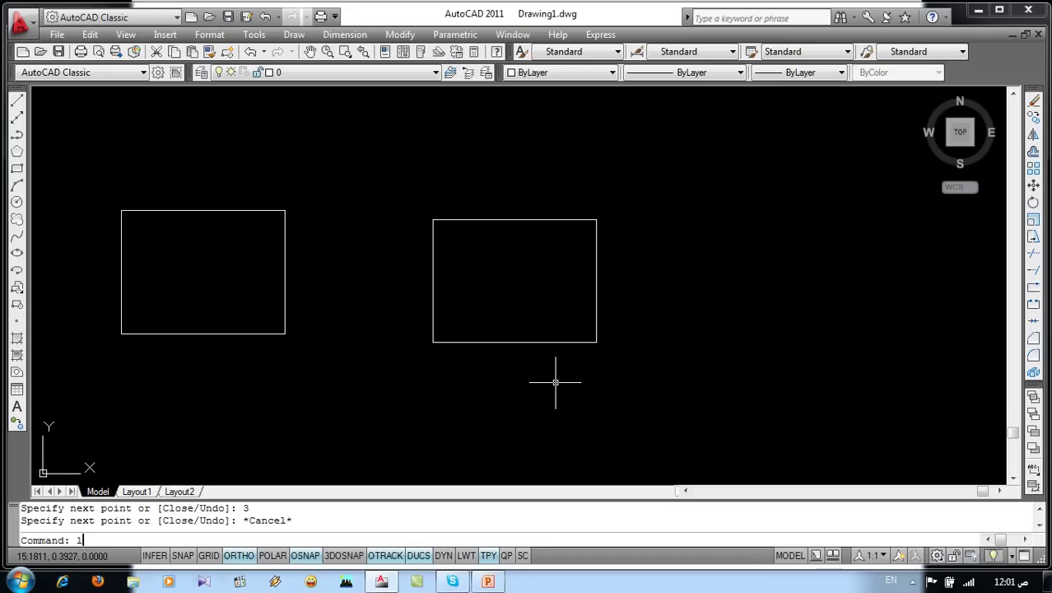
key("Return")
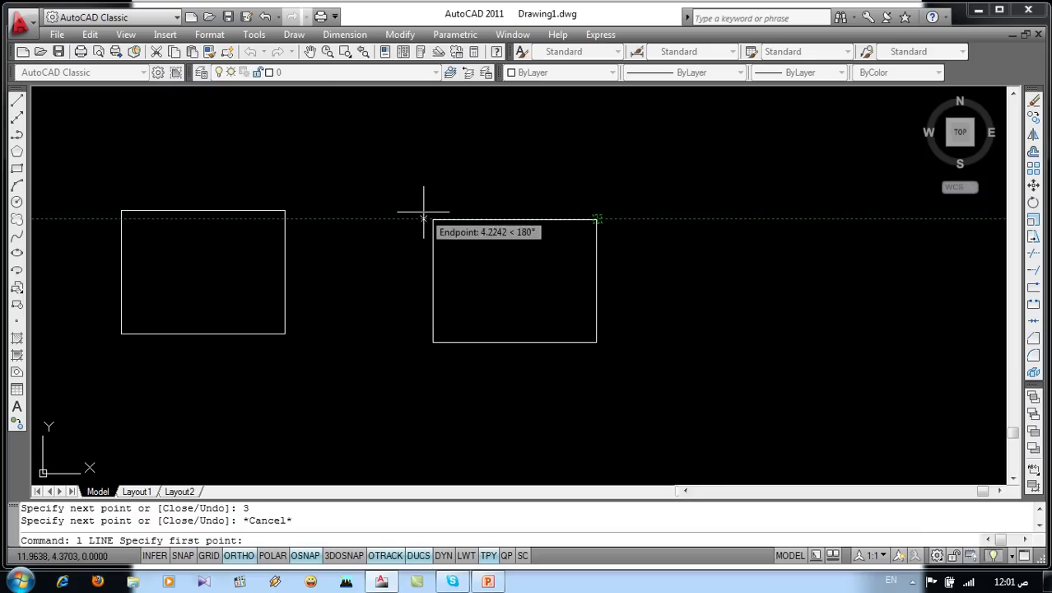
left_click(433, 341)
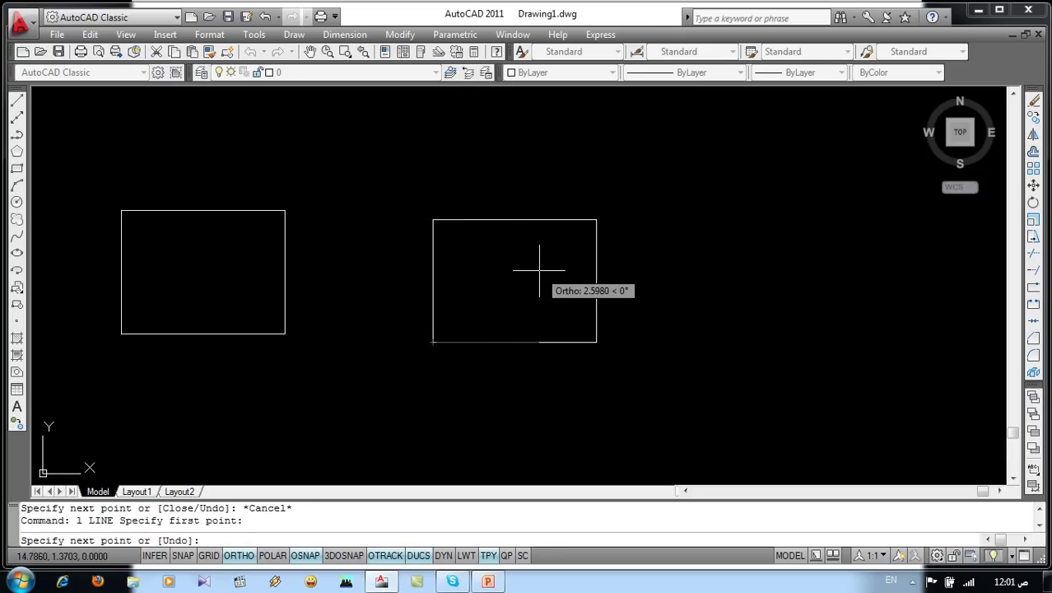
key("F8")
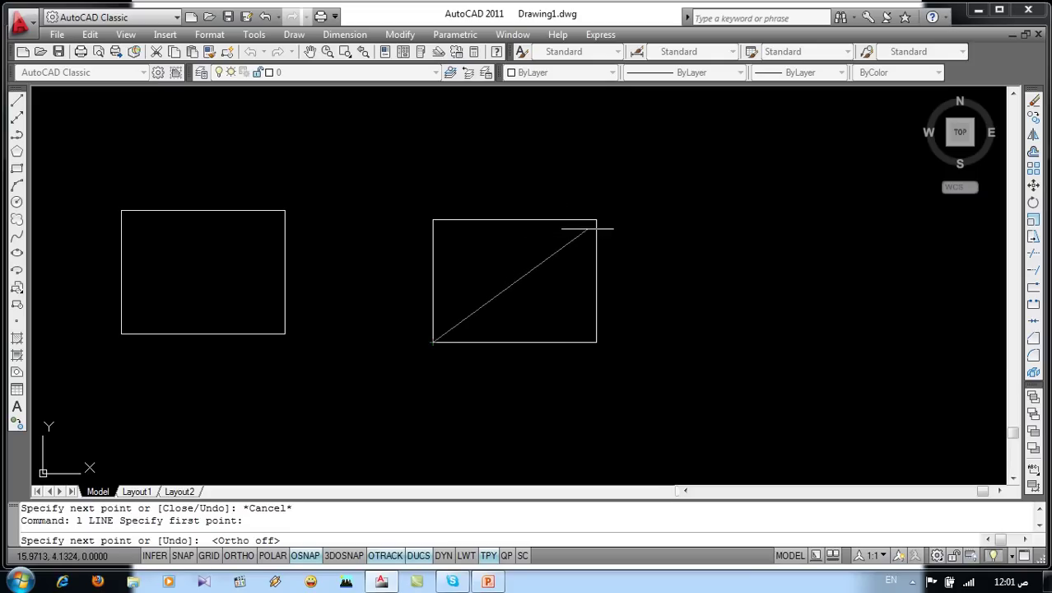
left_click(597, 219)
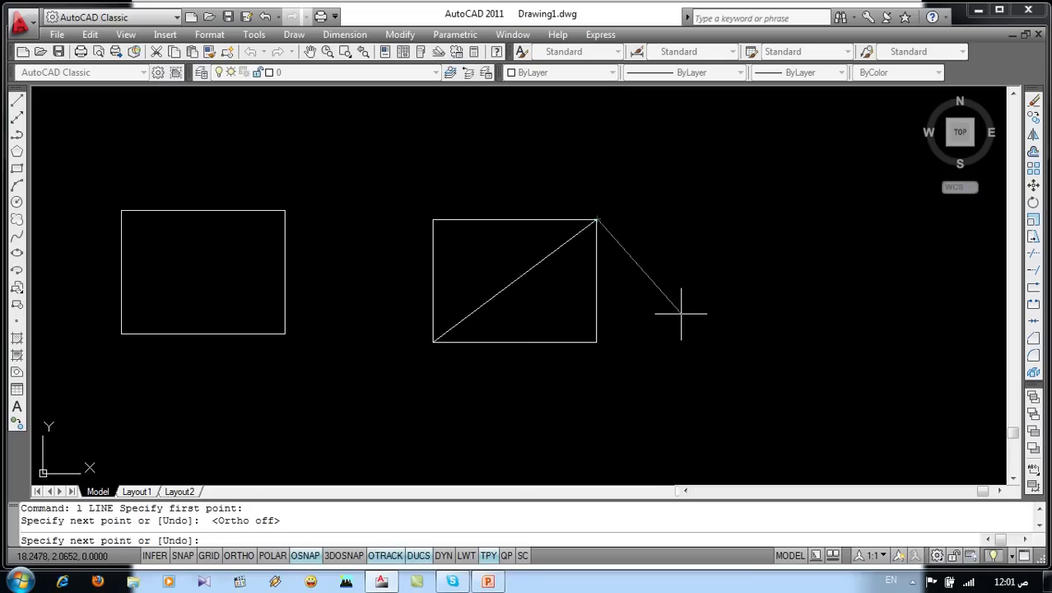
key("Escape")
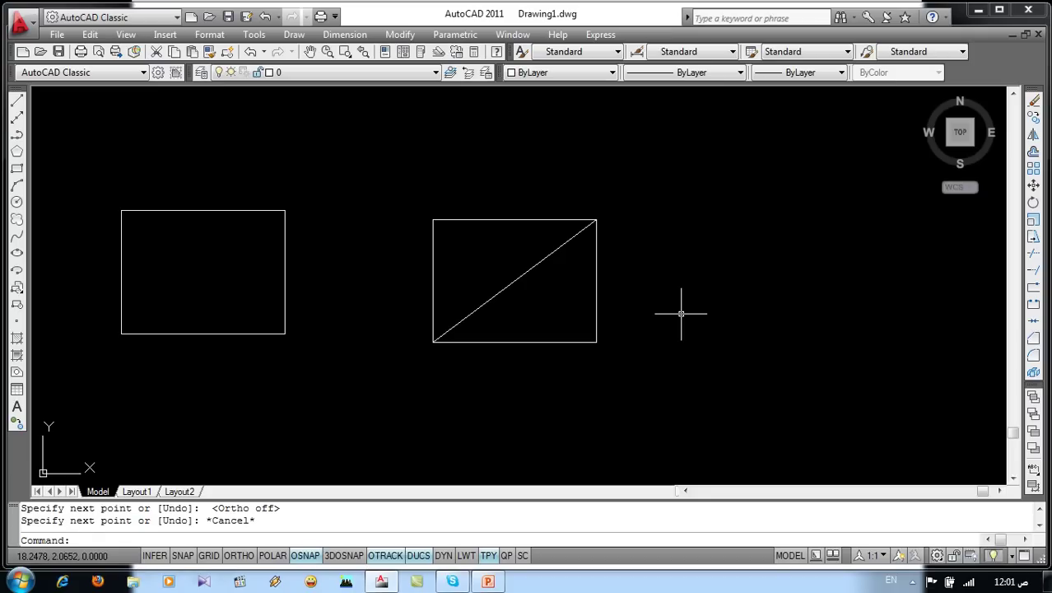
- Draw a closed diamond through the right, top, left and bottom edge midpoints
type("l")
key("Return")
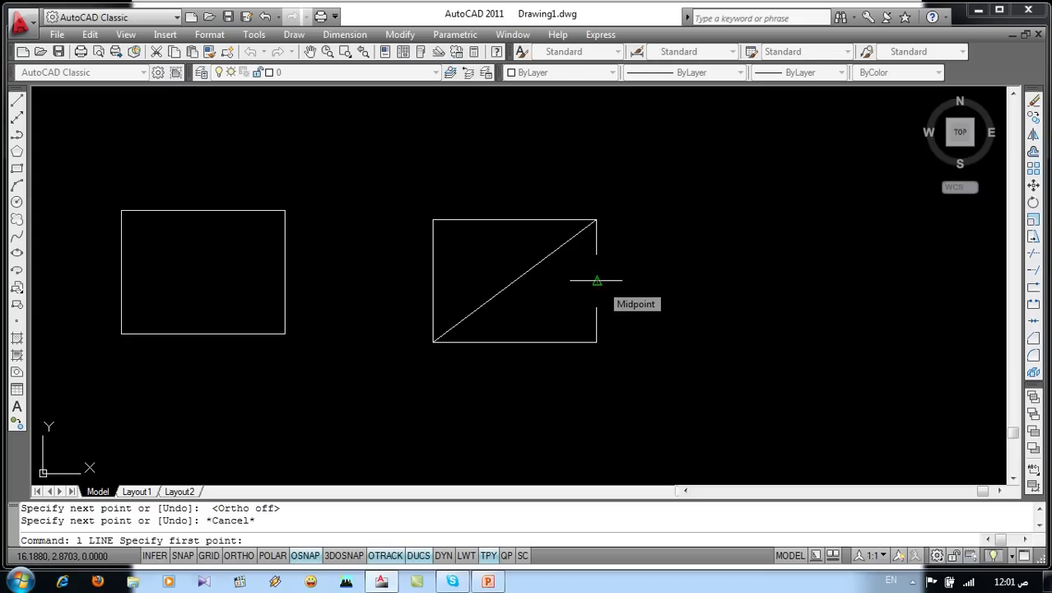
left_click(596, 281)
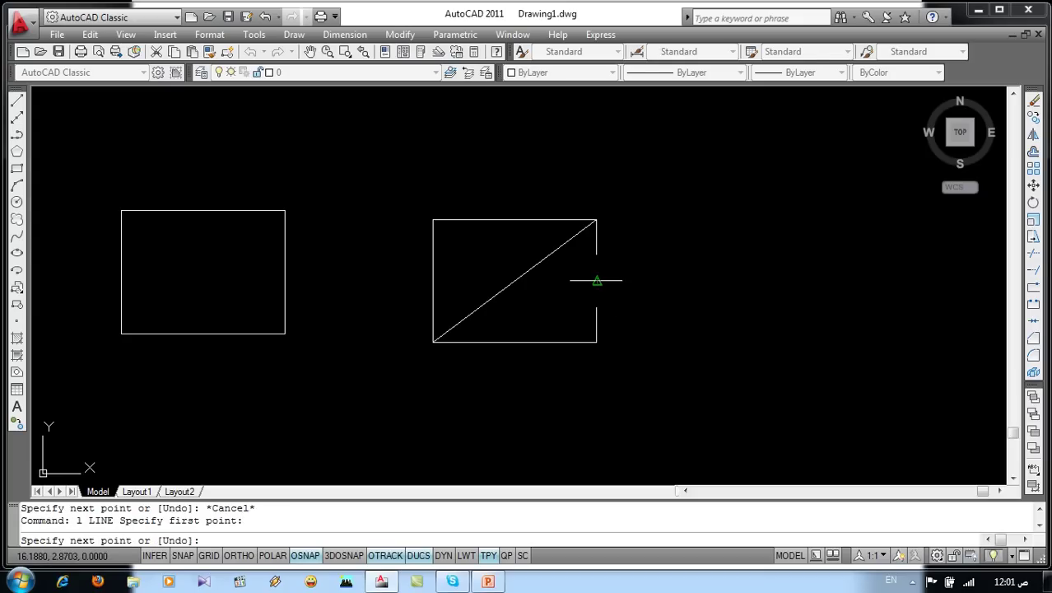
left_click(515, 220)
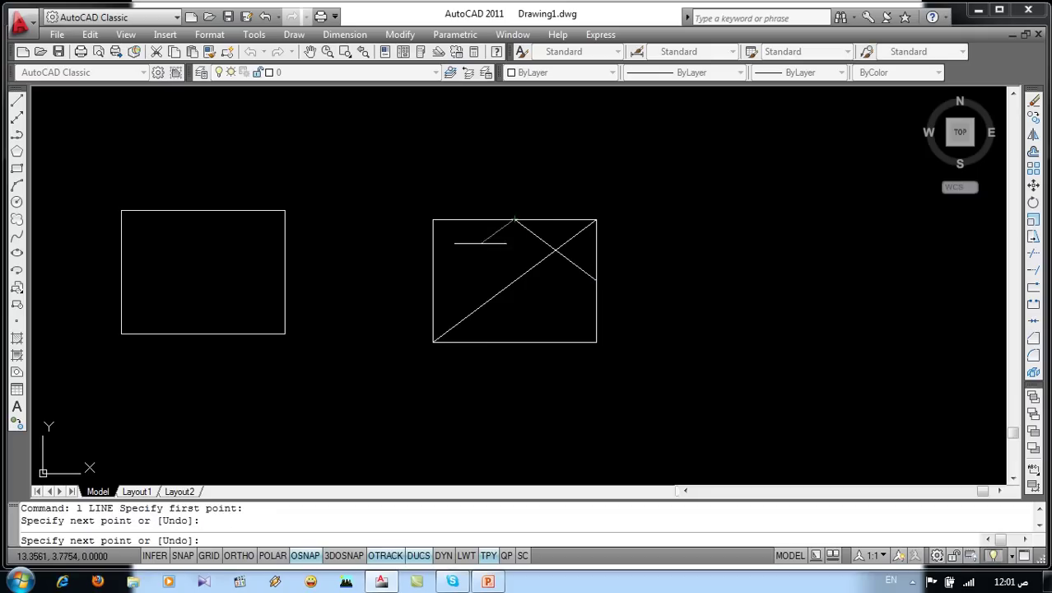
left_click(433, 281)
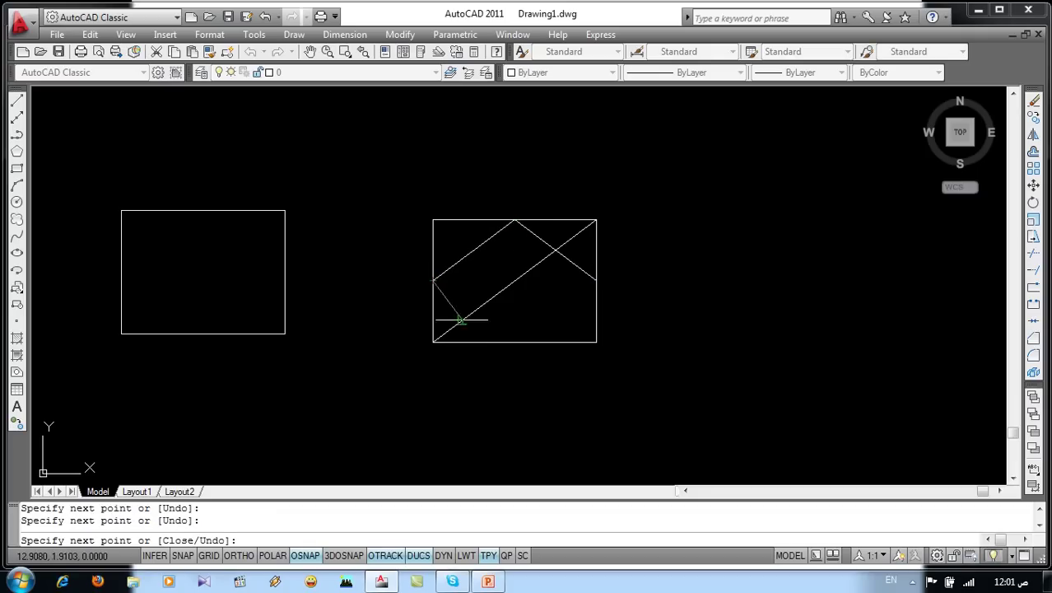
left_click(514, 341)
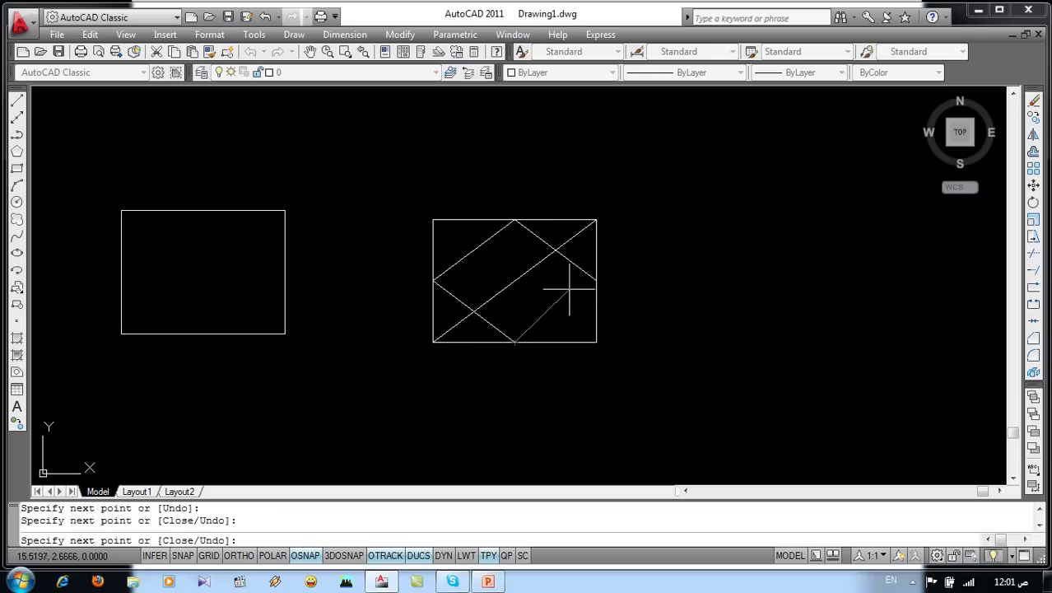
left_click(596, 281)
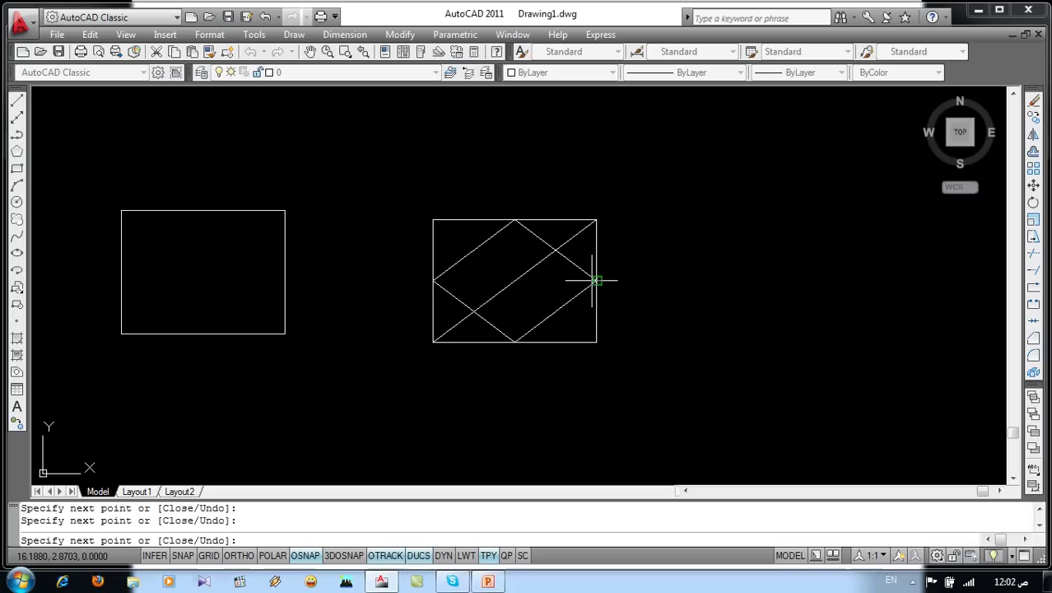
key("Escape")
- Draw a short line from the diamond's lower-right edge perpendicular to the diagonal
type("l")
key("Return")
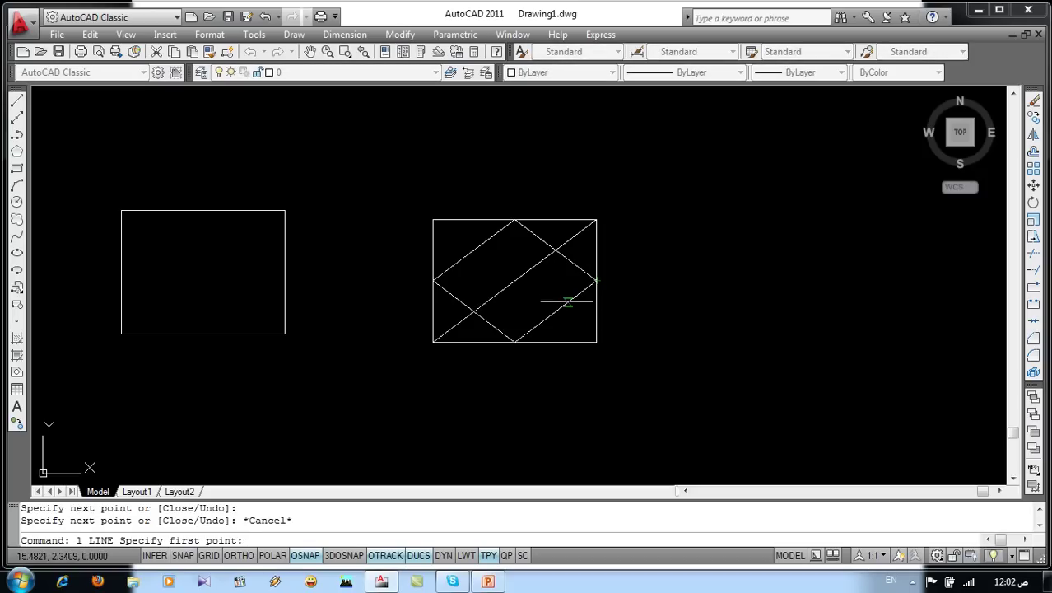
left_click(557, 312)
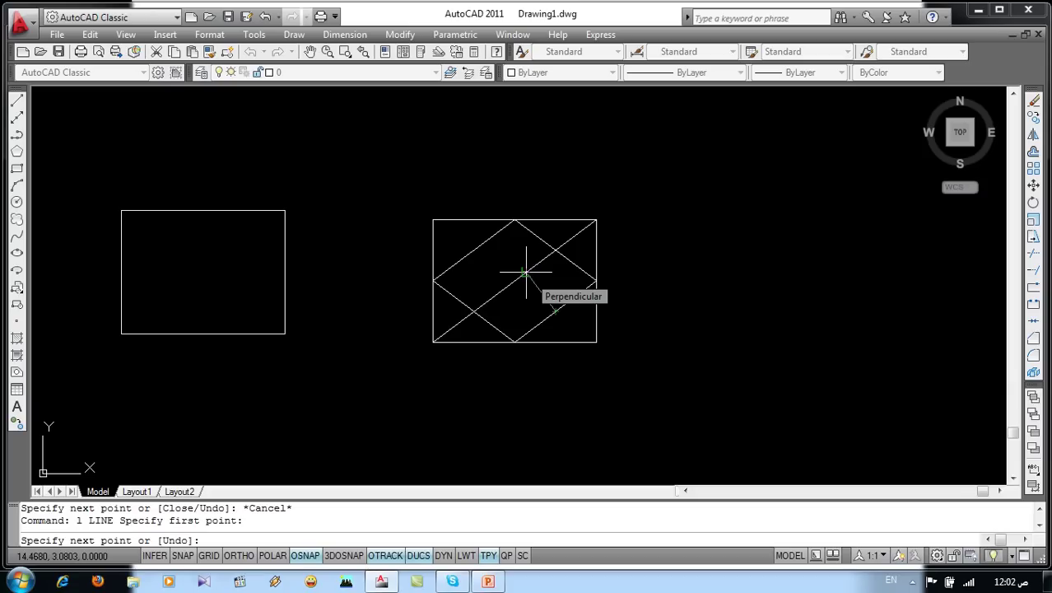
left_click(526, 271)
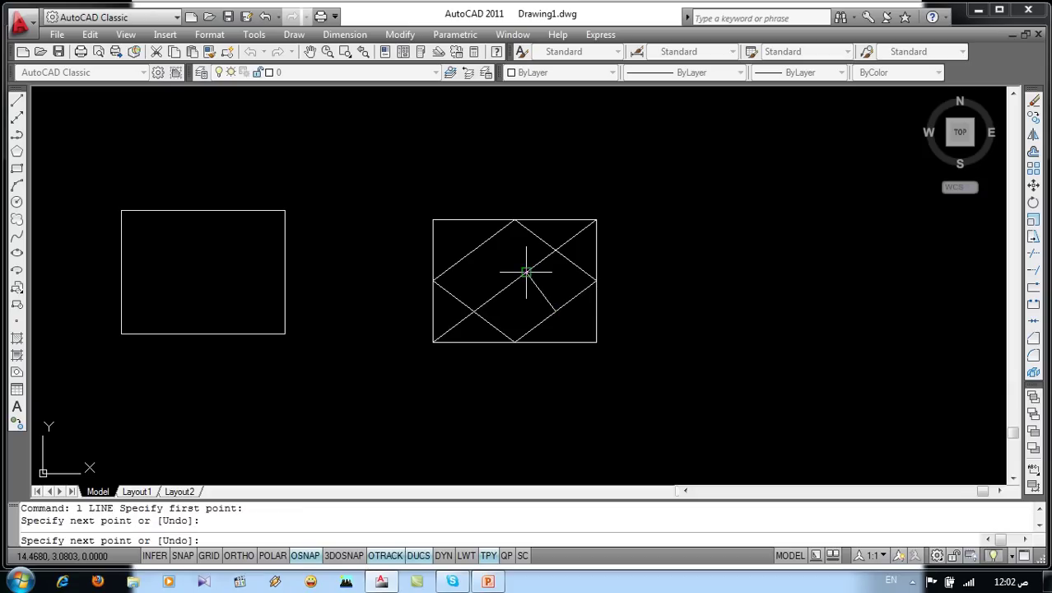
key("Escape")
left_click(541, 289)
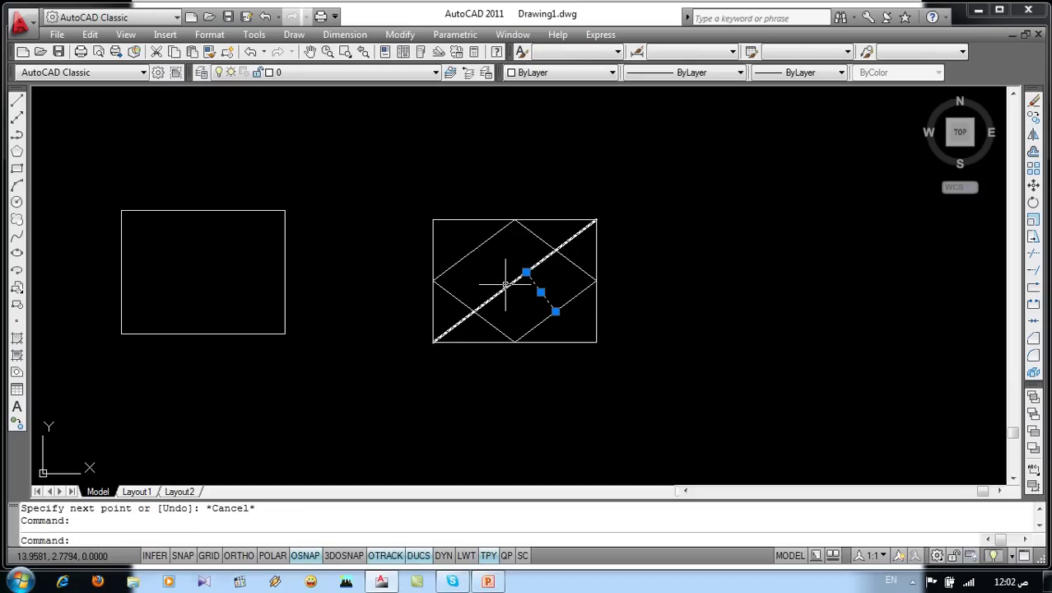
left_click(505, 287)
key("Escape")
key("Escape")
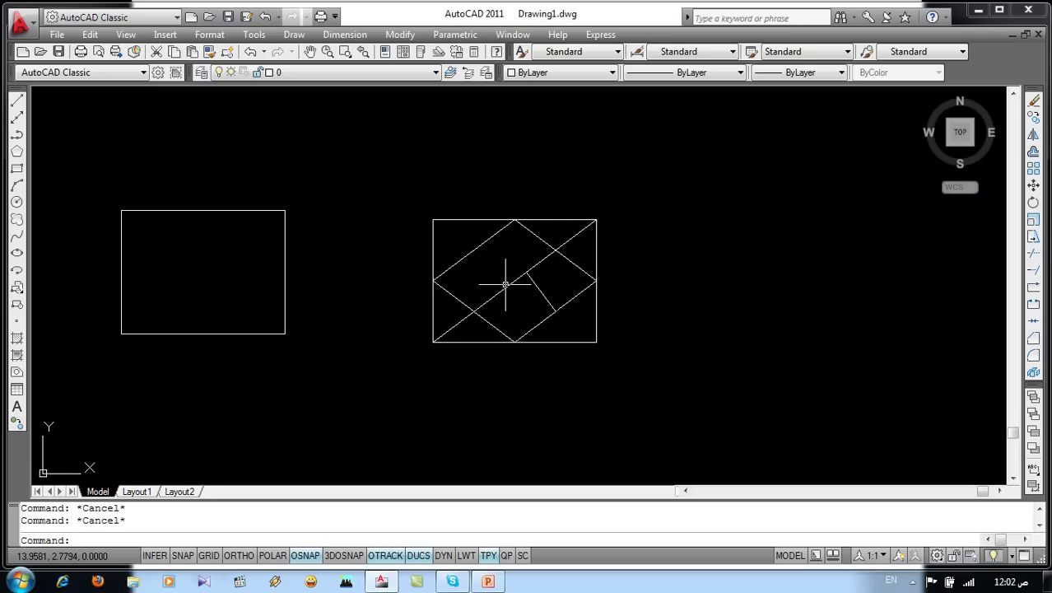
- Enable Perpendicular and Nearest in Osnap Settings, pan up, and start a new line
right_click(504, 284, "shift")
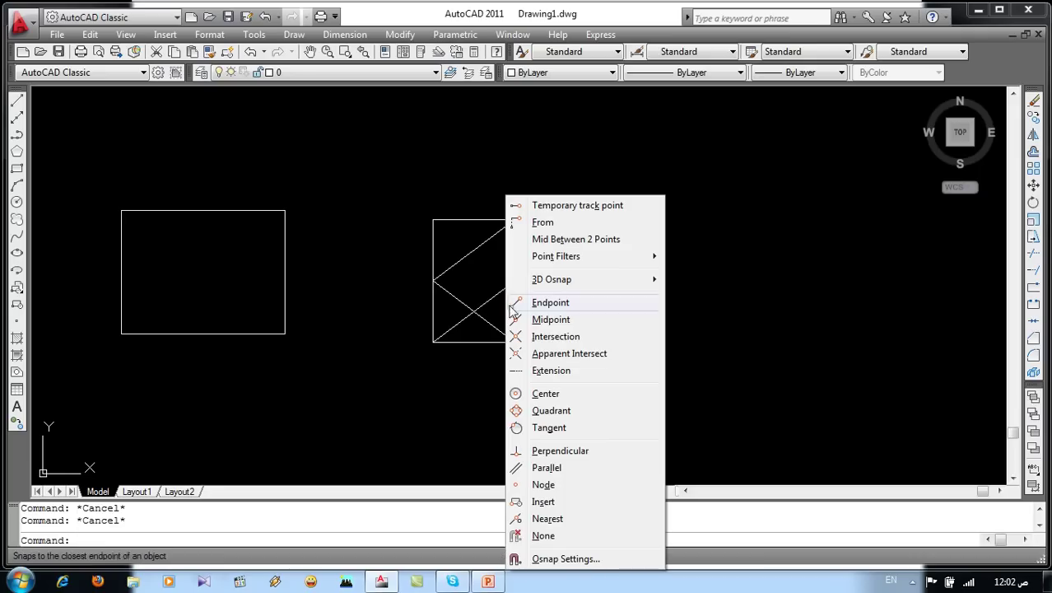
left_click(550, 559)
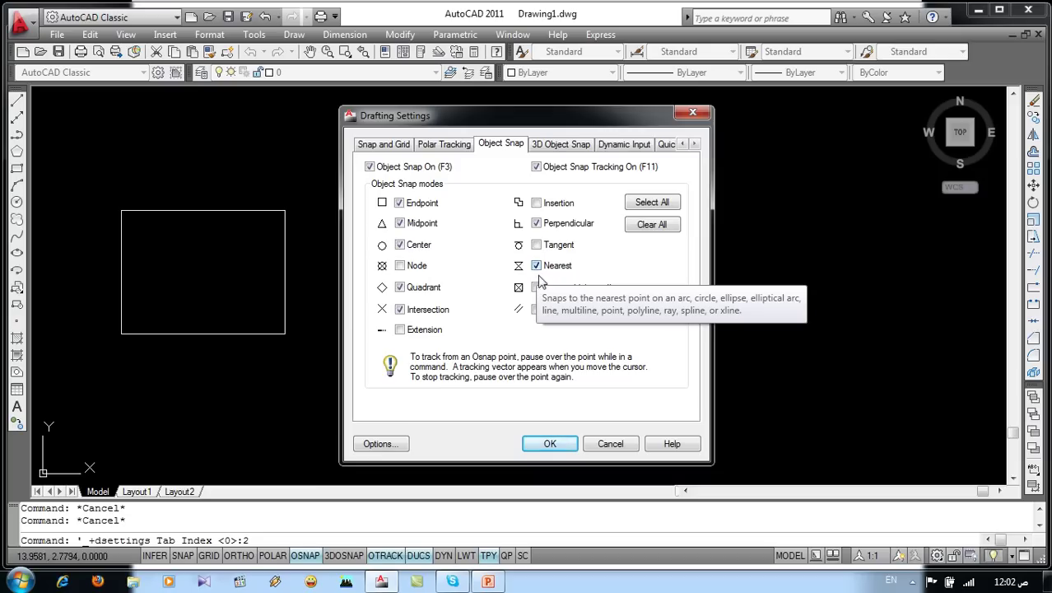
left_click(553, 443)
middle_click_drag(546, 413, 550, 364)
type("l")
key("Return")
- Draw a 4-unit horizontal line with Ortho on, below the second rectangle
left_click(513, 393)
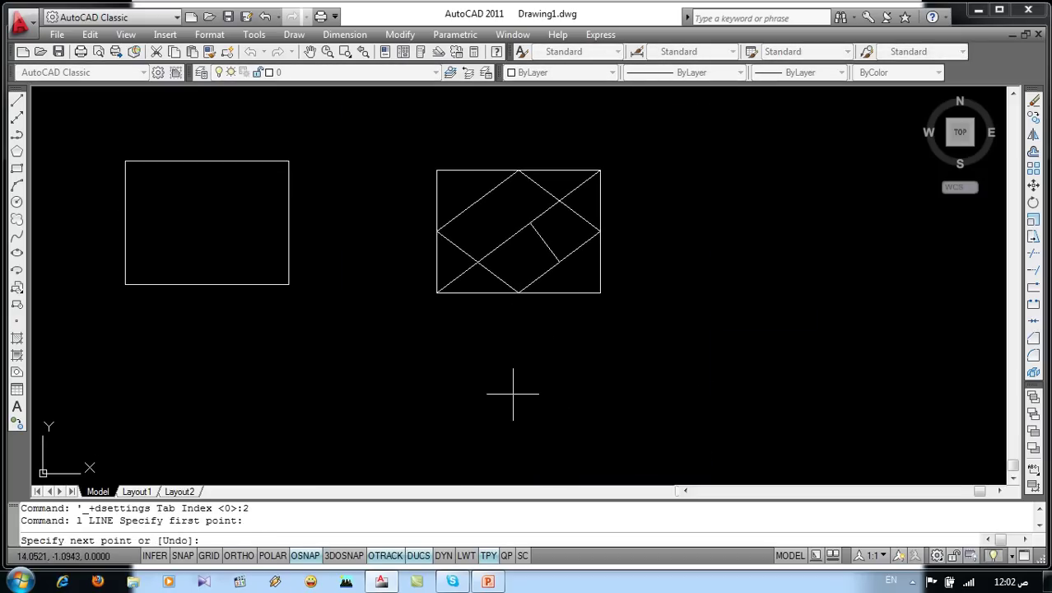
key("F8")
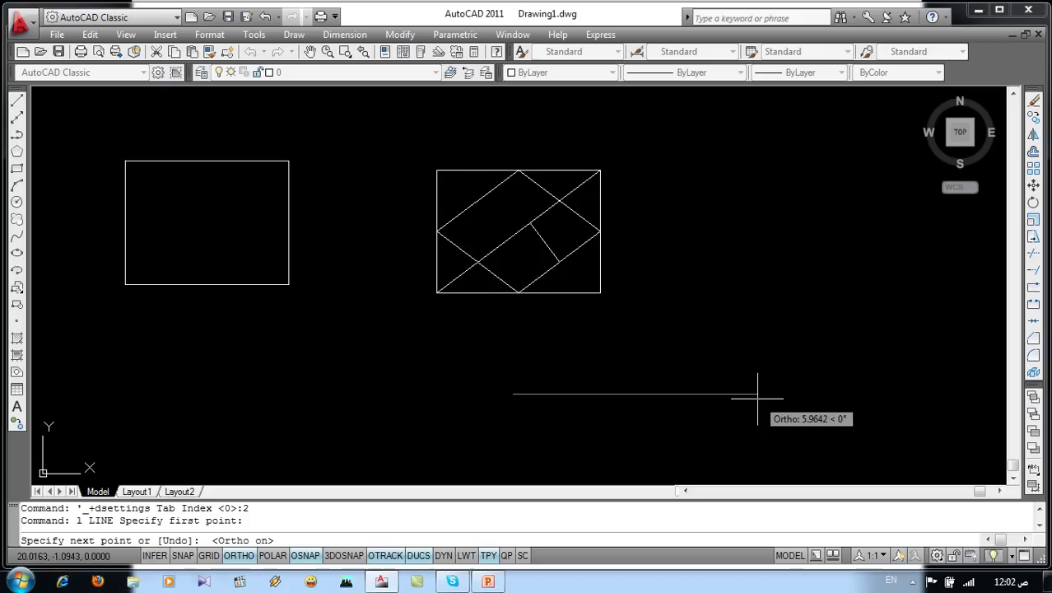
type("4")
key("Return")
key("Escape")
key("Escape")
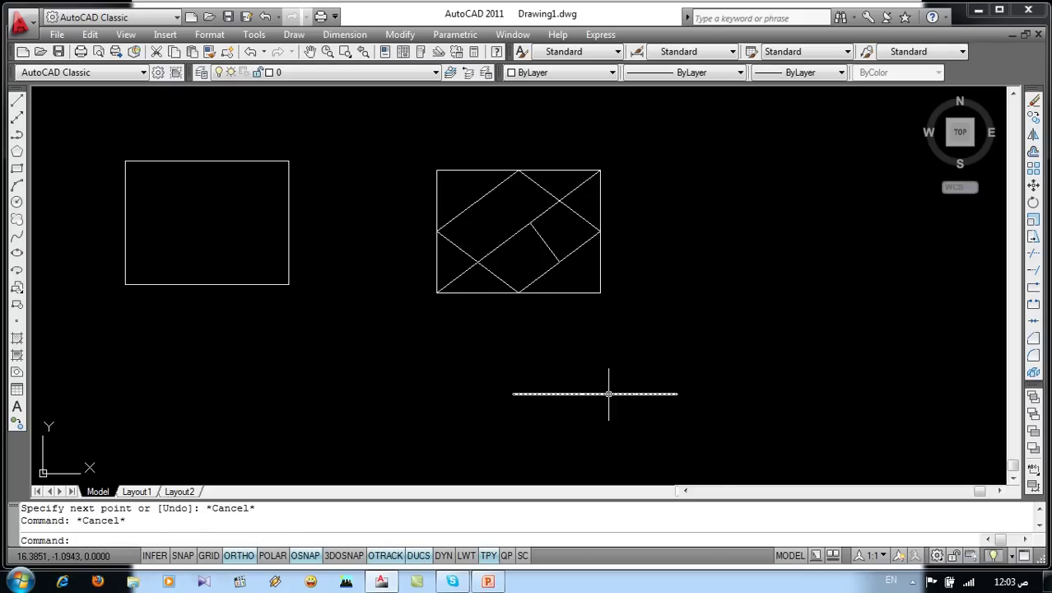
- Start and cancel a LINE command, then open and dismiss the Draw menu
type("l")
key("Return")
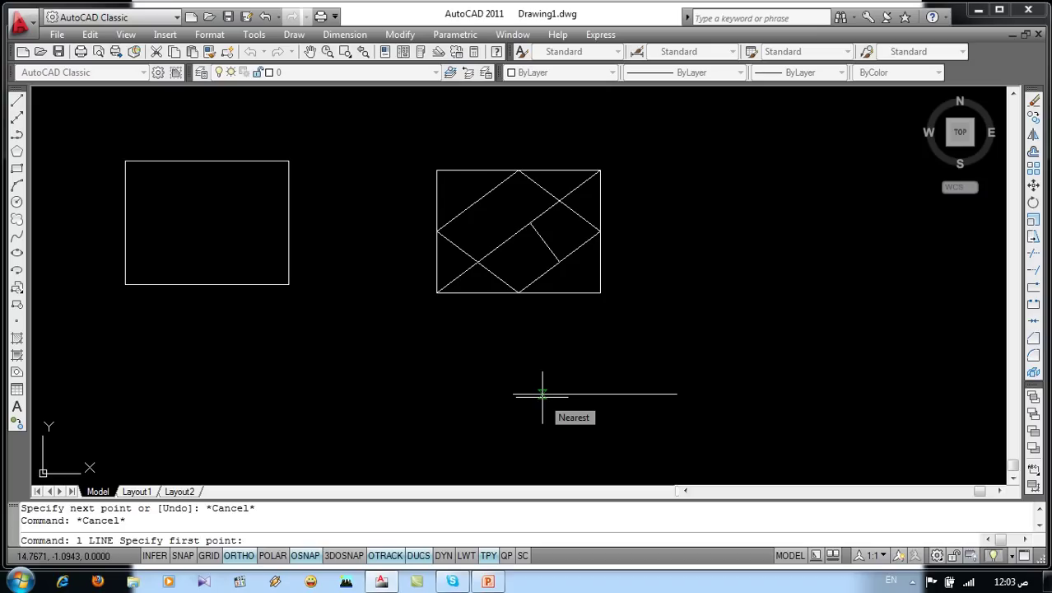
key("Escape")
key("Escape")
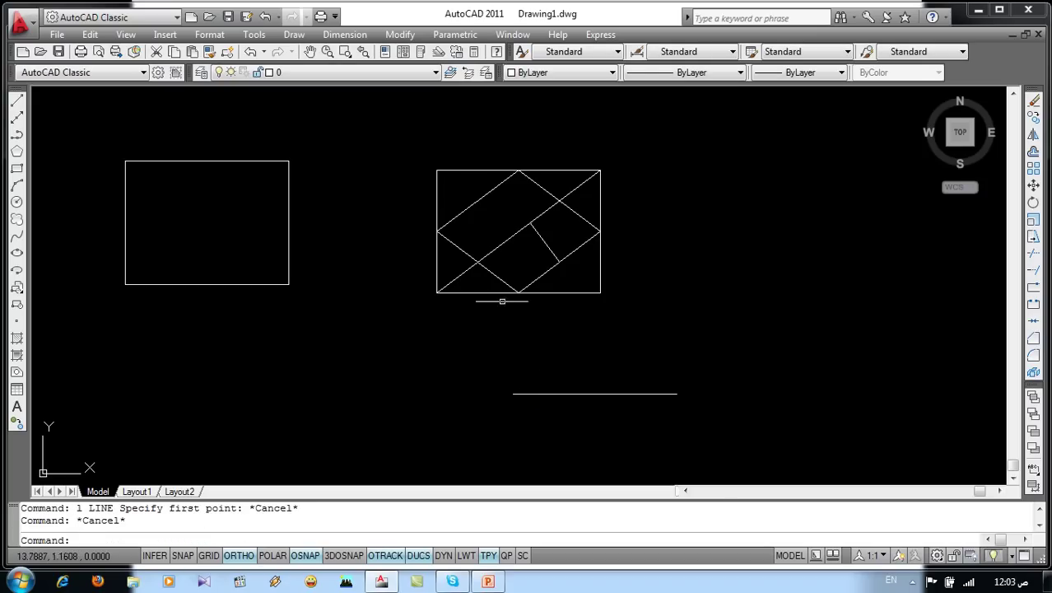
left_click(296, 36)
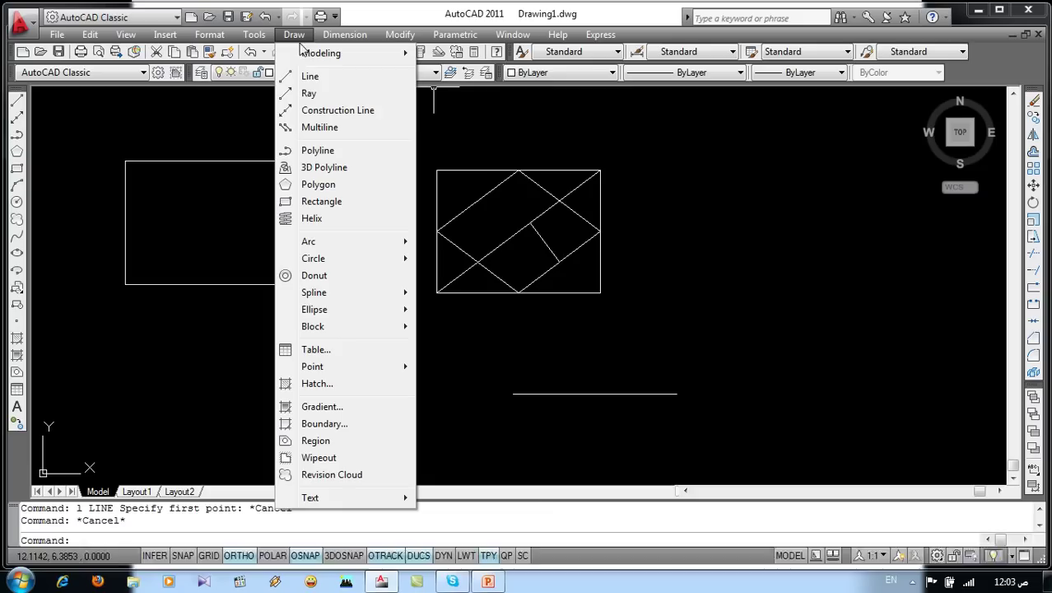
left_click(183, 136)
left_click(85, 140)
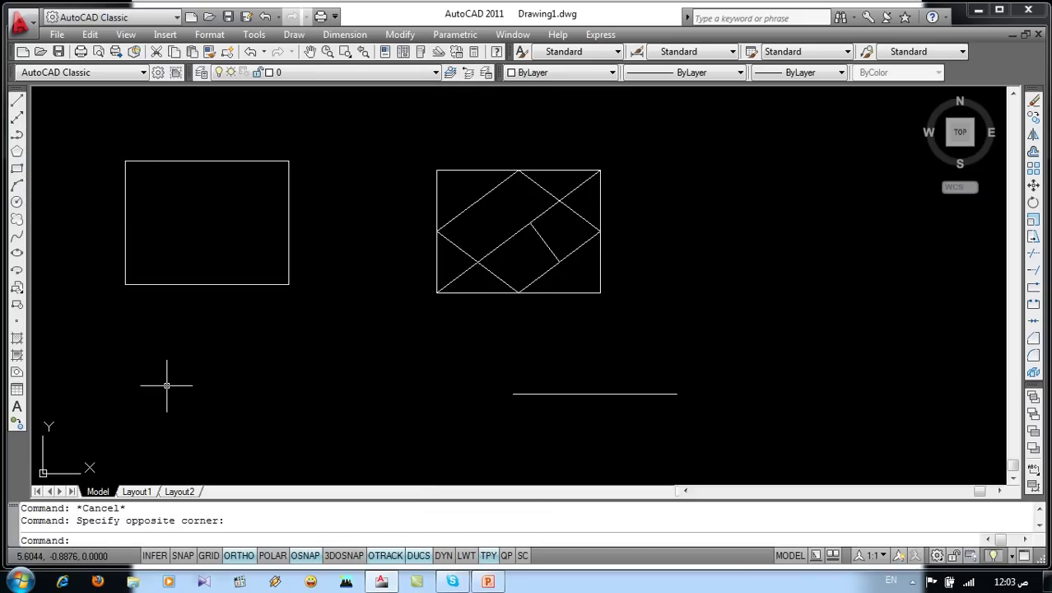
- Cancel another LINE attempt and restart the LINE command with L
type("l")
key("Return")
key("Escape")
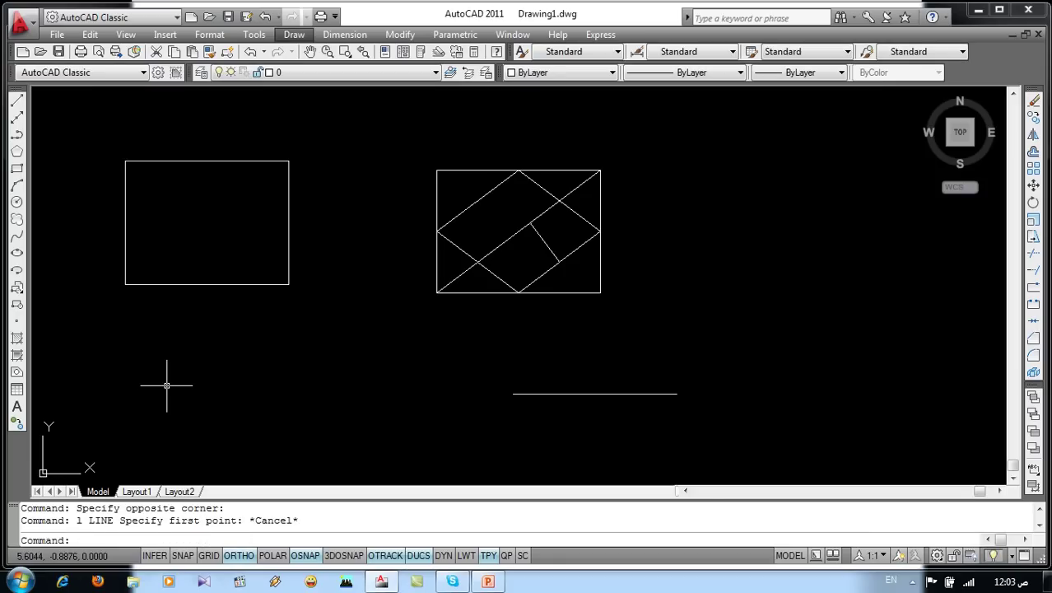
left_click(265, 387)
left_click(244, 360)
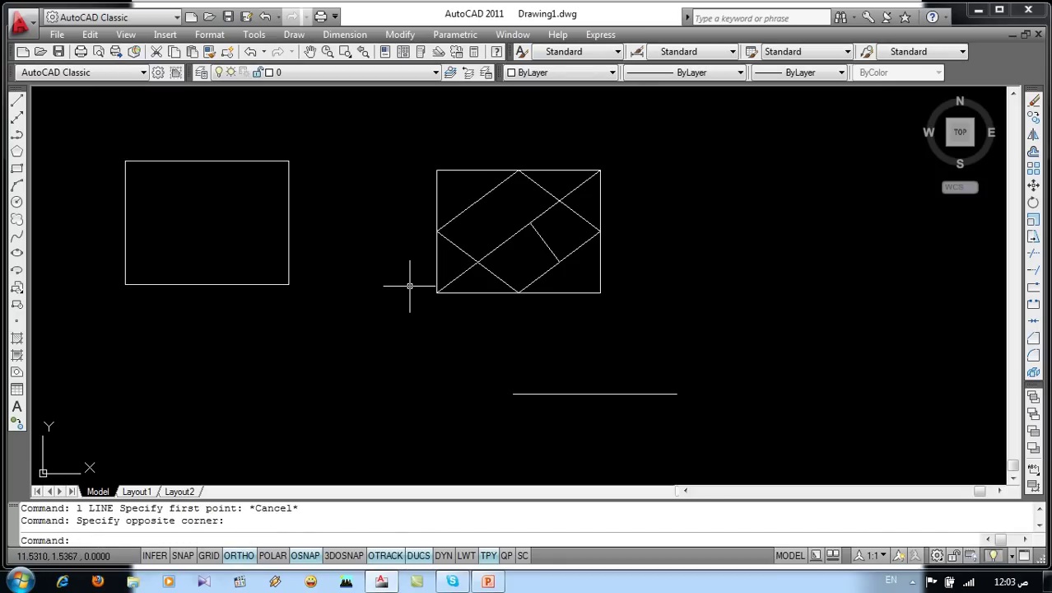
type("l")
key("Return")
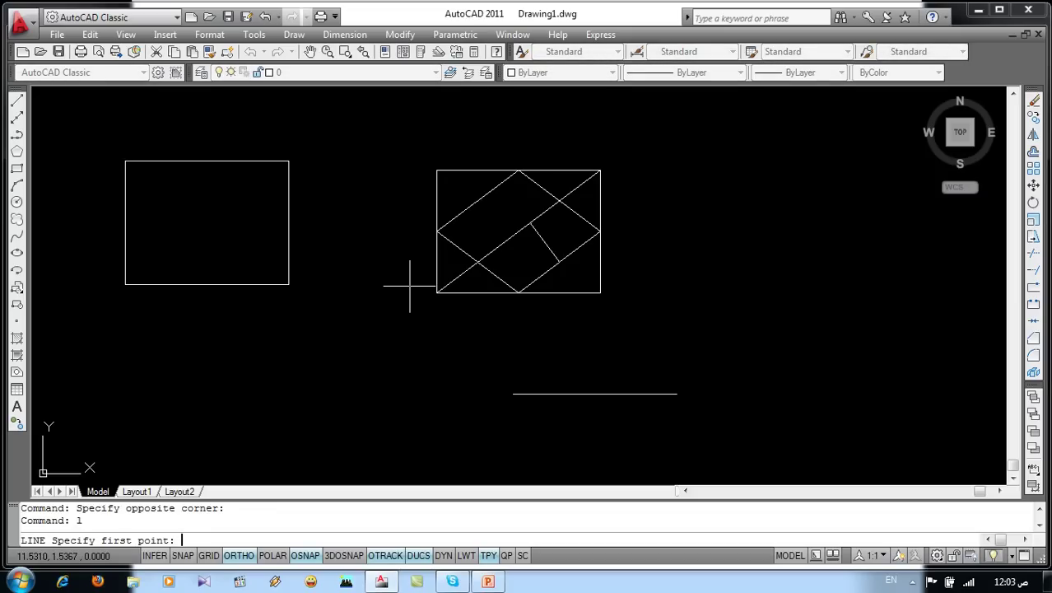
- With Ortho off, draw an L shape: a line to @4,0 then up to @0,3
left_click(195, 421)
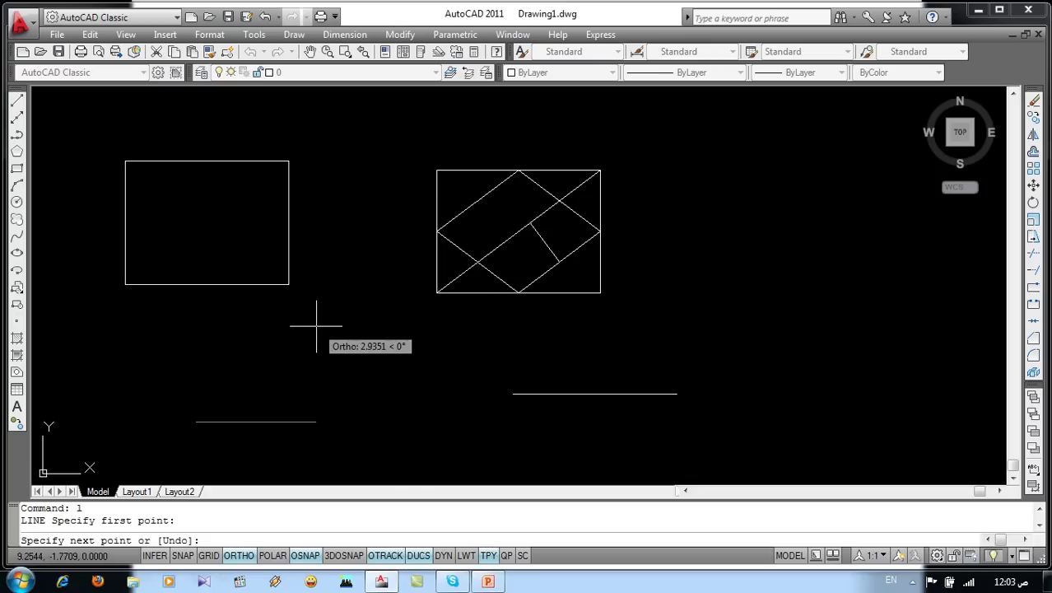
key("F8")
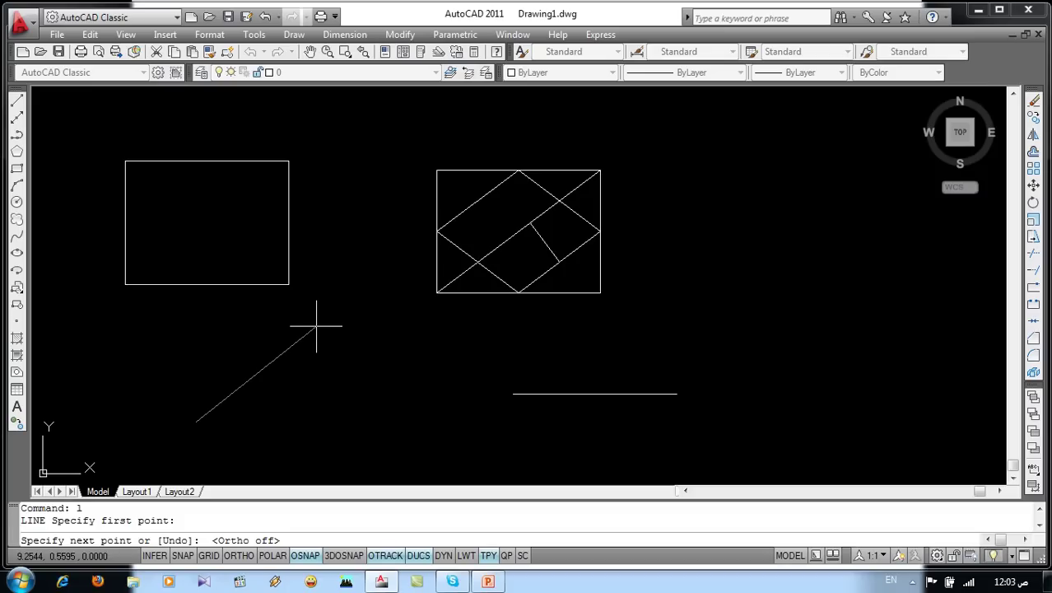
type("@")
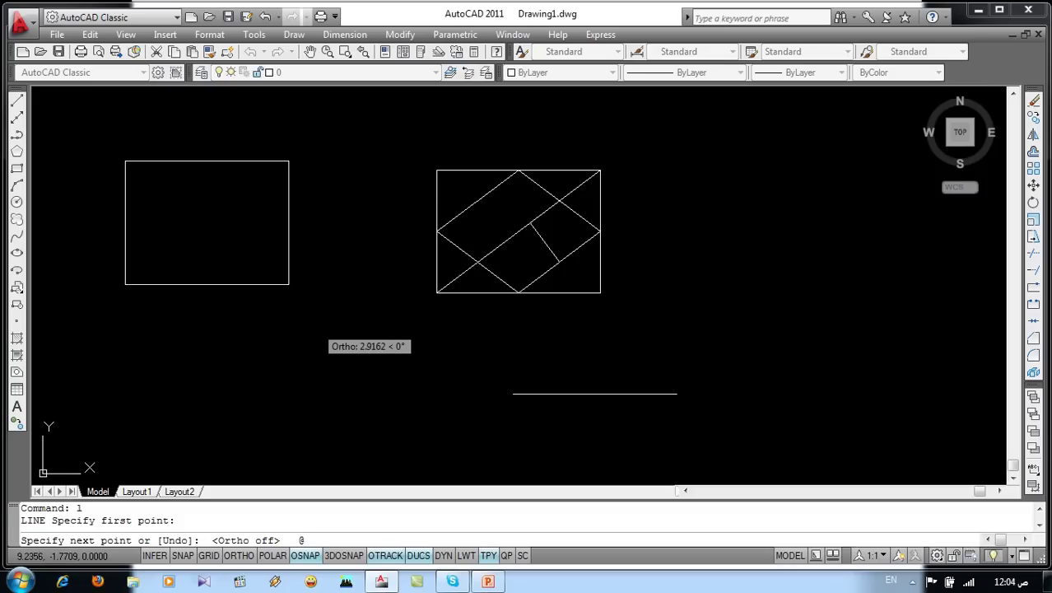
type("4,0")
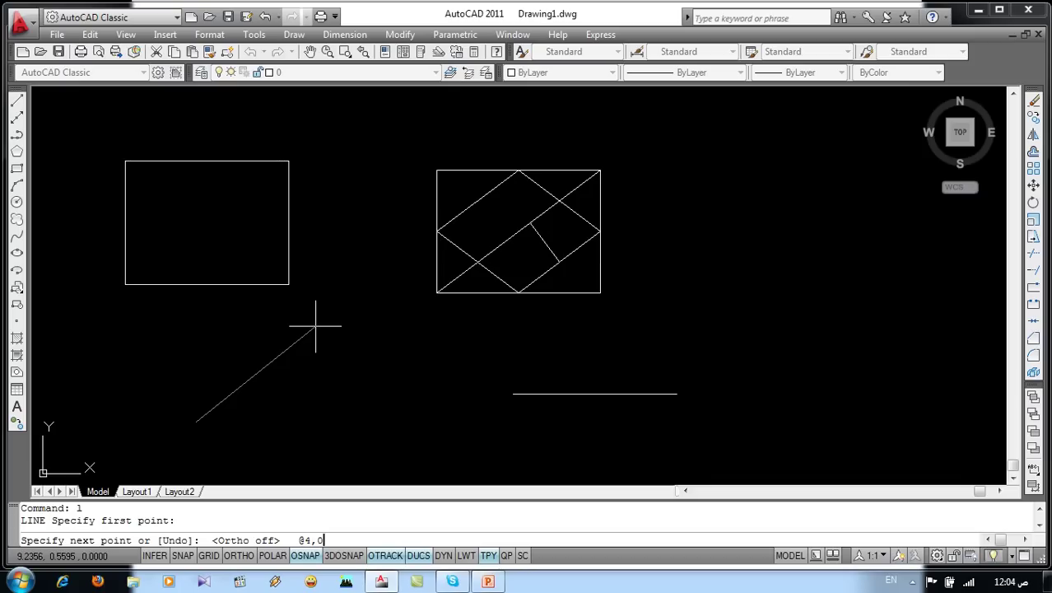
key("Return")
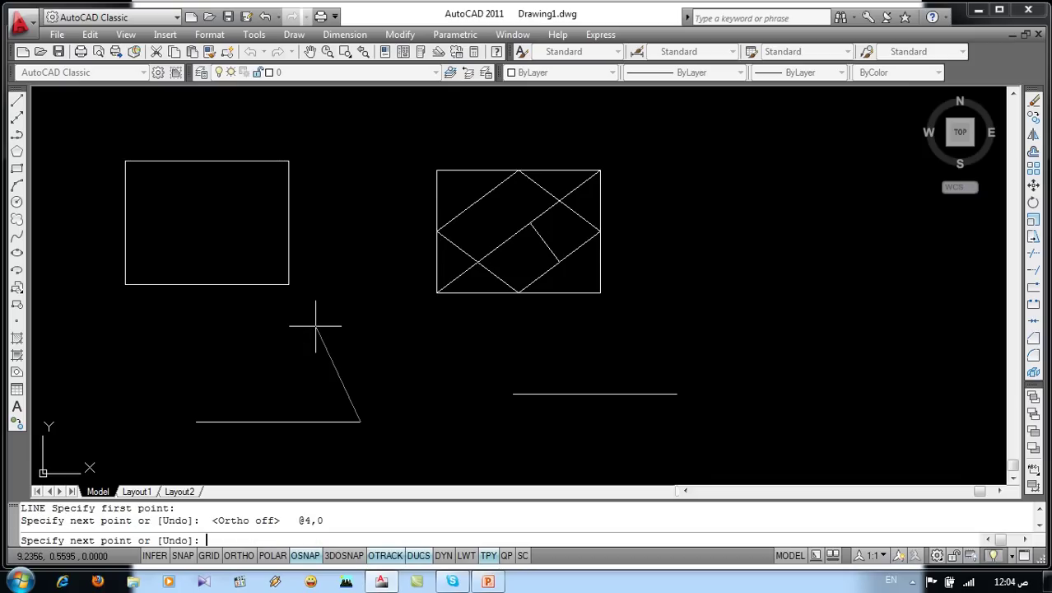
type("@")
type("0,")
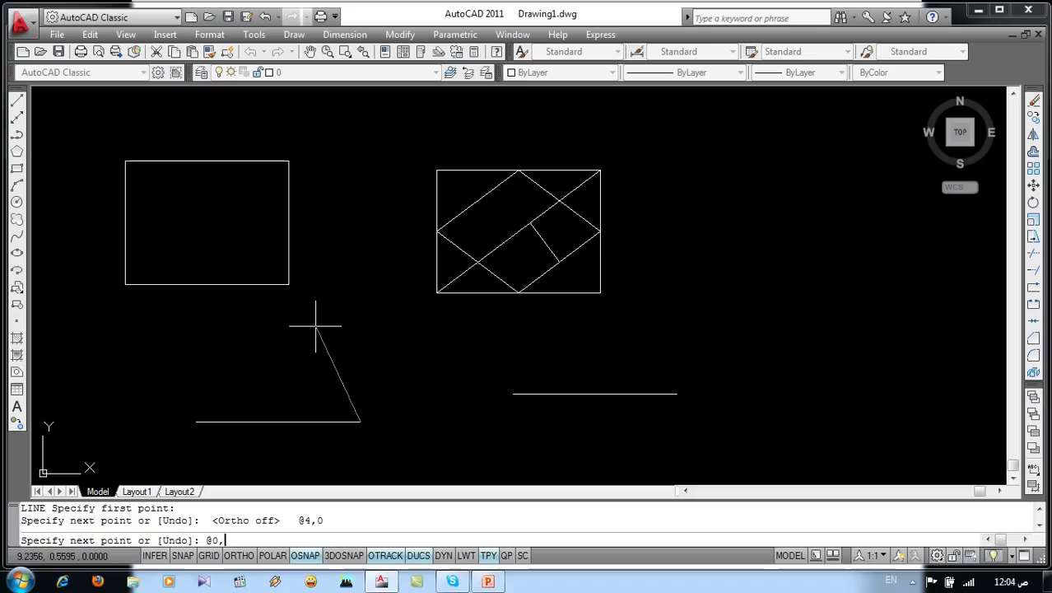
type("3")
key("Return")
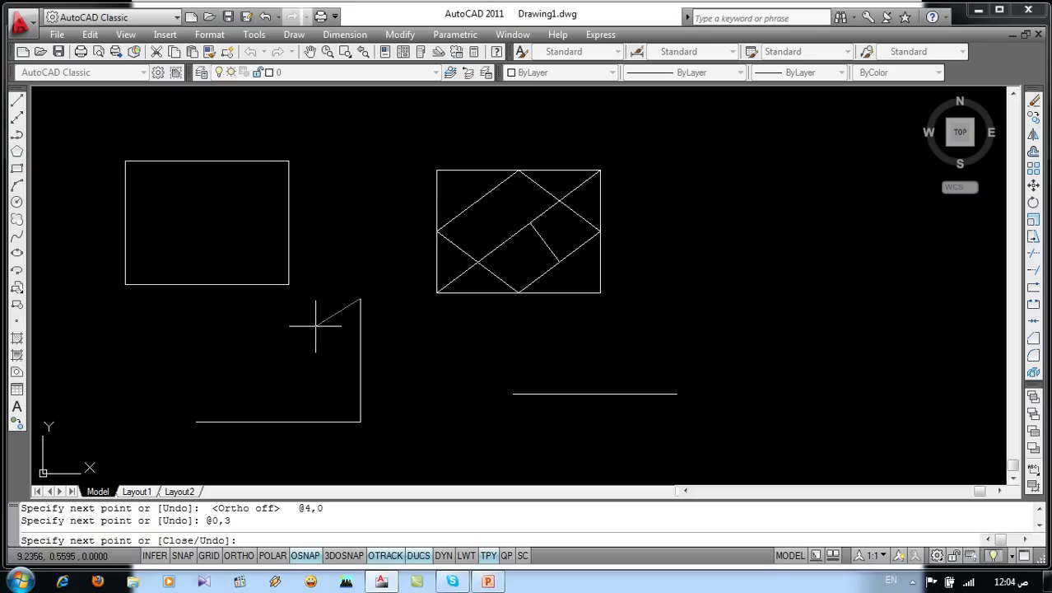
key("Escape")
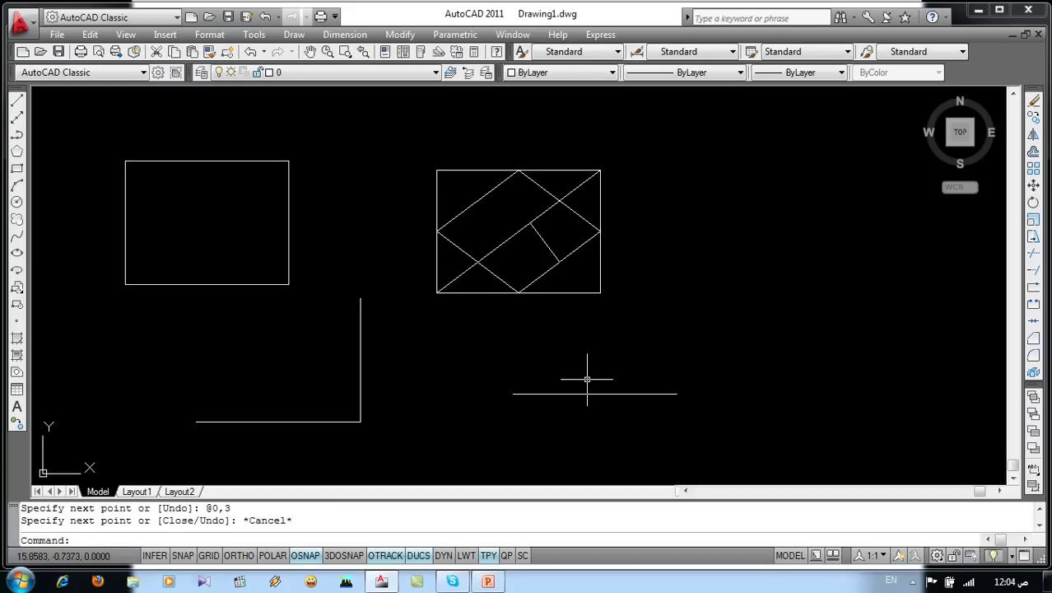
- With Ortho on, draw a rectangle from four lines of lengths 4, 3, 4, 3
type("l")
key("Return")
left_click(662, 346)
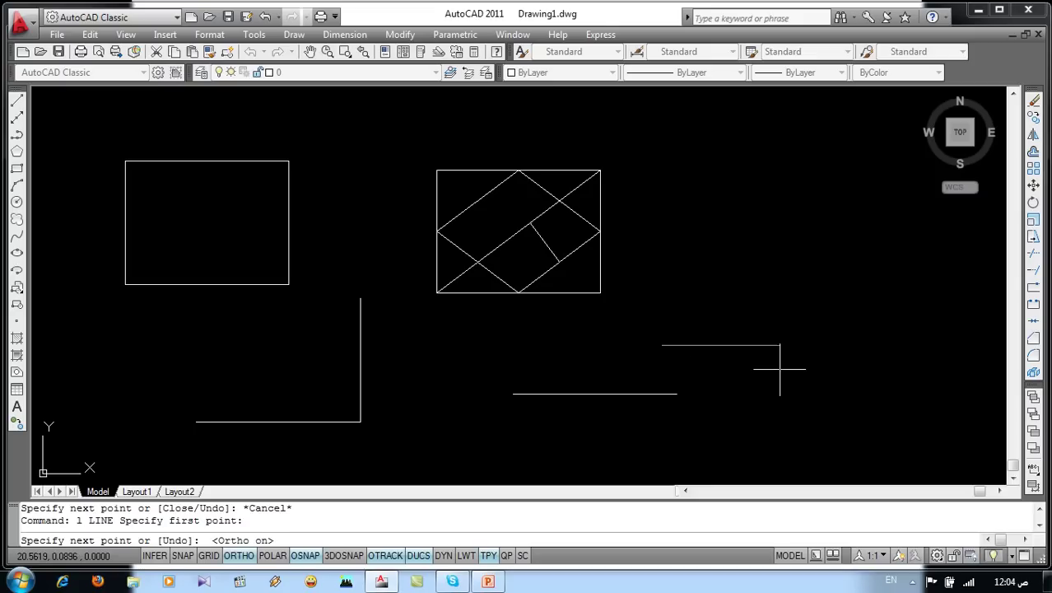
key("F8")
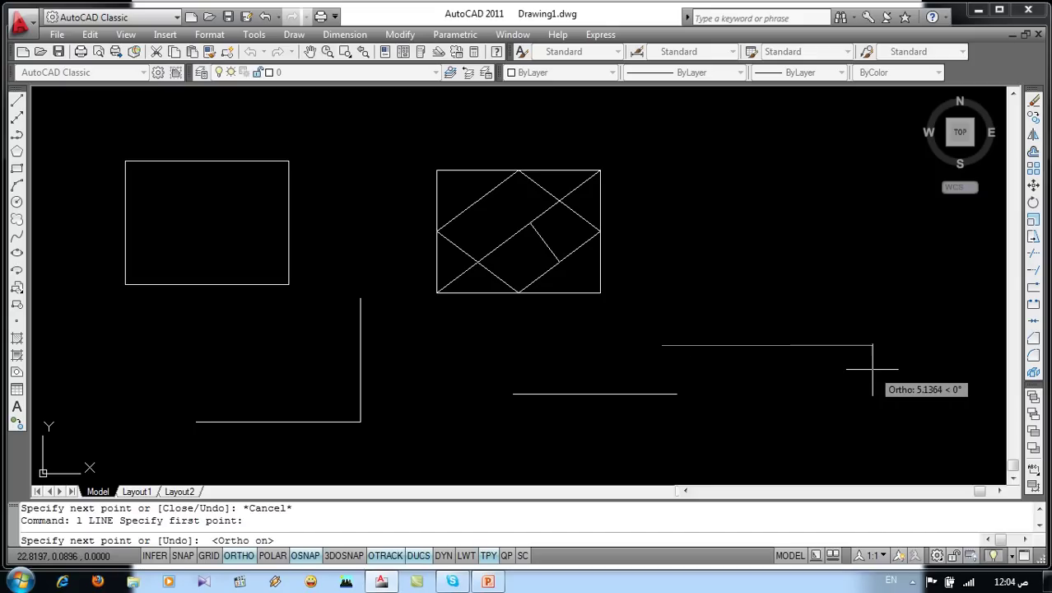
type("4")
key("Return")
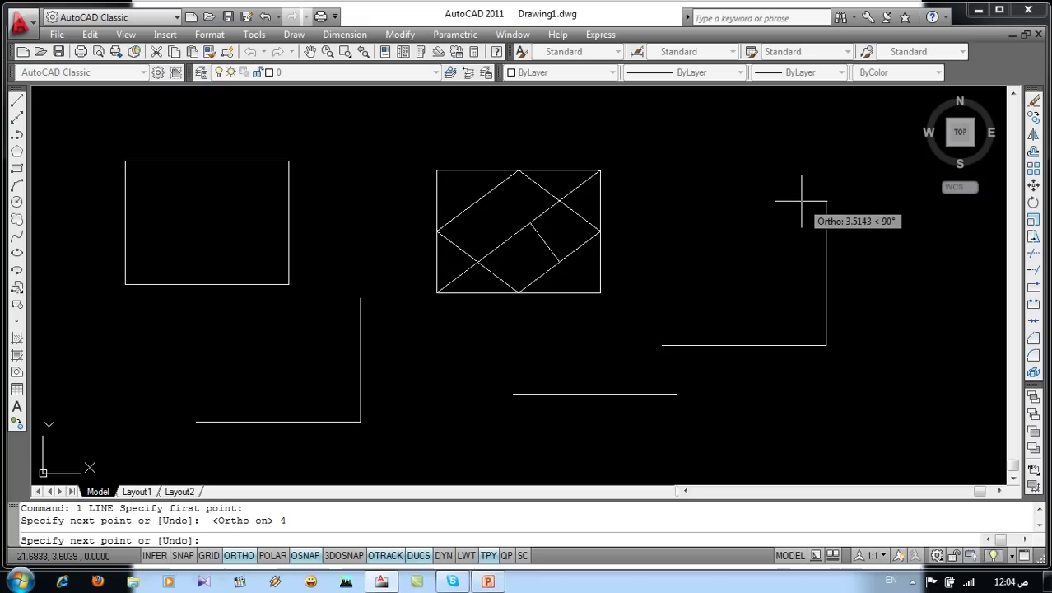
type("3")
key("Return")
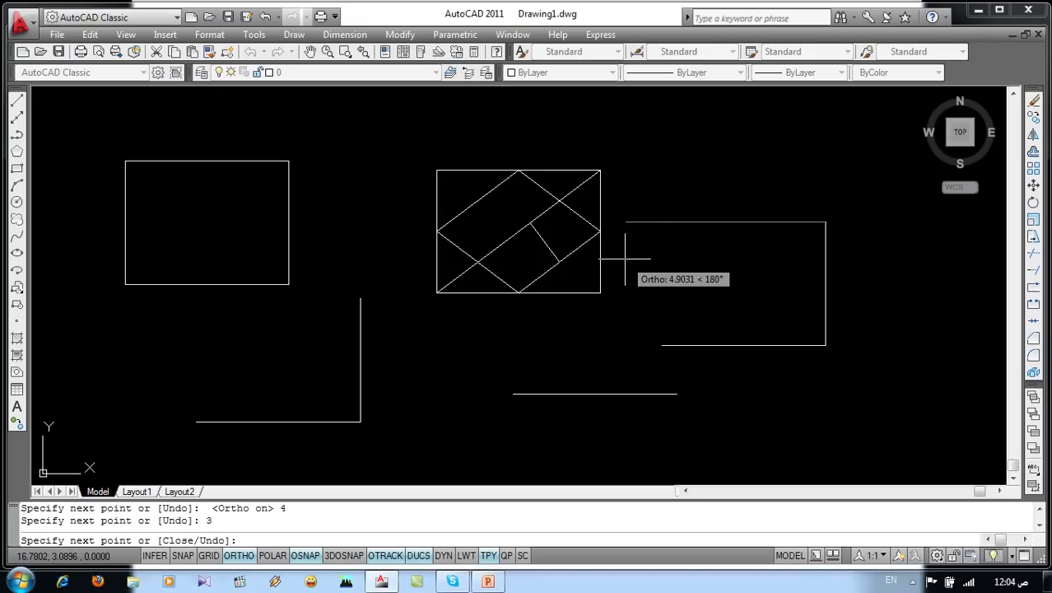
type("4")
key("Return")
type("3")
key("Return")
key("Escape")
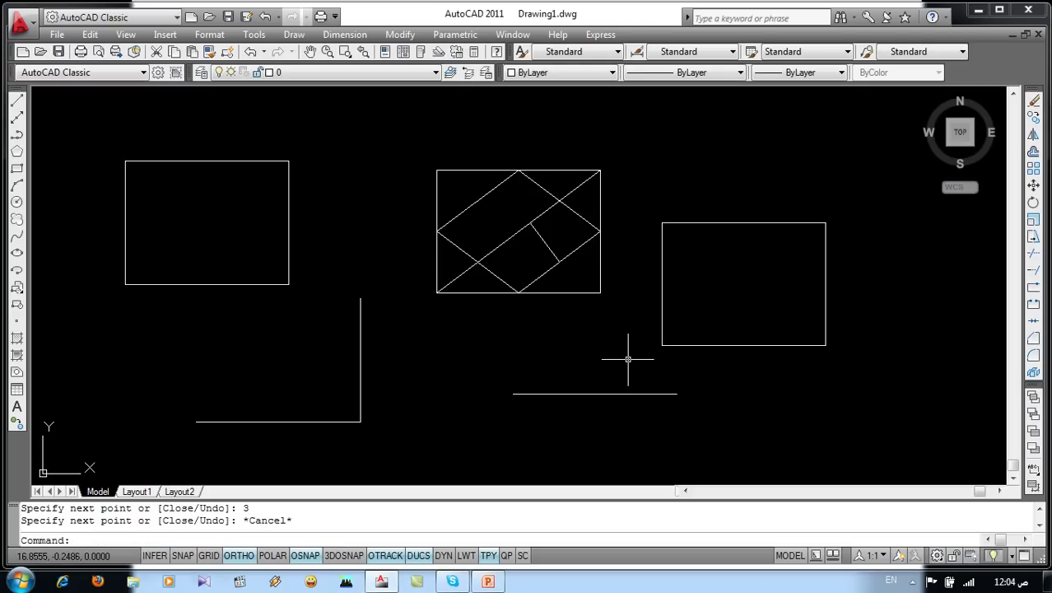
- Abandon a stray line, erase all 21 objects with a crossing window, and glance at the PowerPoint slide
type("l")
key("Return")
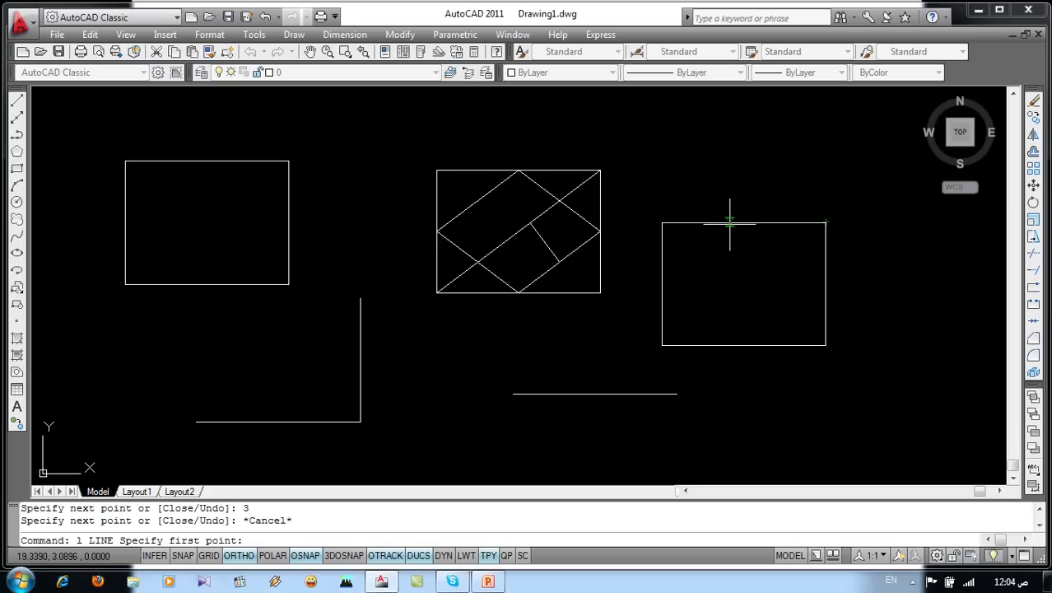
left_click(782, 223)
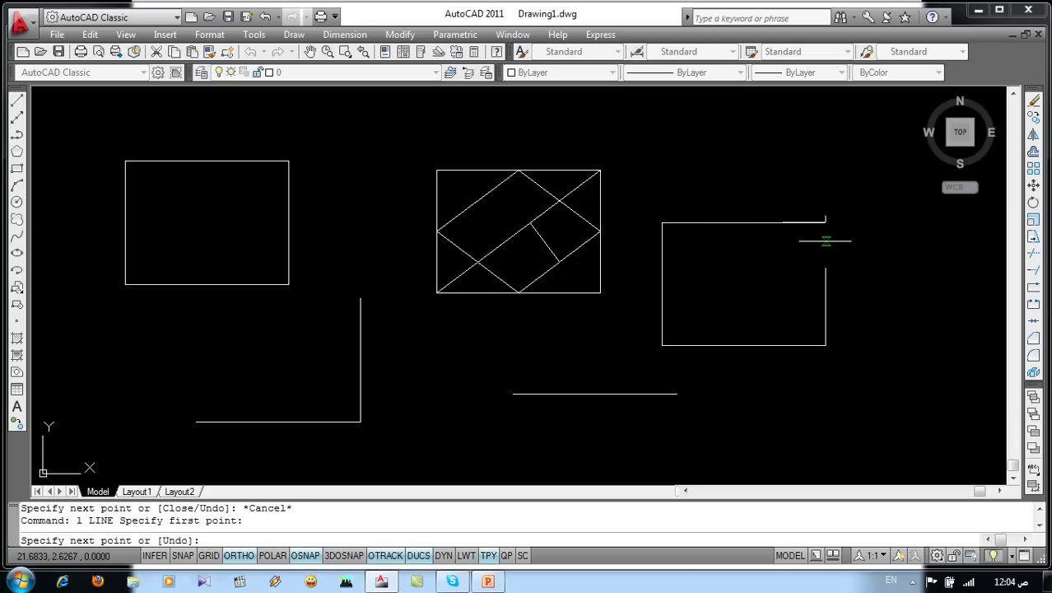
key("Escape")
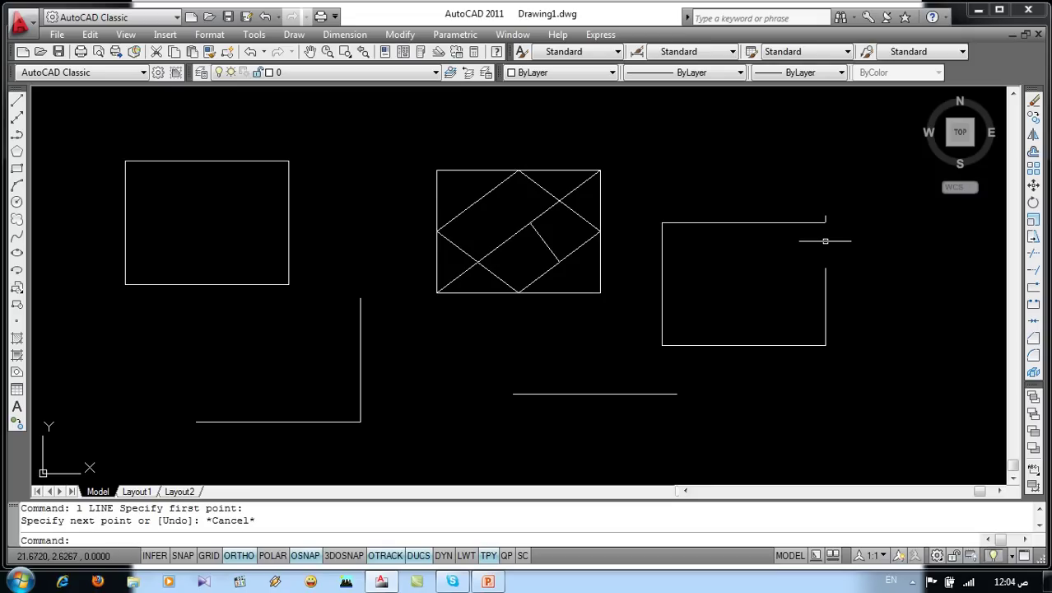
left_click(858, 123)
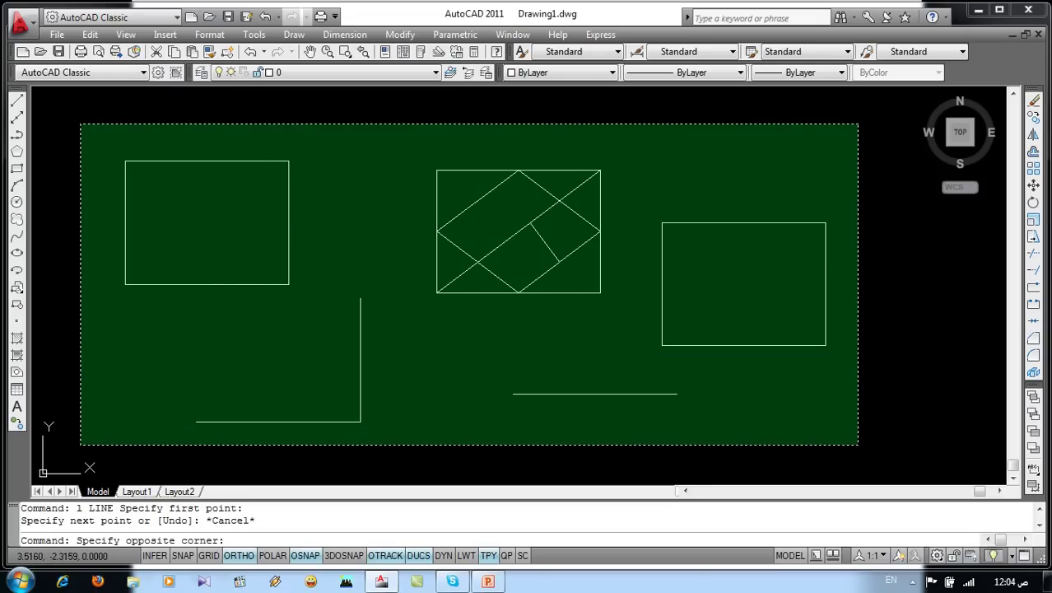
left_click(697, 209)
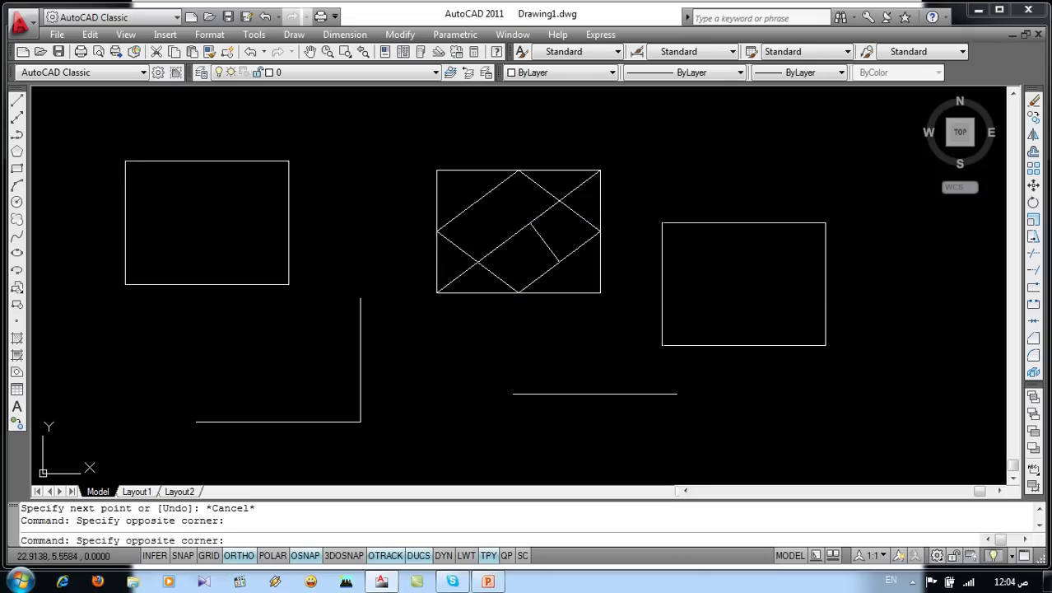
left_click(875, 121)
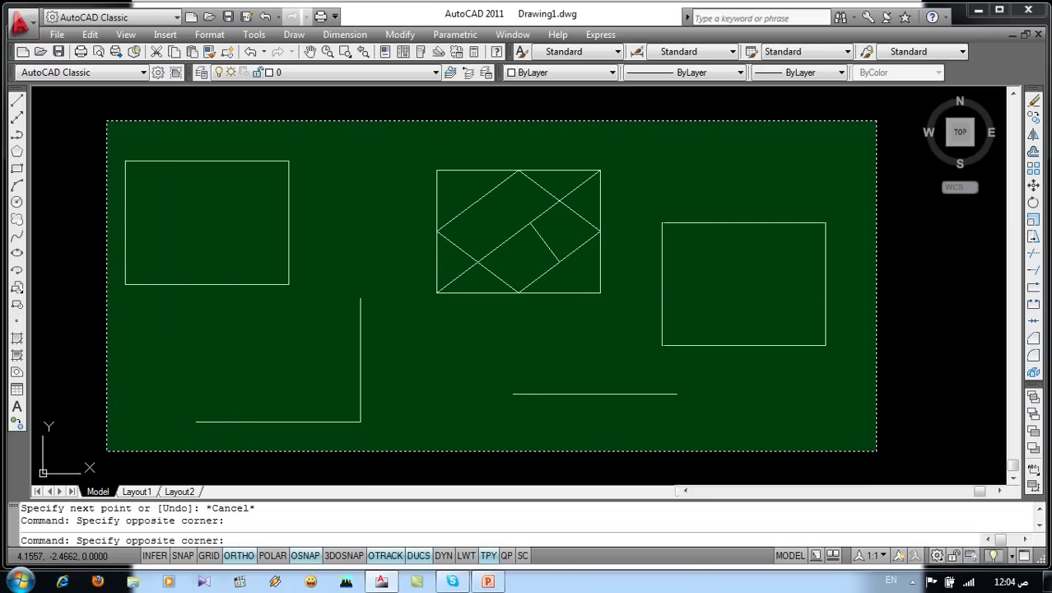
left_click(107, 451)
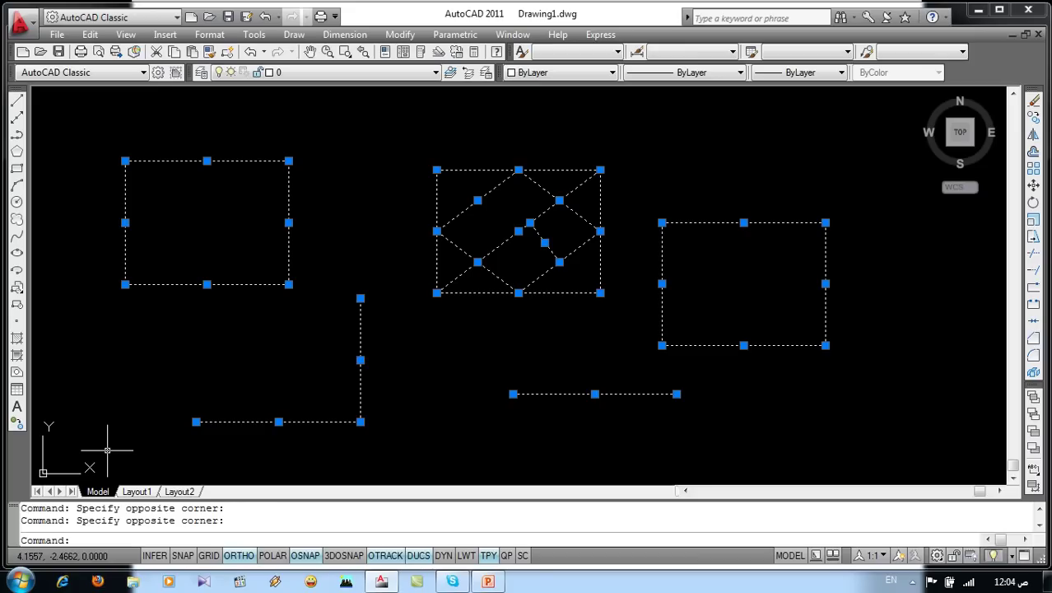
key("Delete")
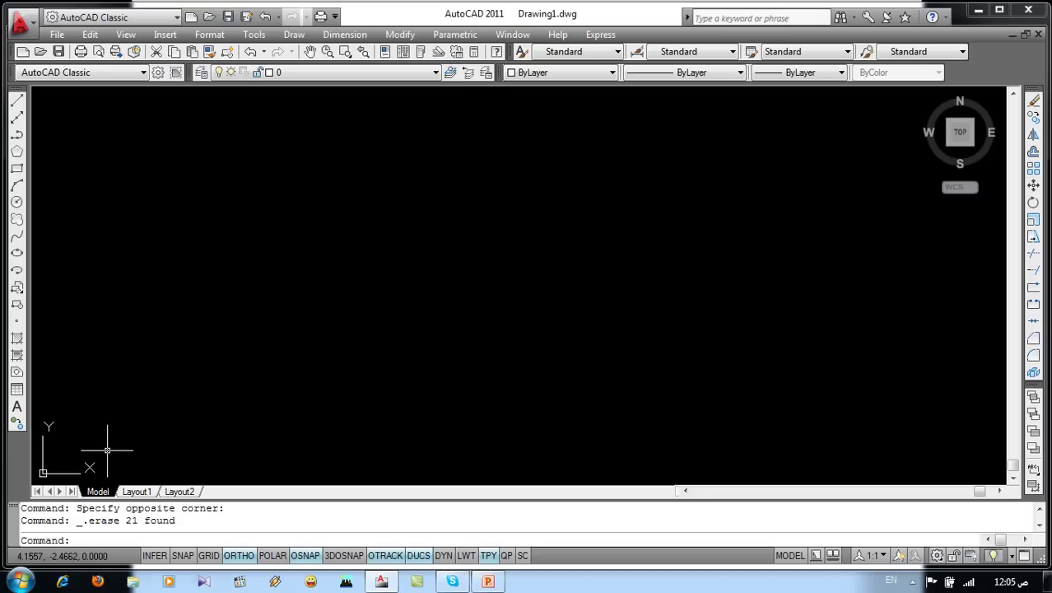
left_click(487, 581)
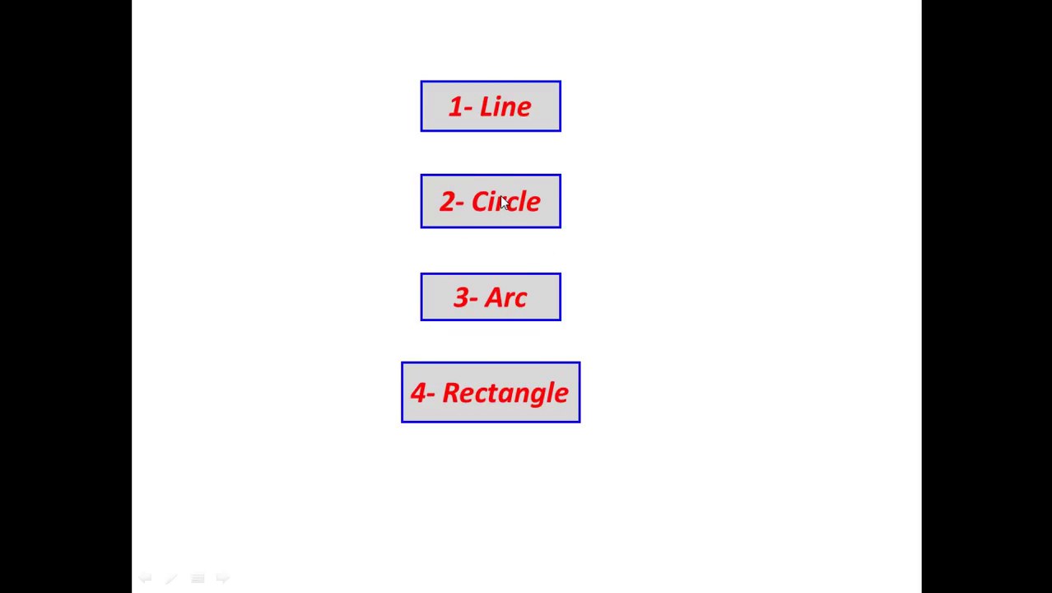
key("alt+Tab")
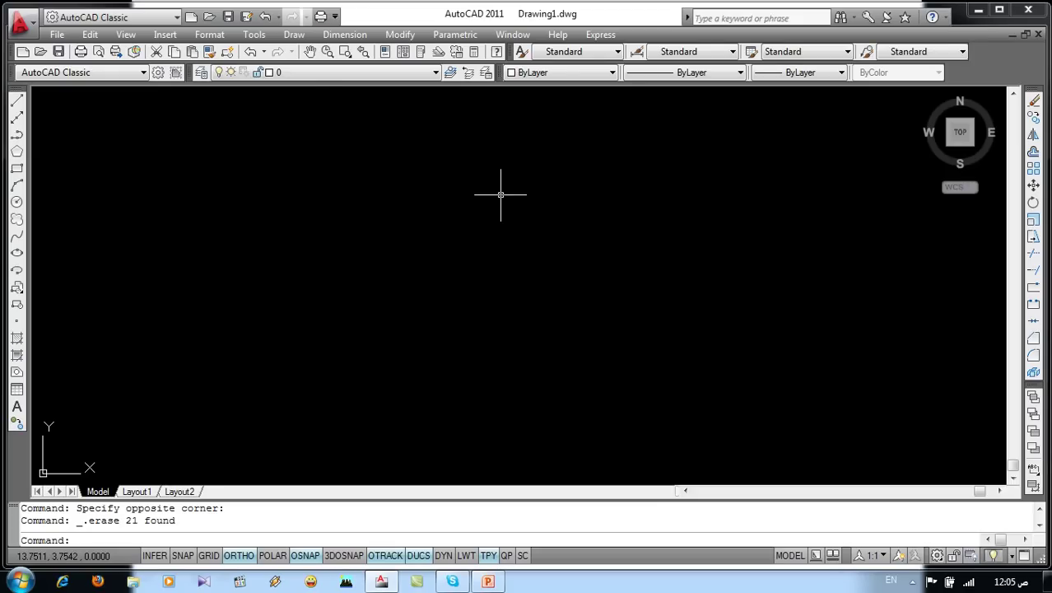
- Cancel a C command attempt and show the Draw > Circle options, Center-Radius through Tan-Tan-Tan
left_click(294, 35)
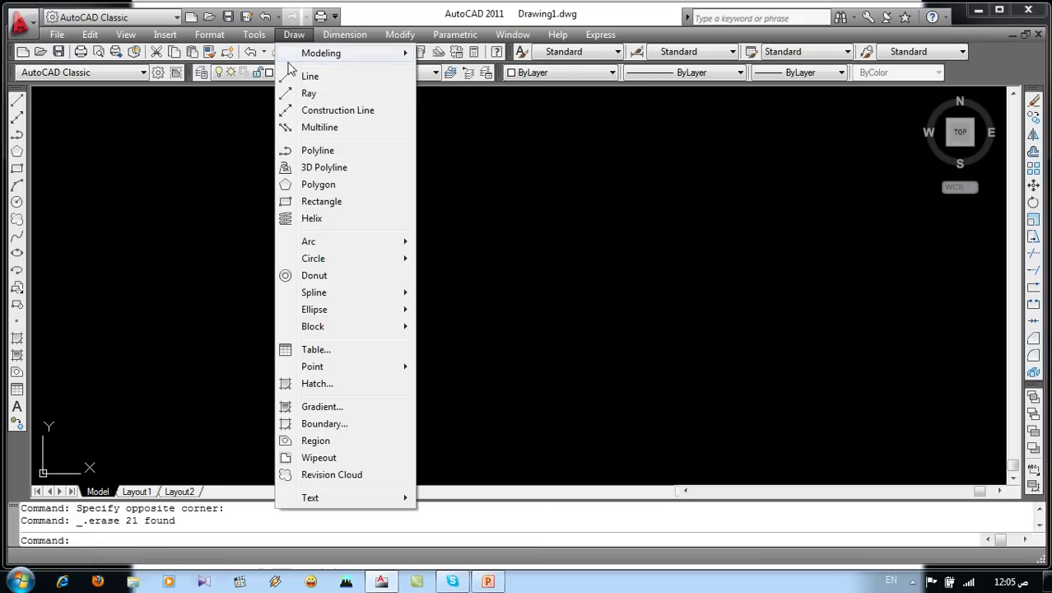
mouse_move(313, 259)
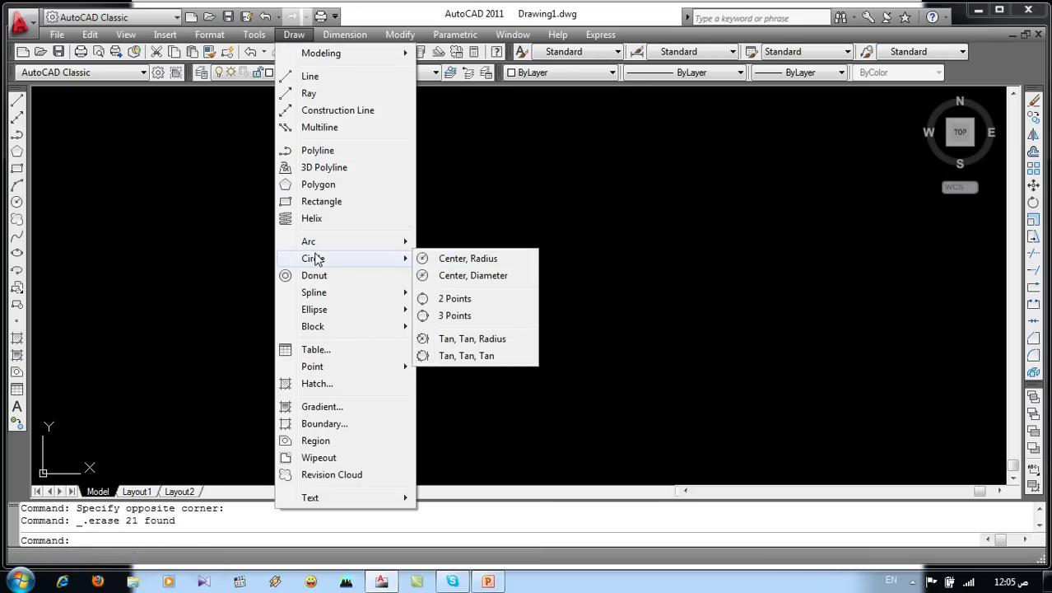
key("Escape")
key("Escape")
left_click(181, 239)
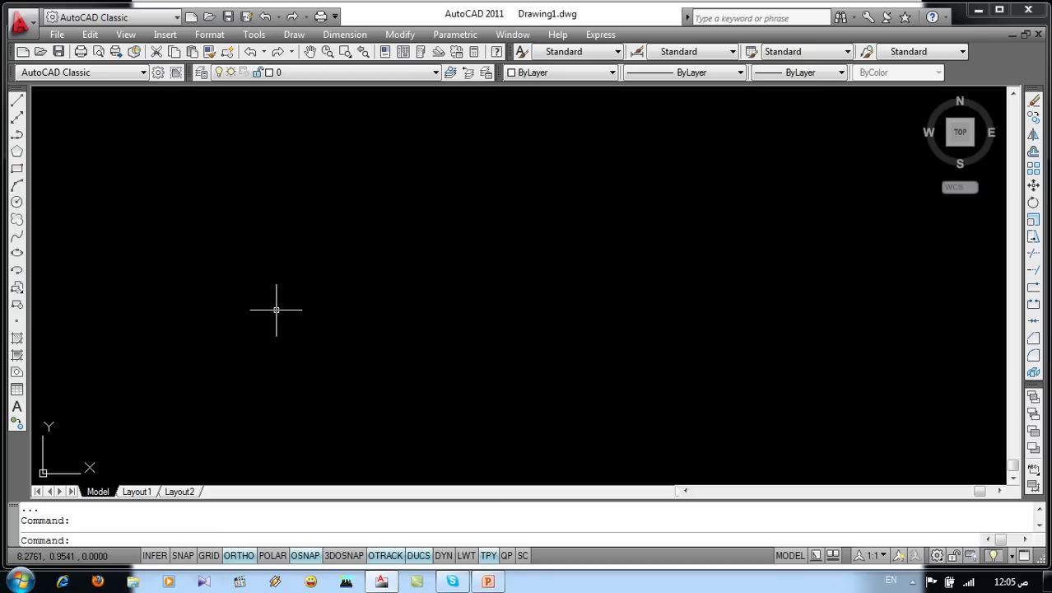
type("c")
key("Return")
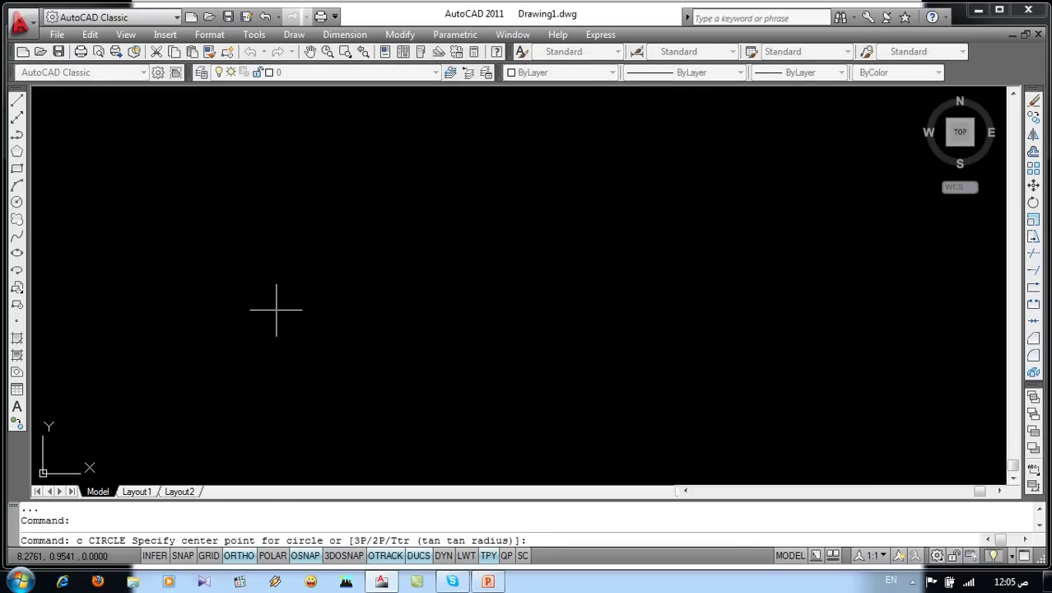
key("Escape")
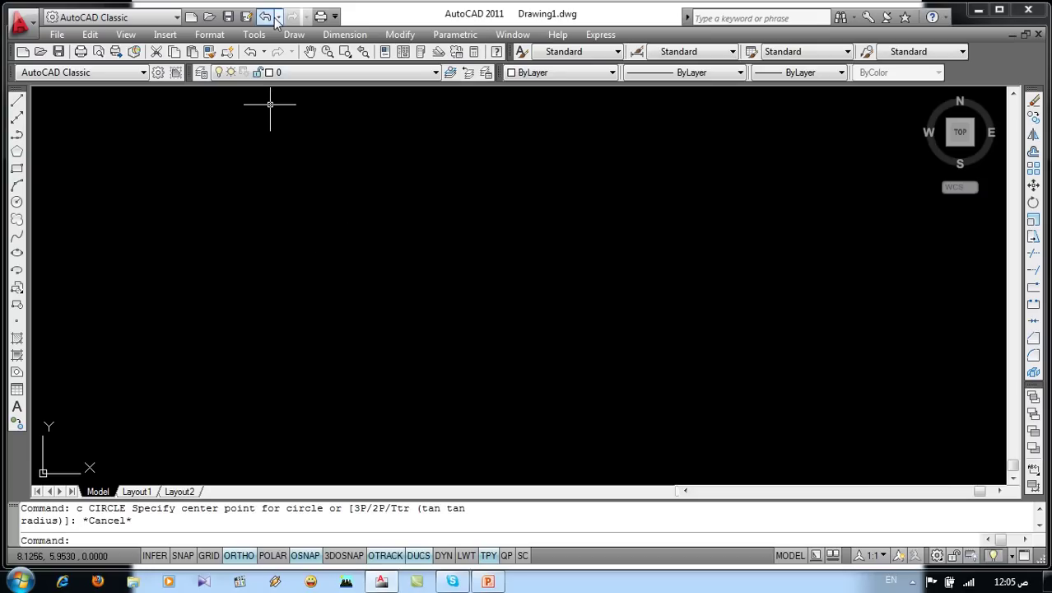
left_click(293, 34)
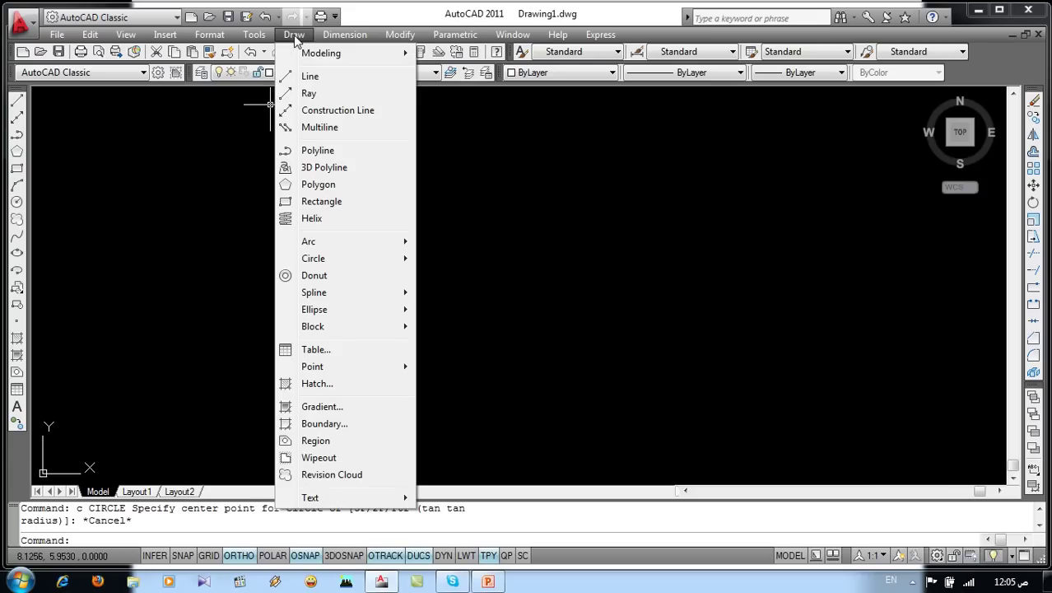
mouse_move(313, 258)
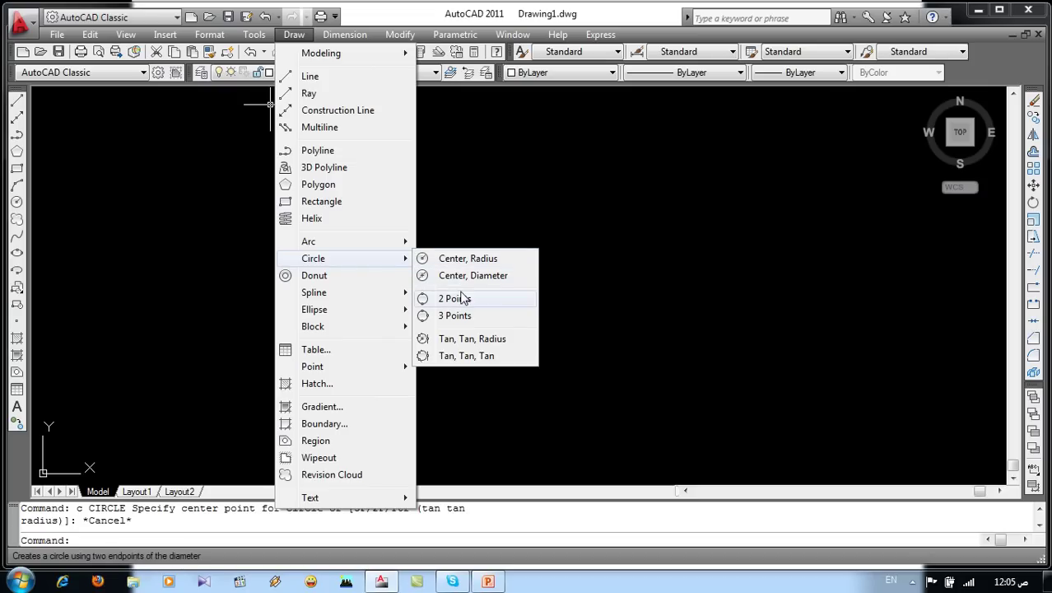
- Draw a circle of radius 2 using Center, Radius
left_click(467, 358)
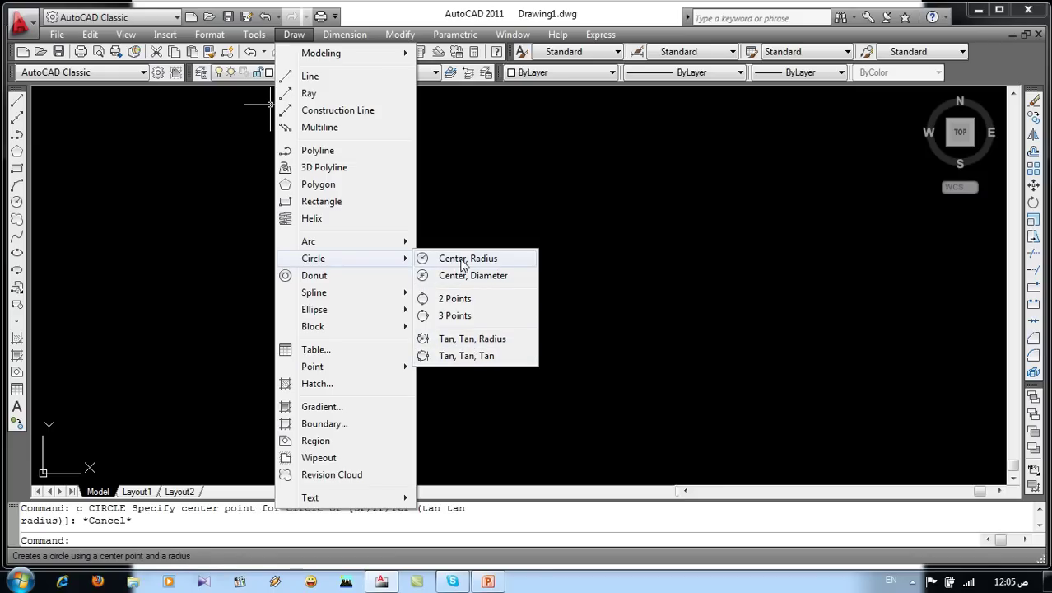
left_click(464, 259)
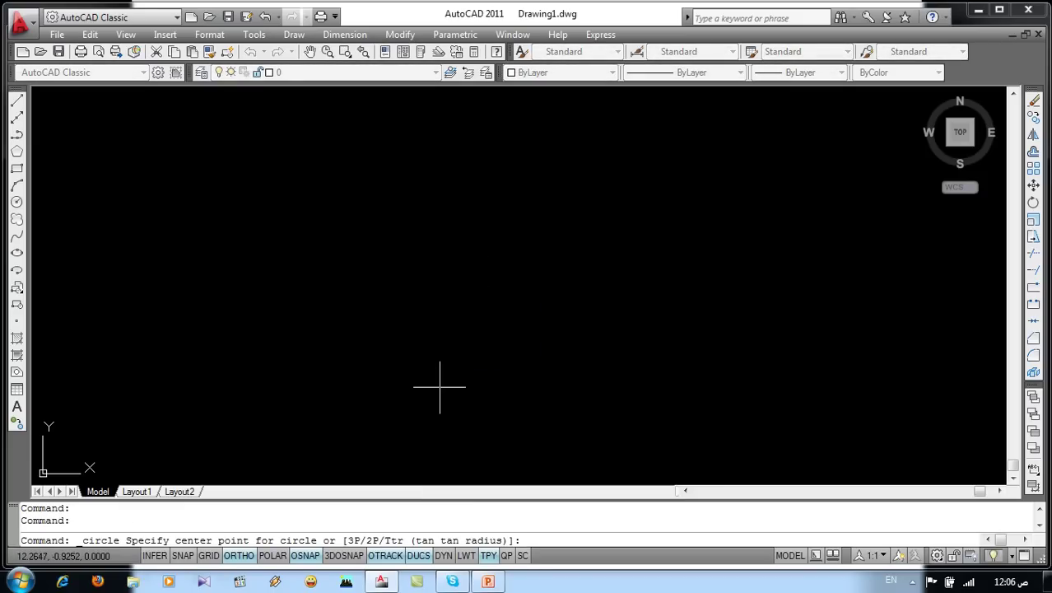
left_click(285, 334)
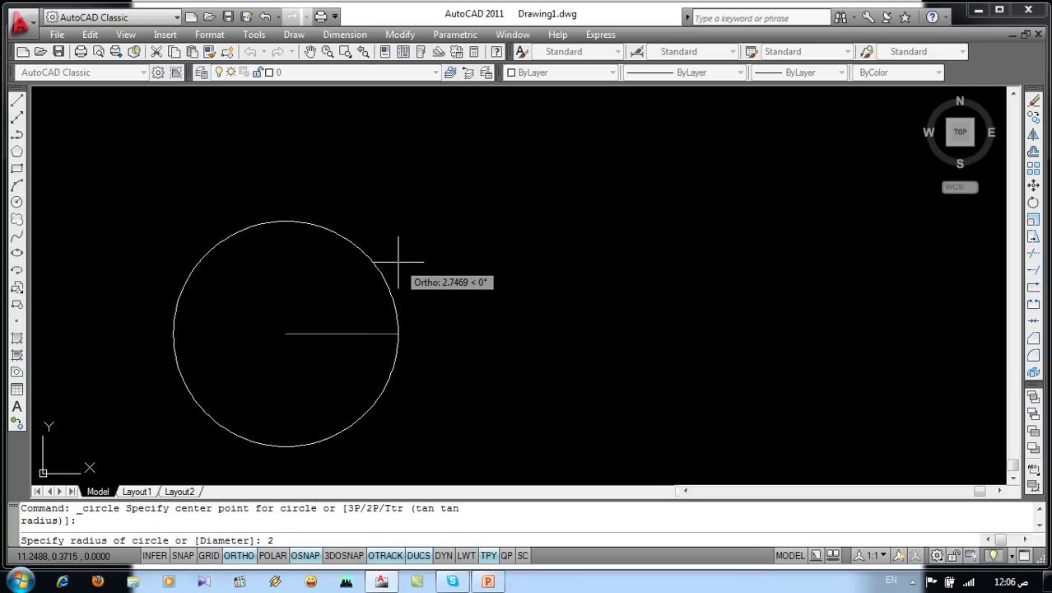
key("Return")
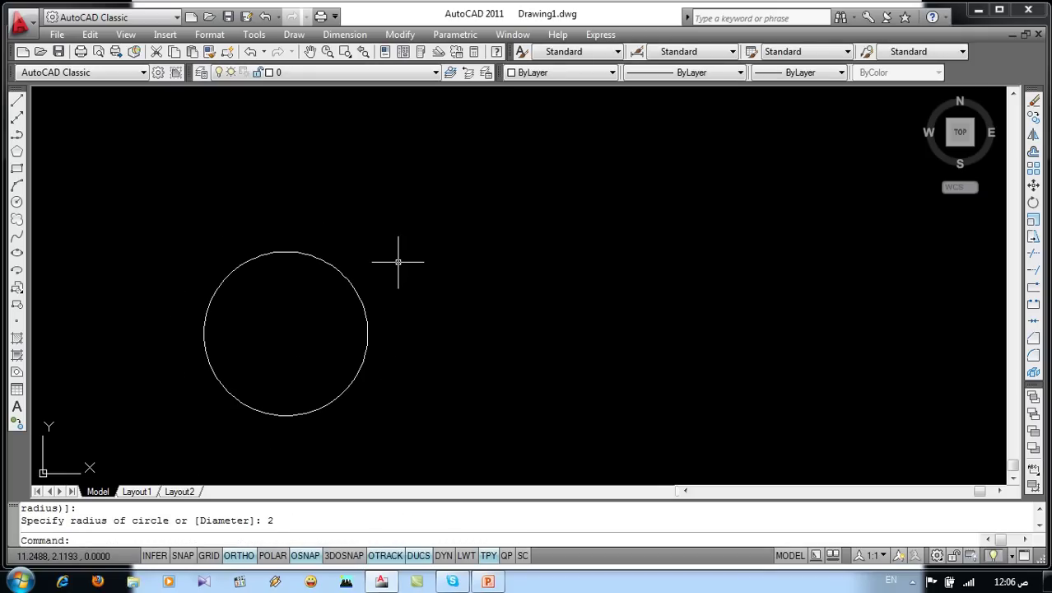
- Draw a circle of diameter 3 to its right using Center, Diameter
left_click(294, 35)
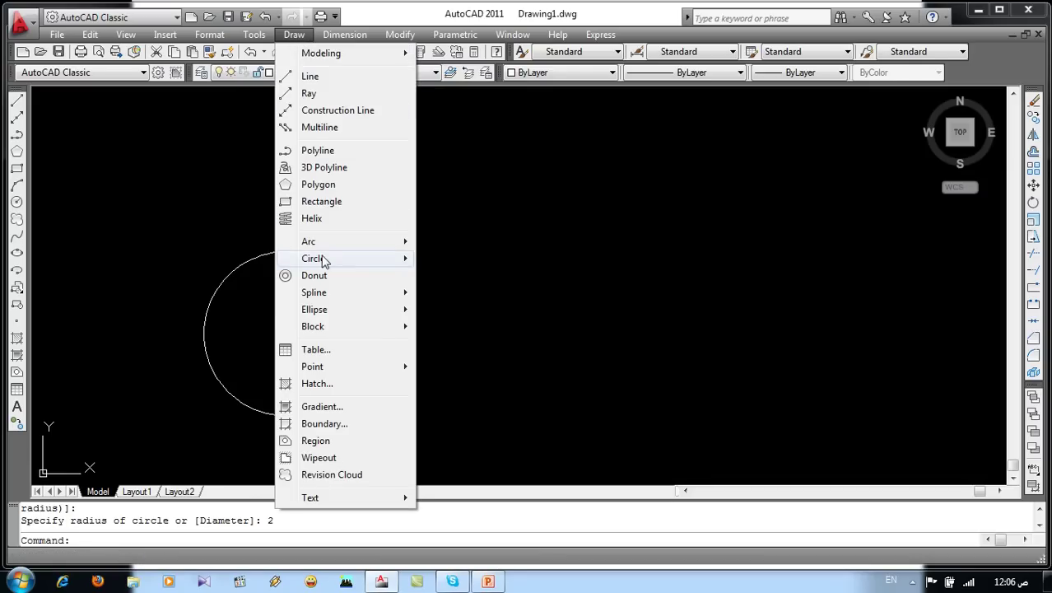
mouse_move(313, 258)
left_click(467, 277)
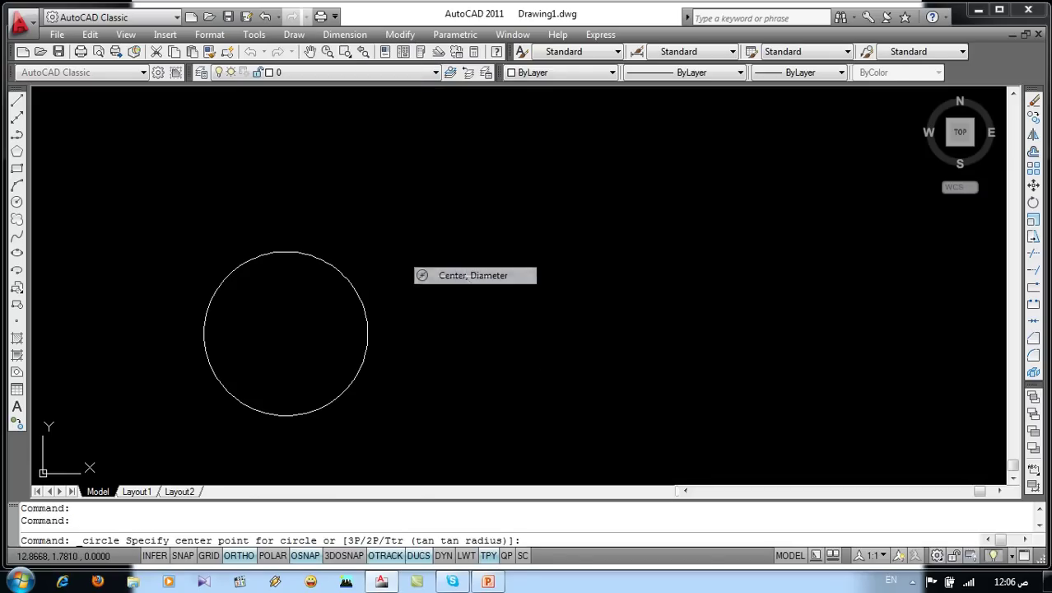
left_click(579, 282)
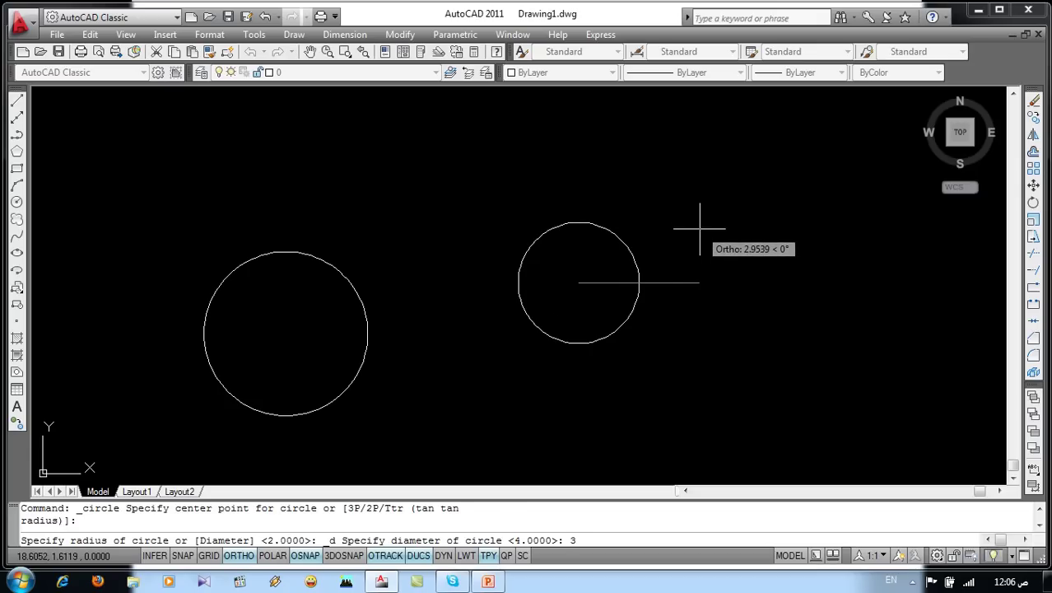
key("Return")
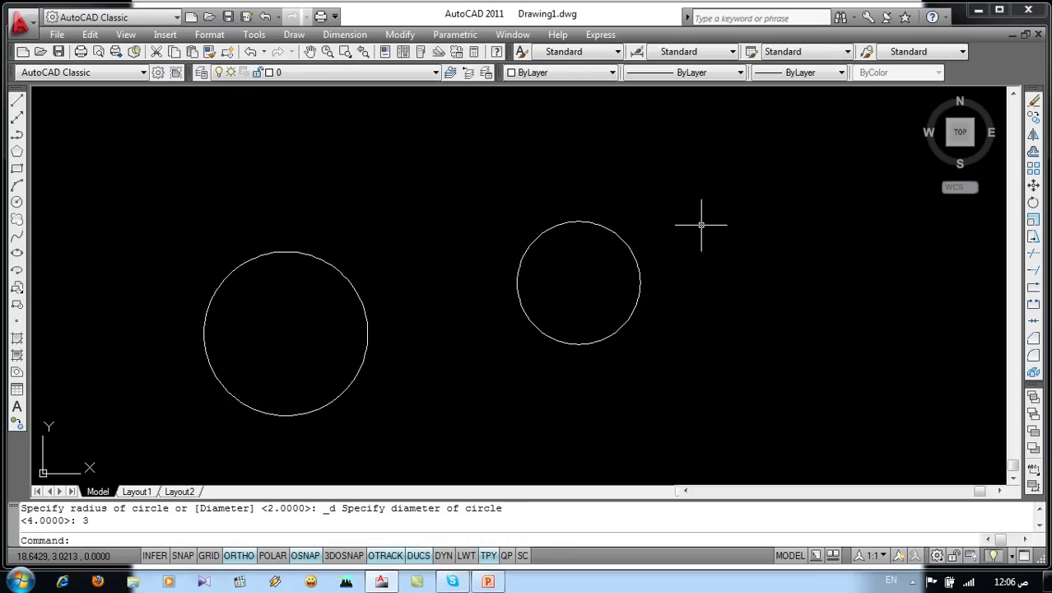
type("l")
key("Return")
- With Ortho off, draw three separate slanted lines right of the circles
left_click(860, 160)
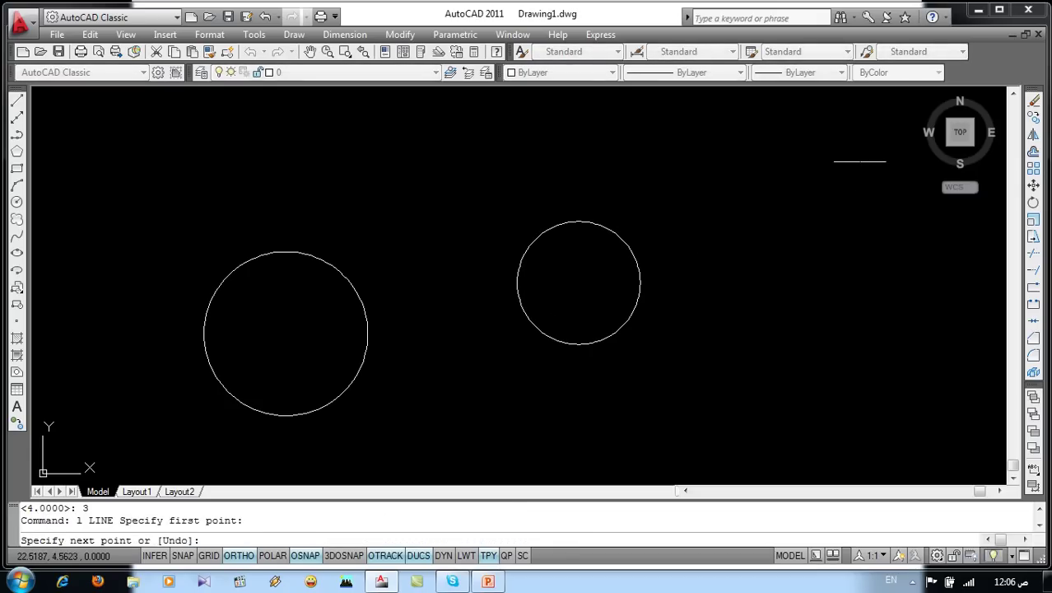
key("F8")
left_click(804, 247)
key("Return")
key("Return")
left_click(639, 140)
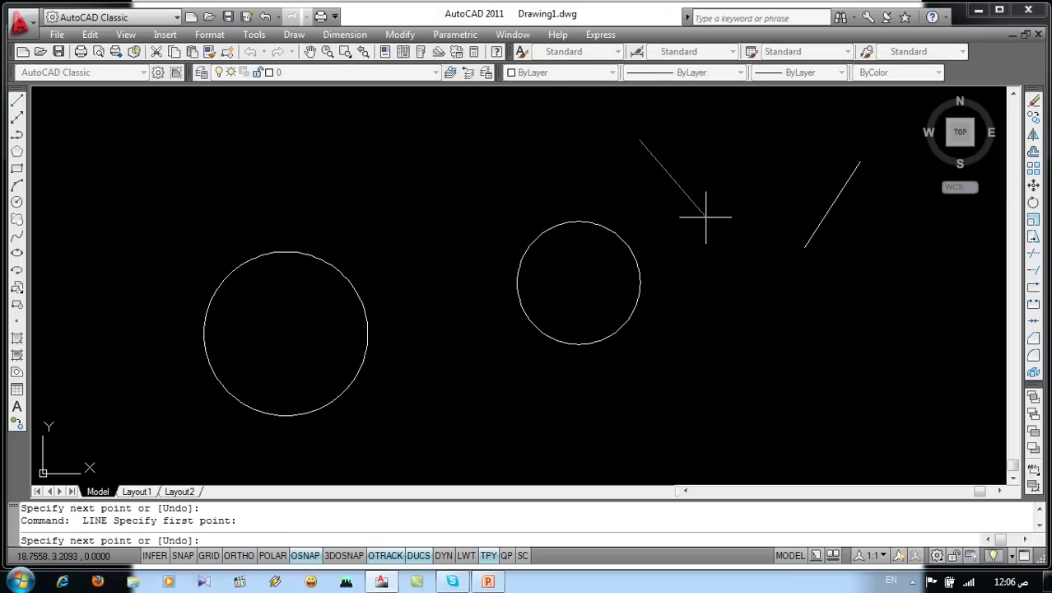
left_click(706, 217)
key("Return")
key("Return")
left_click(746, 302)
left_click(674, 397)
key("Return")
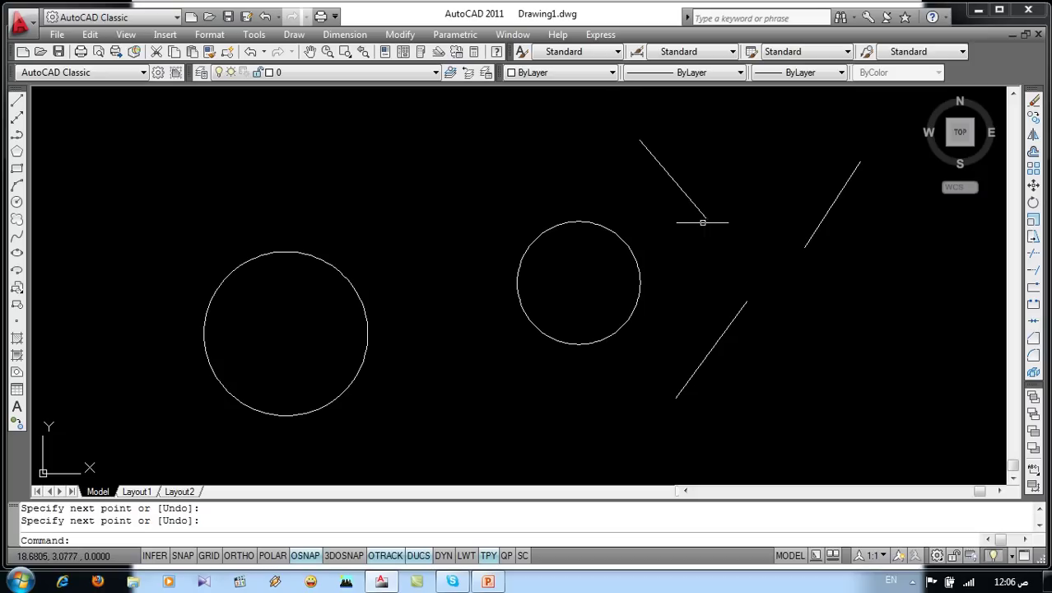
- Draw a trial 2-point circle between the upper line ends, then erase it
left_click(294, 33)
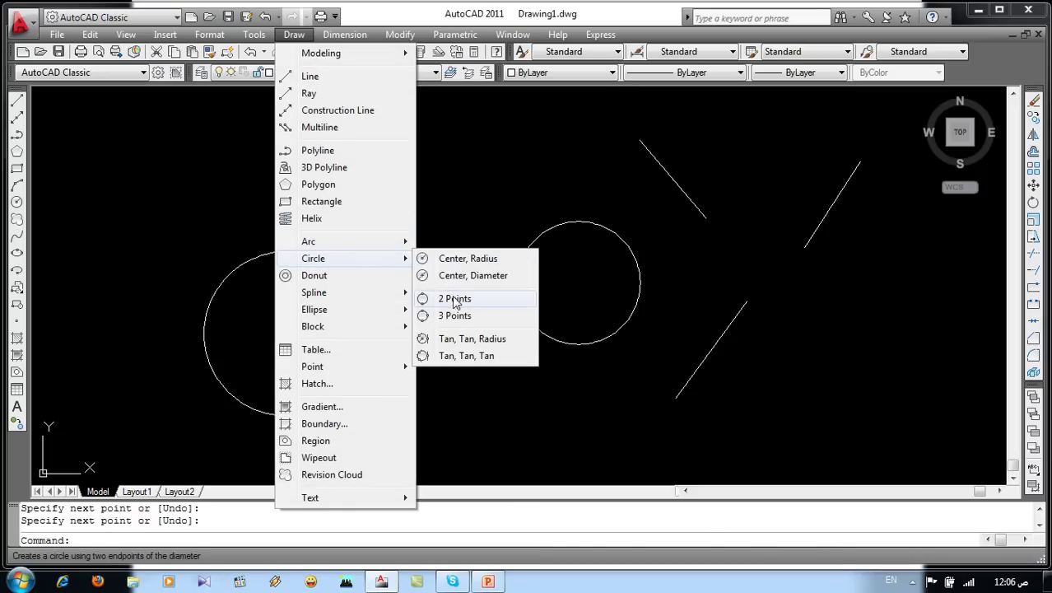
mouse_move(313, 258)
left_click(457, 298)
left_click(705, 219)
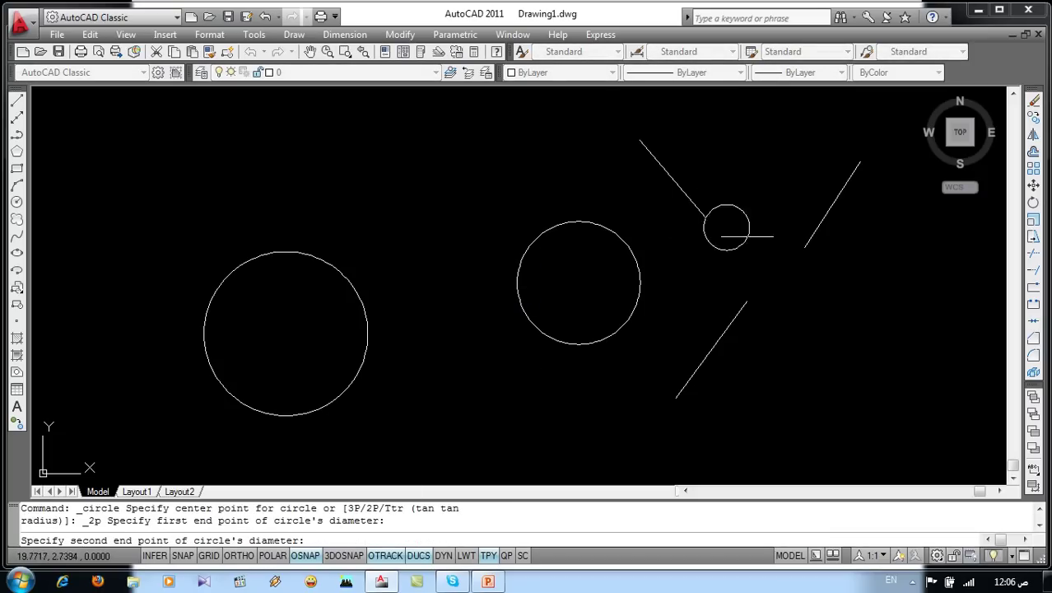
left_click(805, 244)
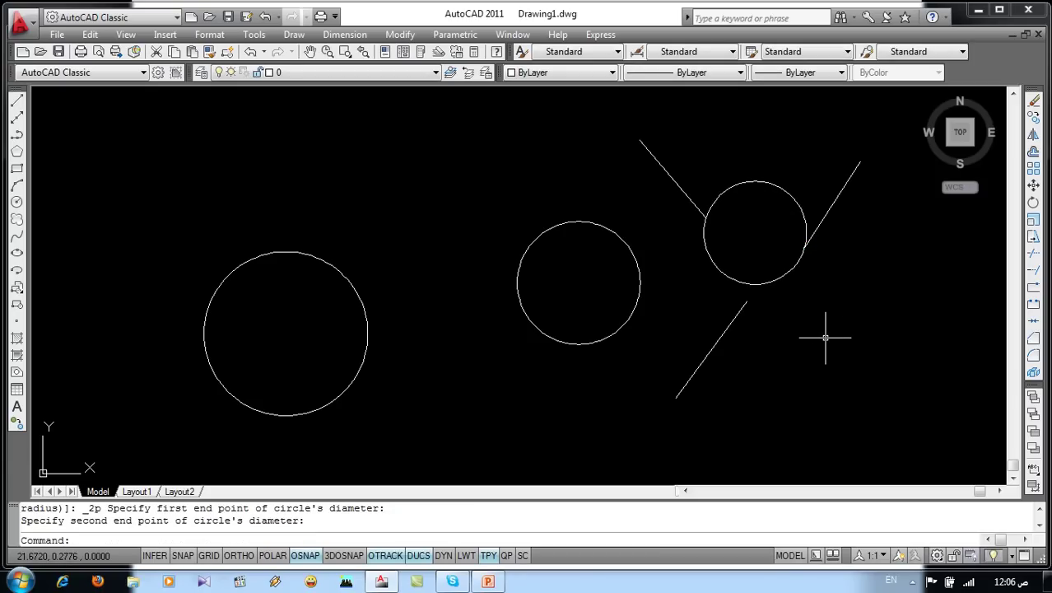
left_click(723, 260)
left_click(700, 285)
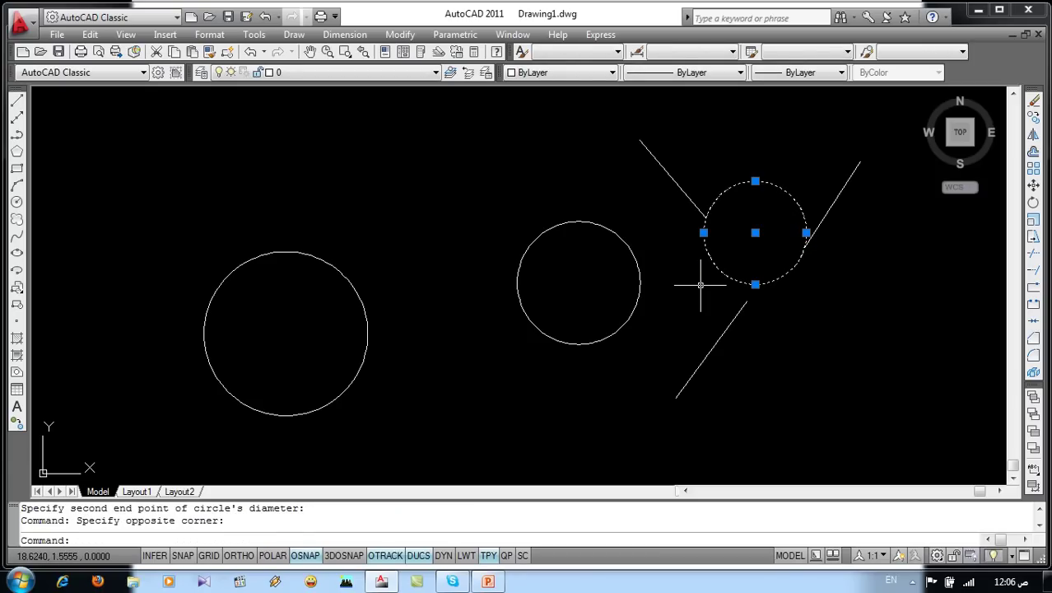
key("Delete")
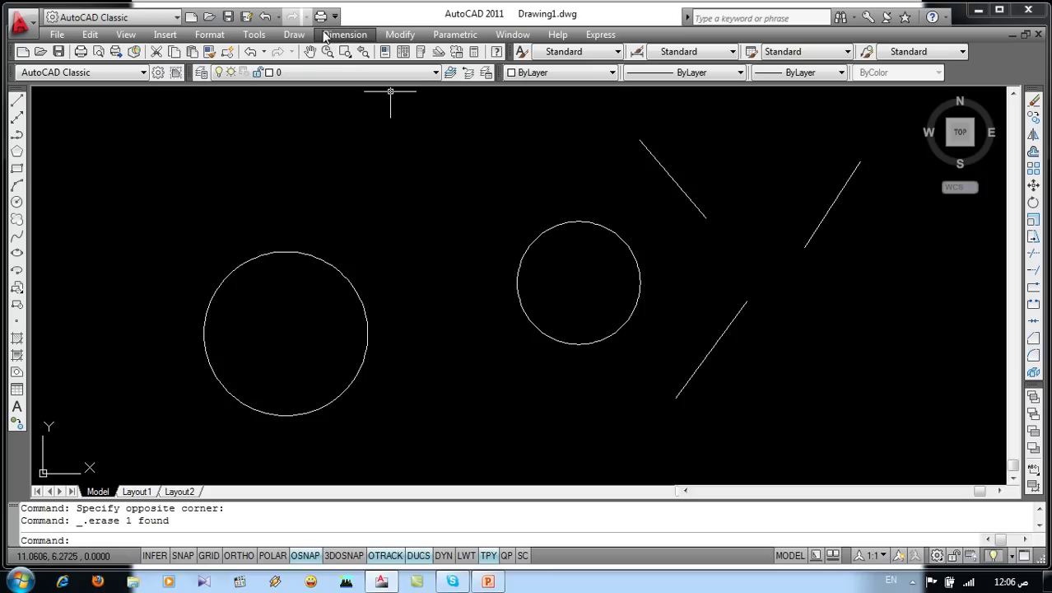
left_click(295, 35)
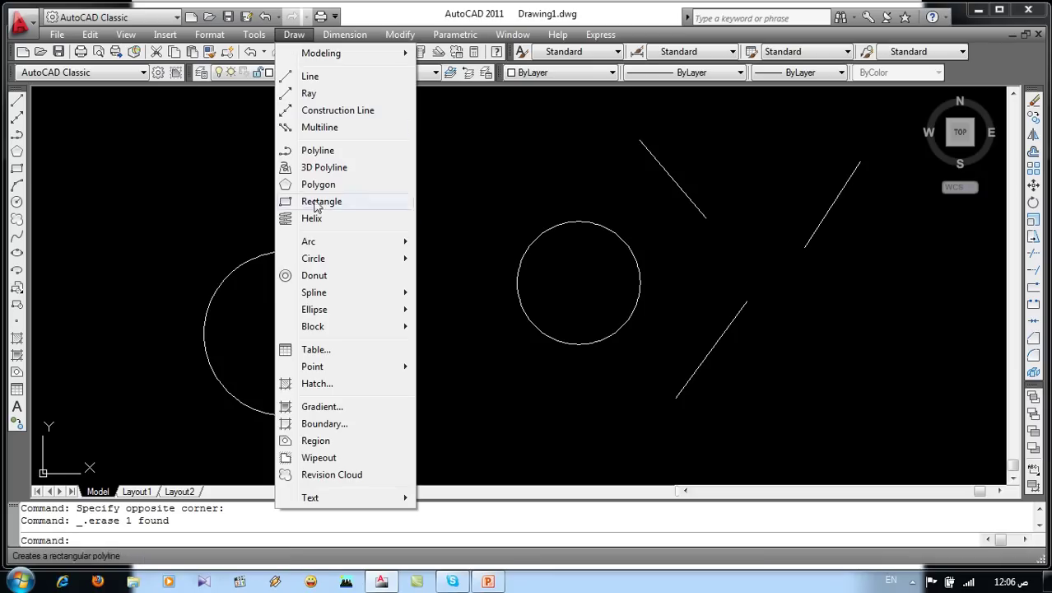
mouse_move(314, 258)
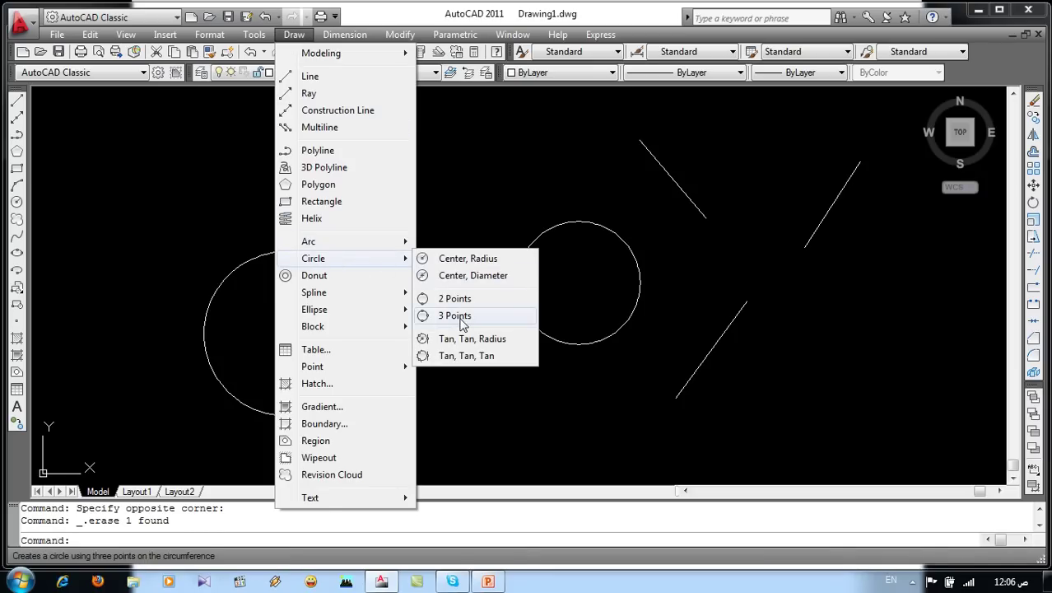
- Draw a 3-point circle on the line endpoints, then delete it
left_click(461, 315)
left_click(706, 218)
left_click(804, 245)
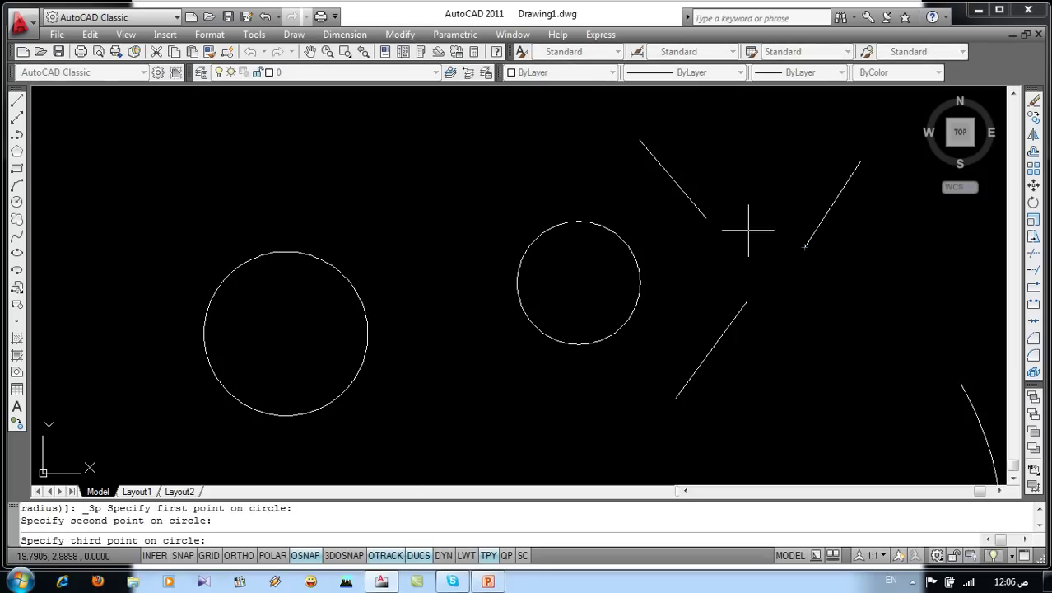
left_click(705, 218)
left_click(762, 229)
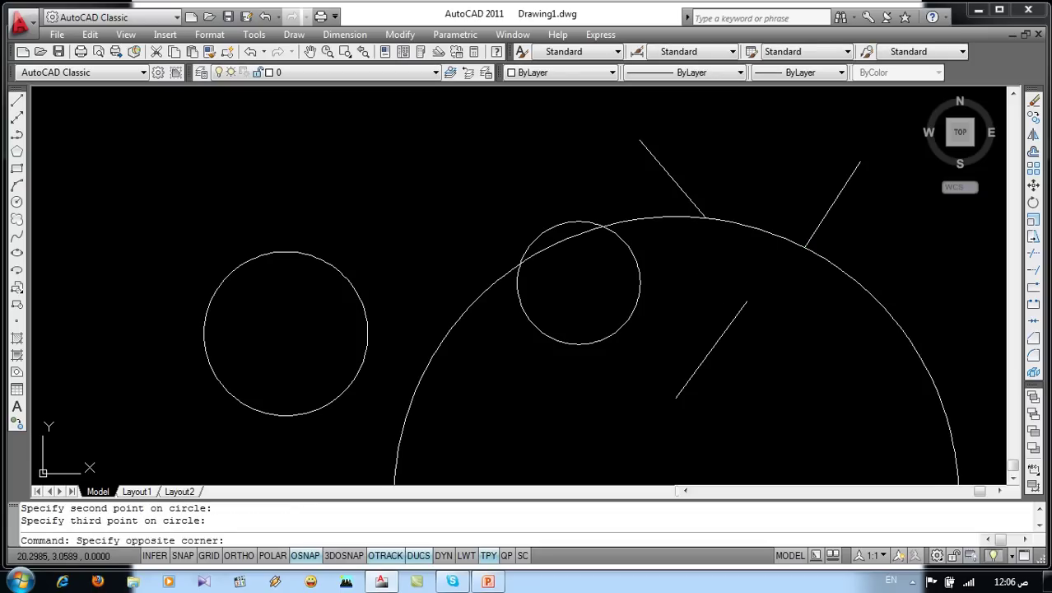
left_click(717, 270)
key("Delete")
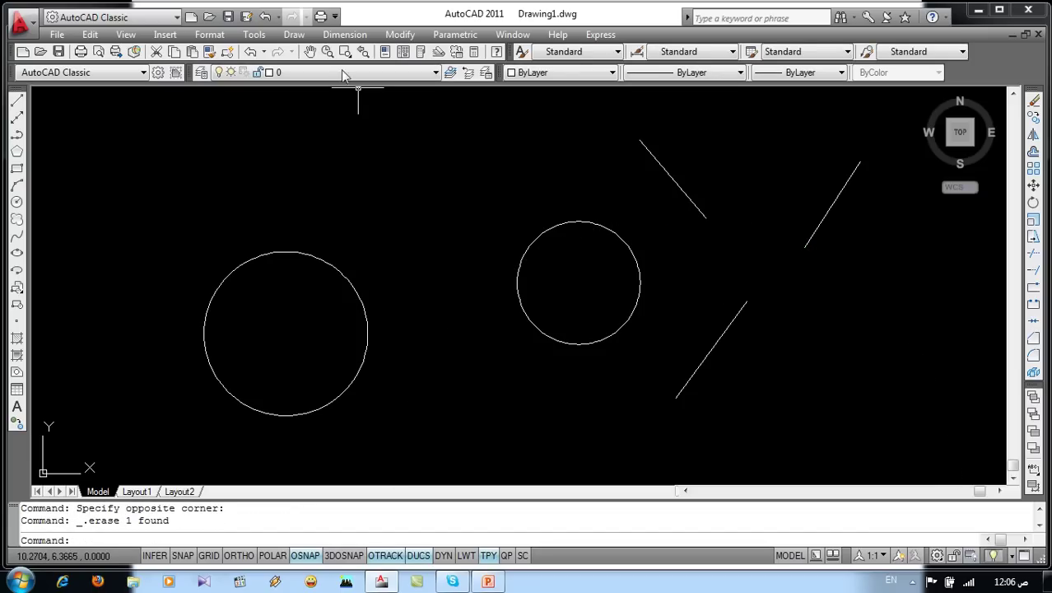
- Draw another 3-point circle through three line ends and delete it
left_click(294, 35)
mouse_move(313, 258)
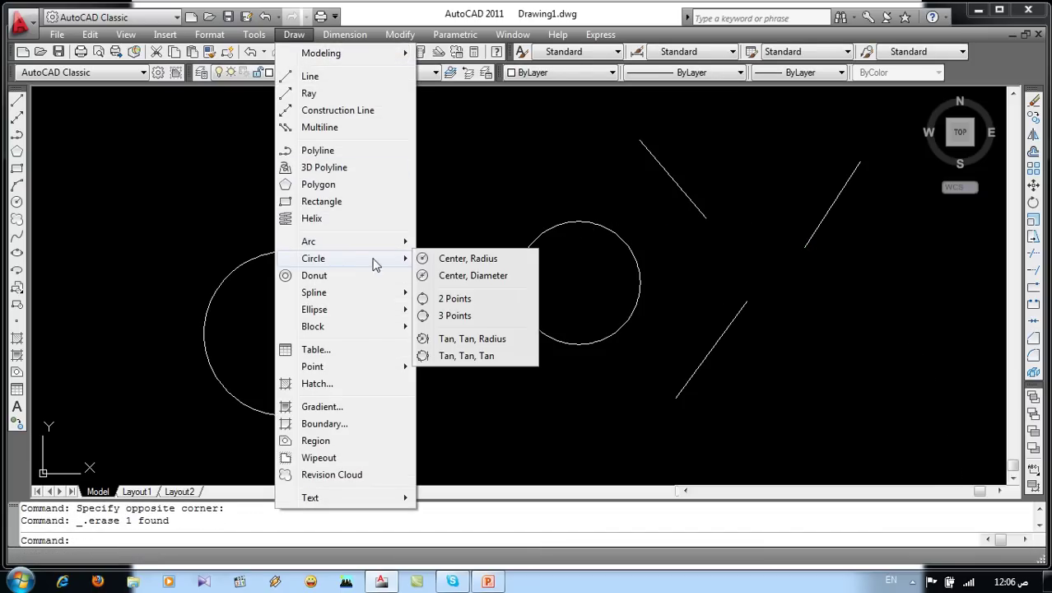
left_click(464, 318)
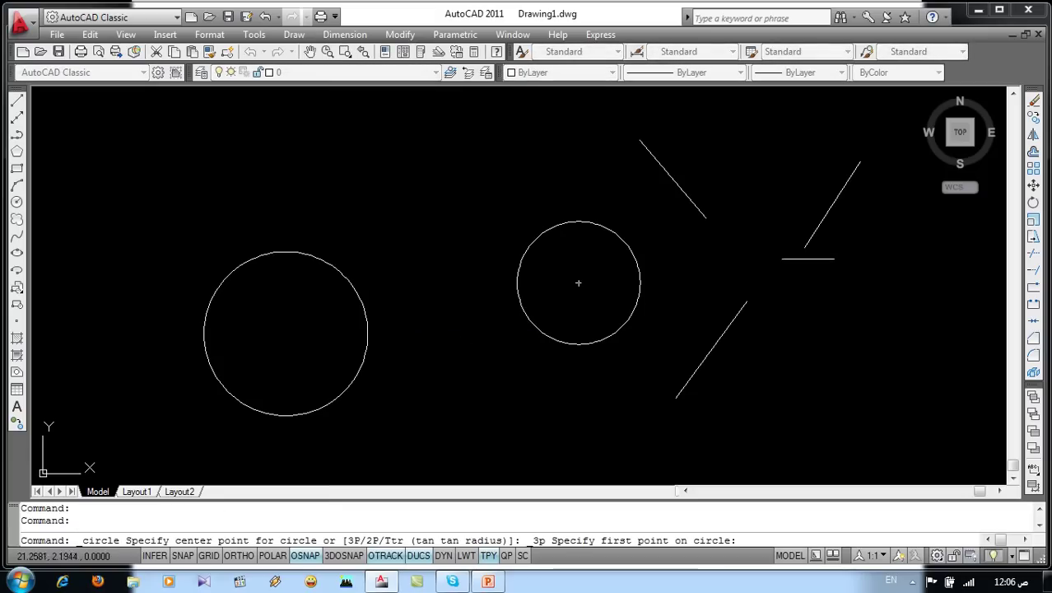
left_click(804, 245)
left_click(705, 217)
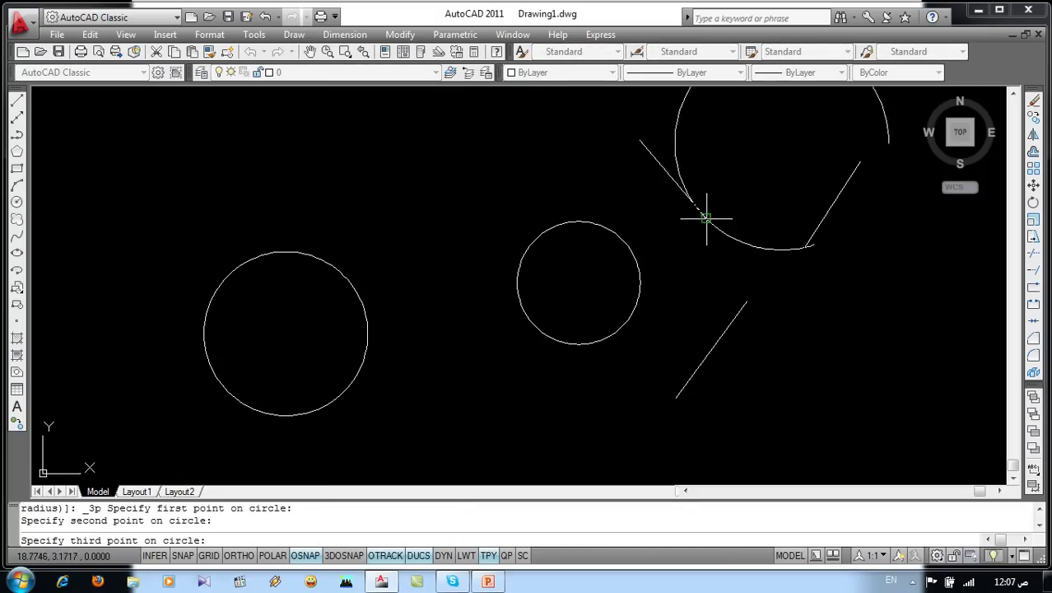
left_click(747, 302)
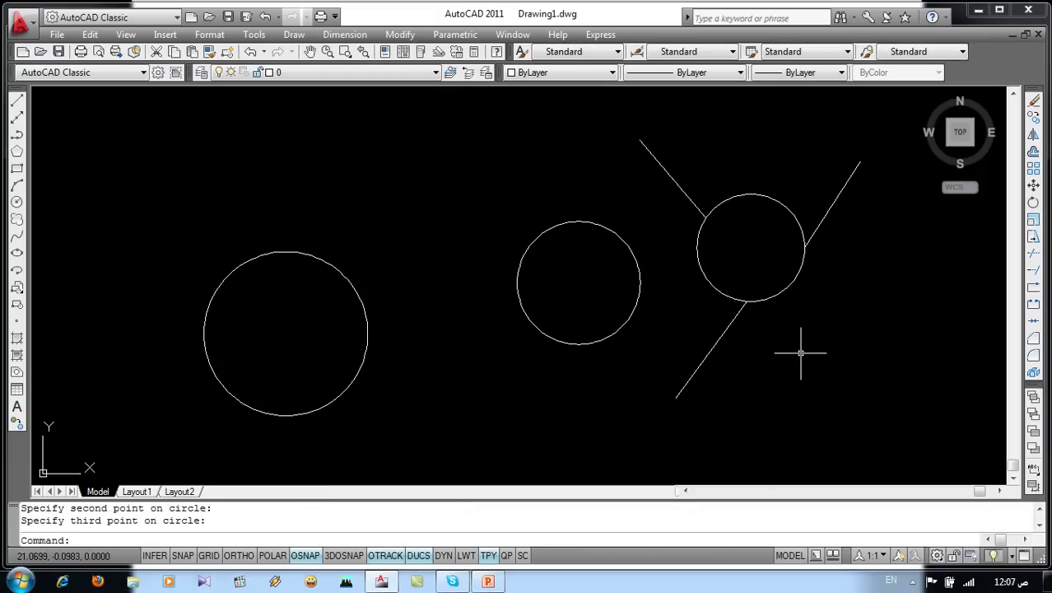
left_click(726, 294)
key("Delete")
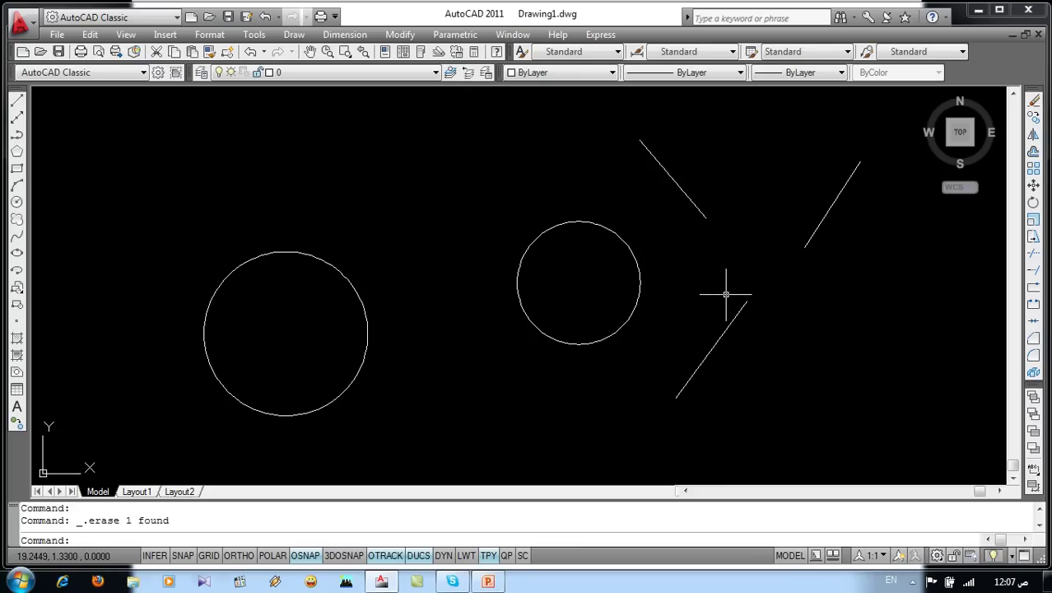
- Erase the three slanted lines with a selection window
left_click(857, 203)
left_click(683, 330)
key("Delete")
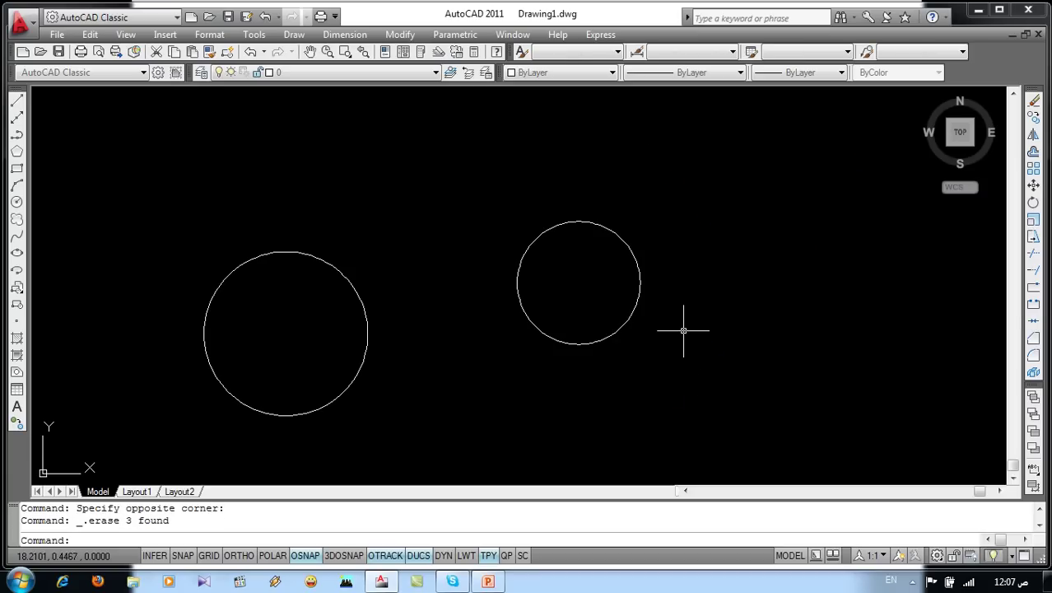
type("l")
key("Return")
- Draw a closed triangle above the circles and zoom in on it
left_click(339, 204)
left_click(498, 200)
left_click(413, 103)
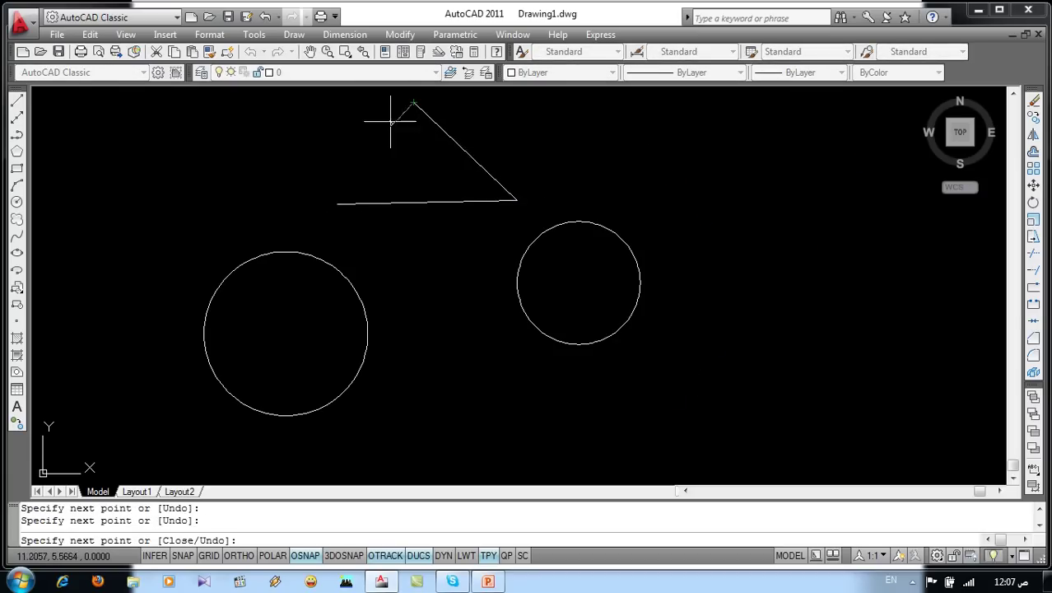
left_click(337, 203)
key("Return")
middle_click_drag(391, 168, 366, 221)
scroll(366, 214, "up", 2)
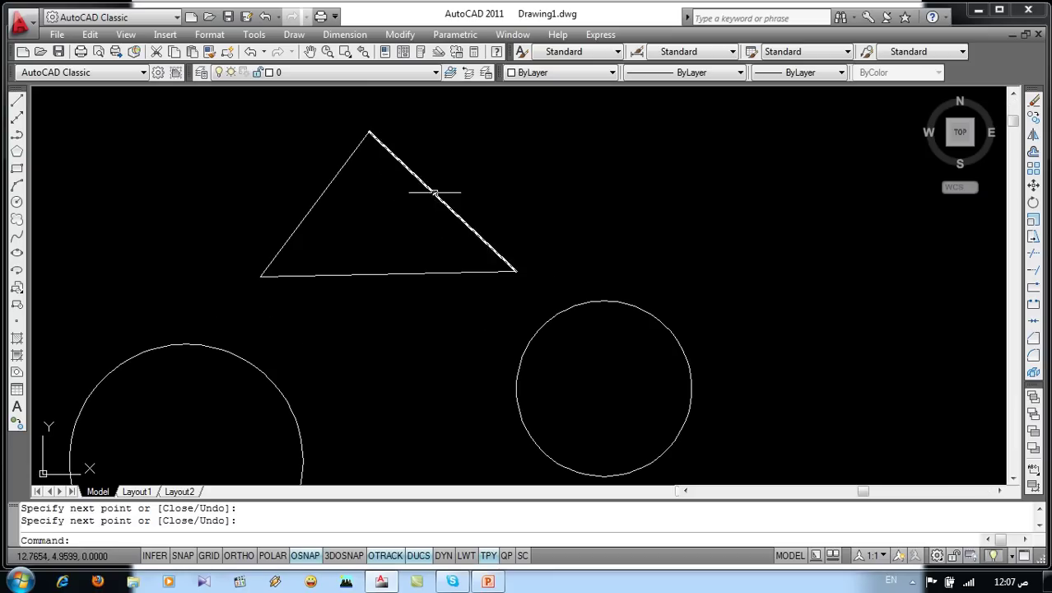
- Inscribe a Tan, Tan, Tan circle touching all three sides of the triangle
left_click(294, 34)
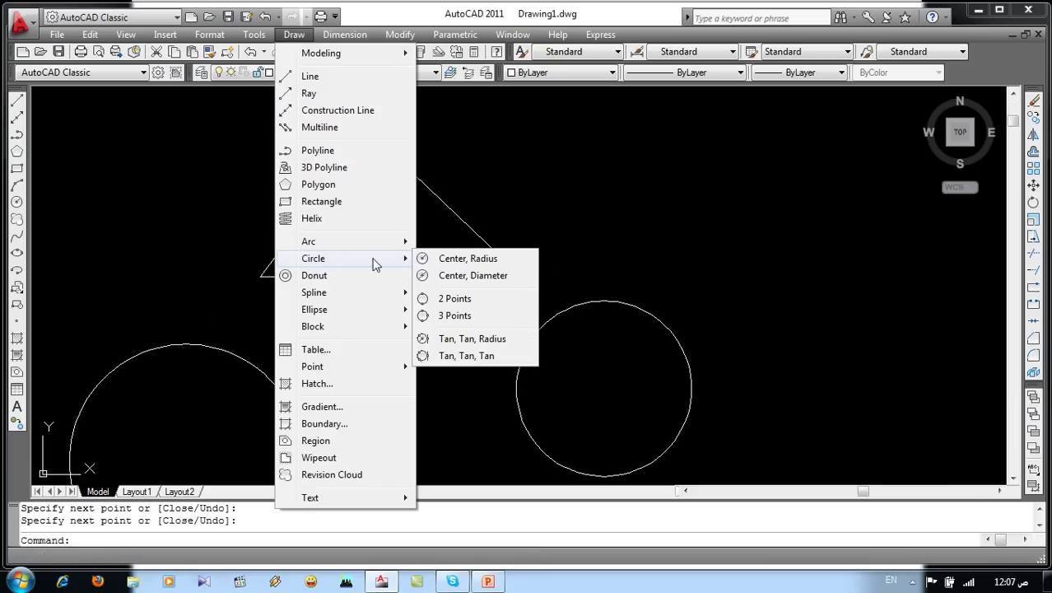
left_click(489, 358)
left_click(432, 193)
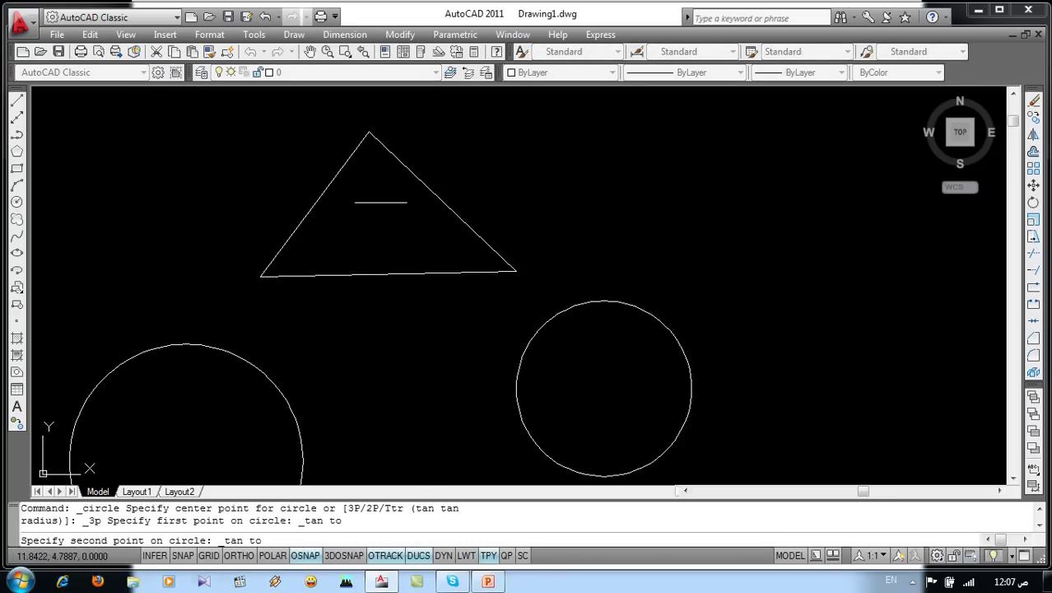
left_click(323, 195)
left_click(391, 273)
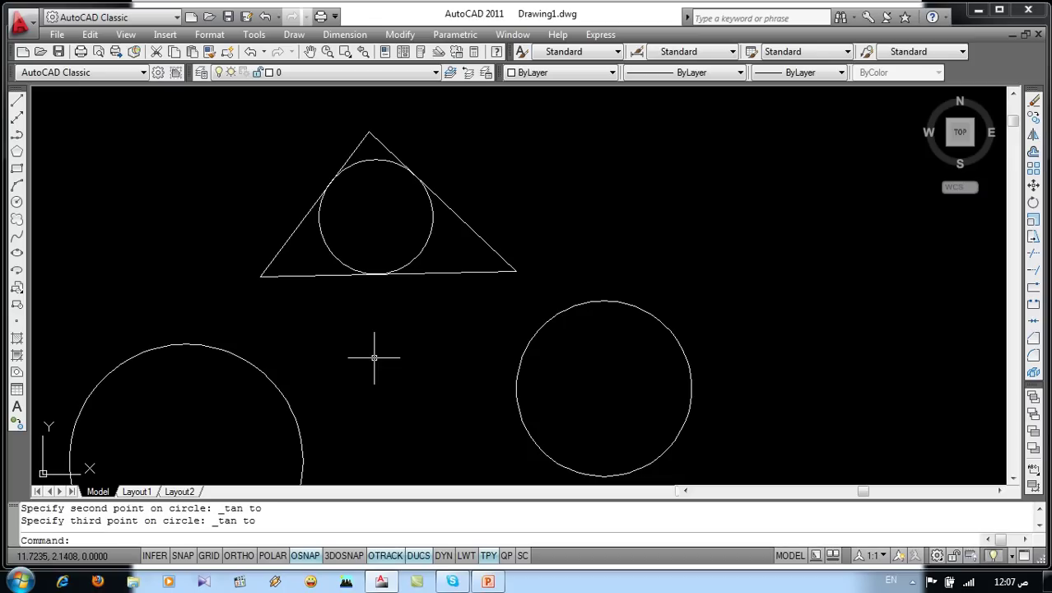
middle_click_drag(374, 357, 441, 289)
scroll(441, 289, "down", 2)
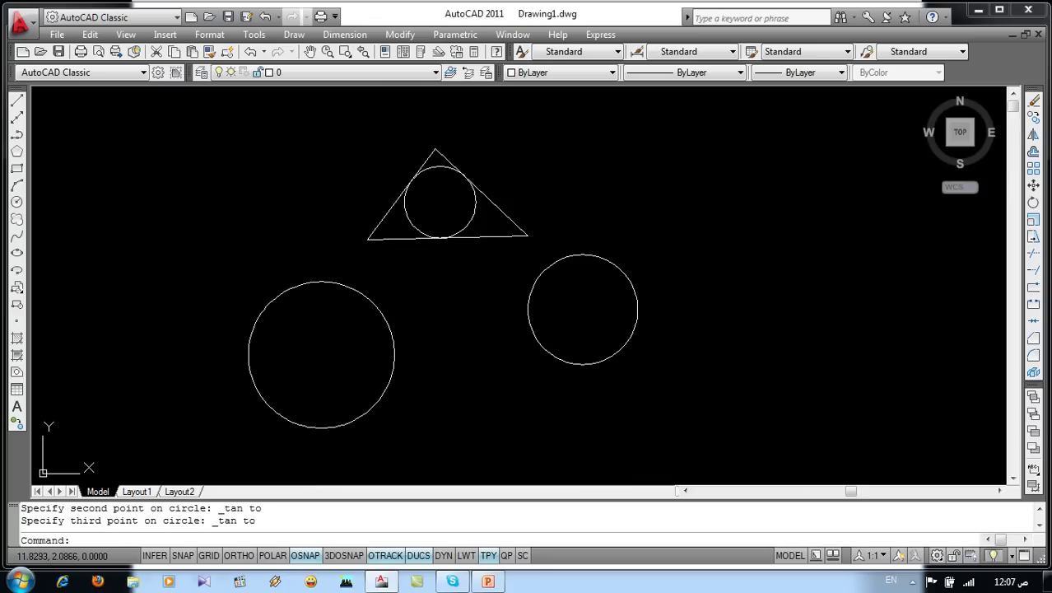
middle_click_drag(548, 358, 509, 354)
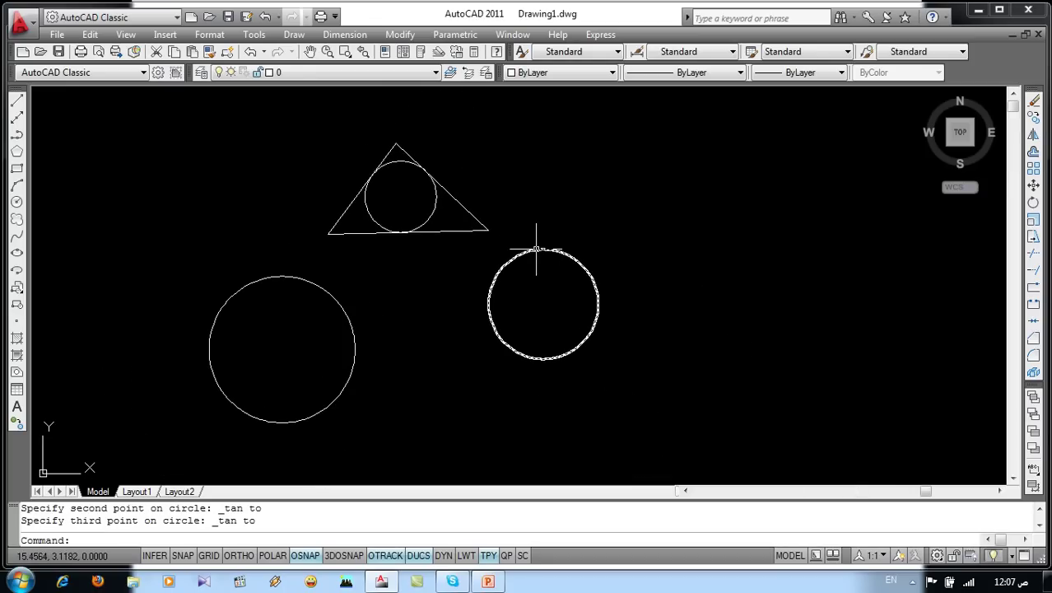
type("l")
key("Return")
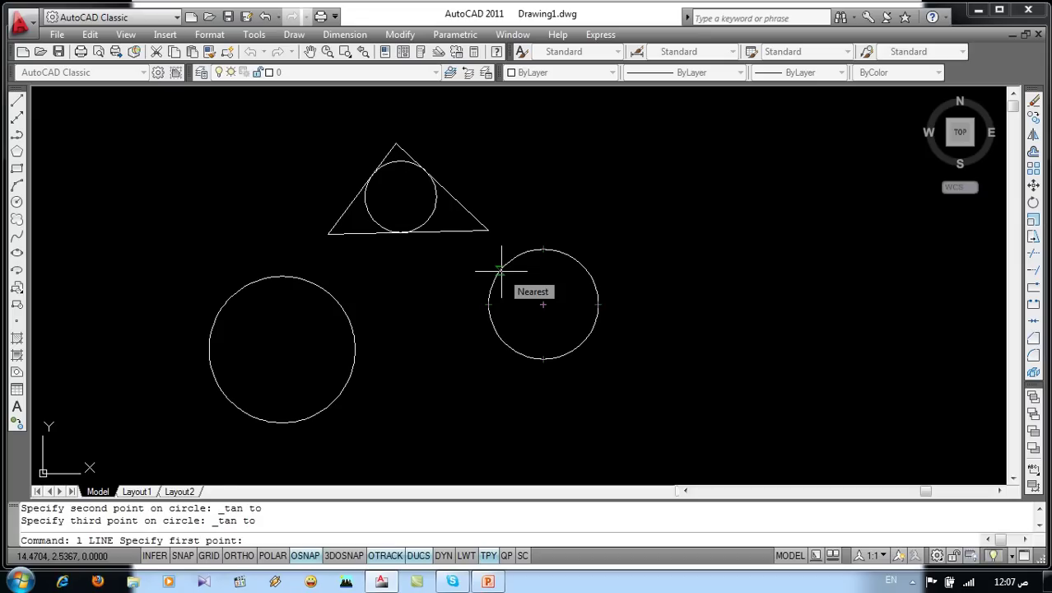
- Draw a diamond of lines through the right circle's four quadrant points
left_click(542, 248)
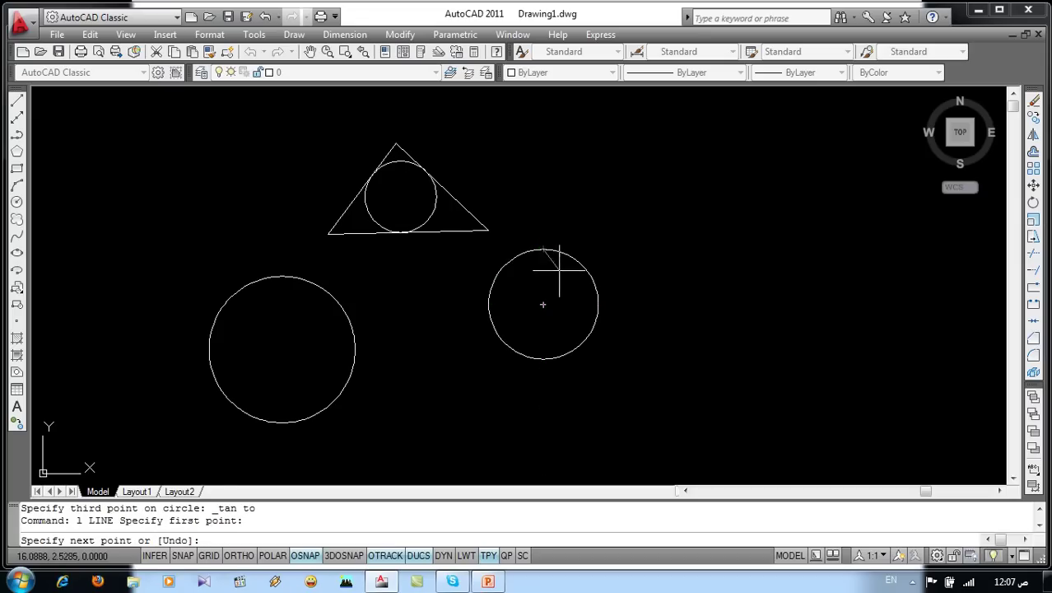
left_click(598, 305)
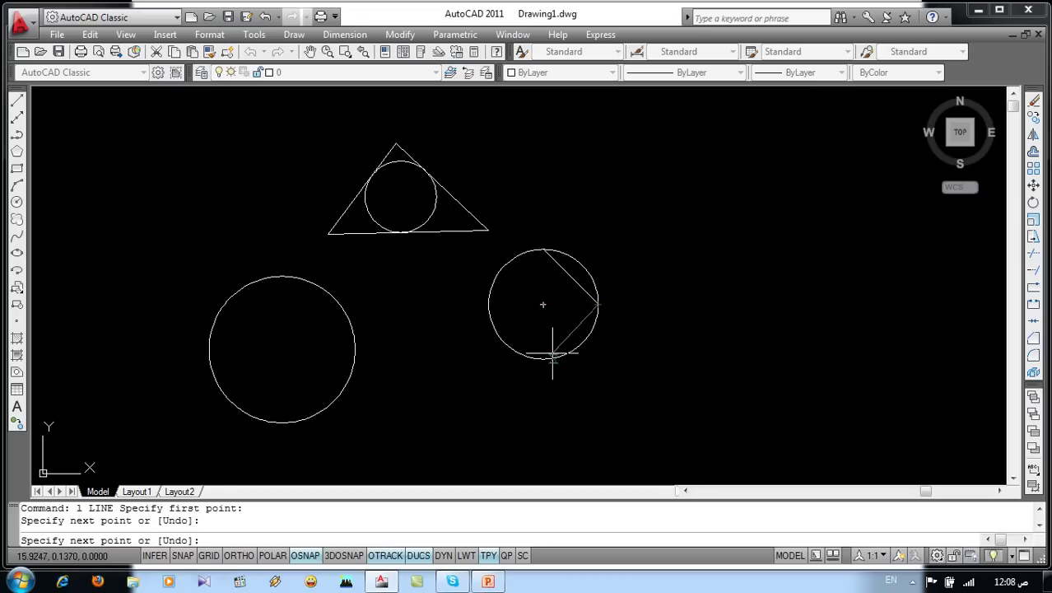
left_click(543, 359)
left_click(488, 305)
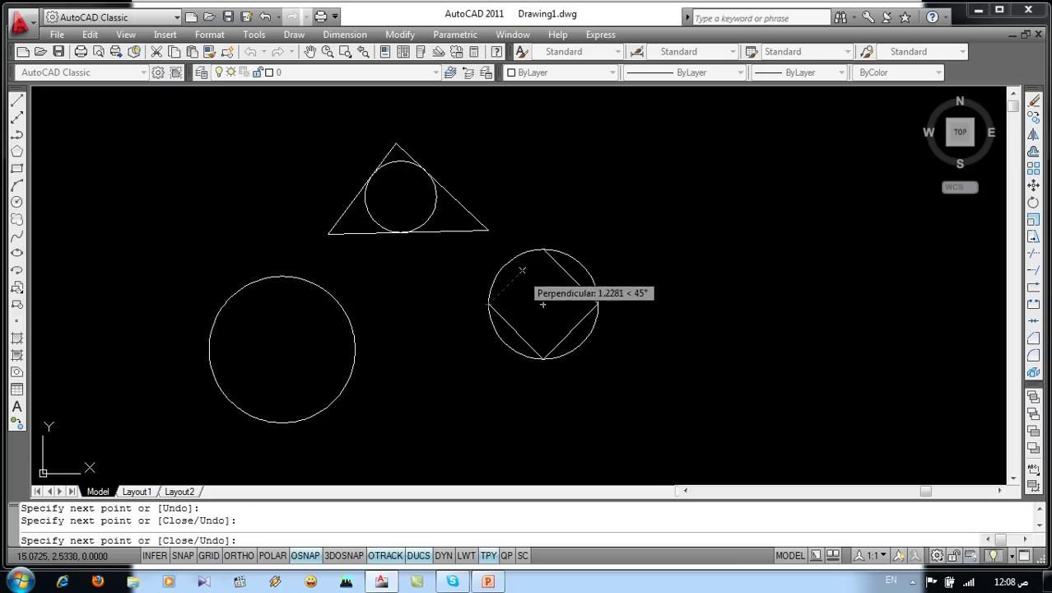
left_click(542, 247)
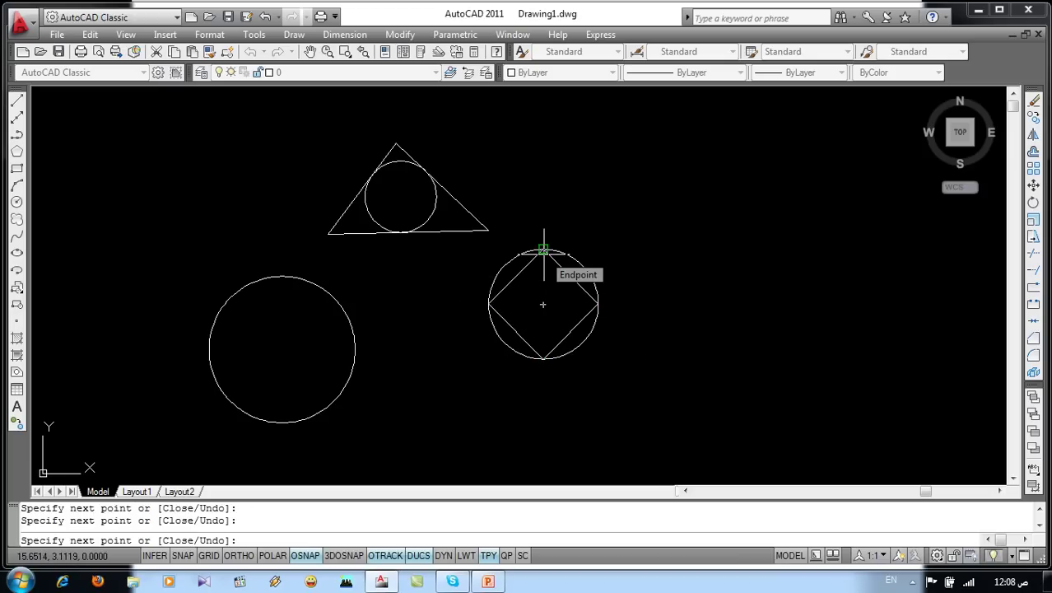
key("Escape")
- Erase the right circle, then cancel stray C and LINE commands
left_click(559, 254)
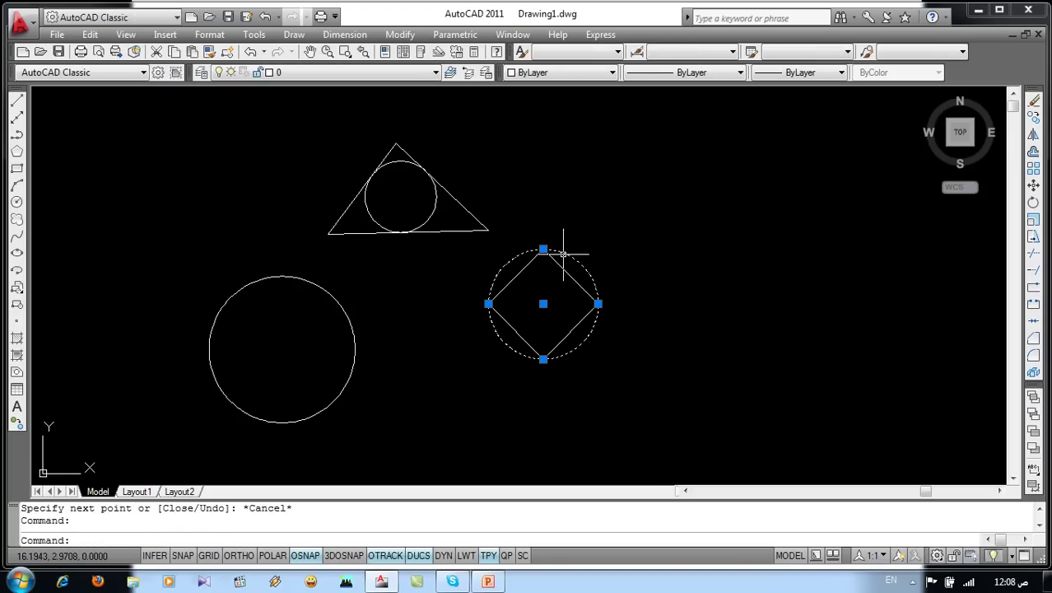
key("Delete")
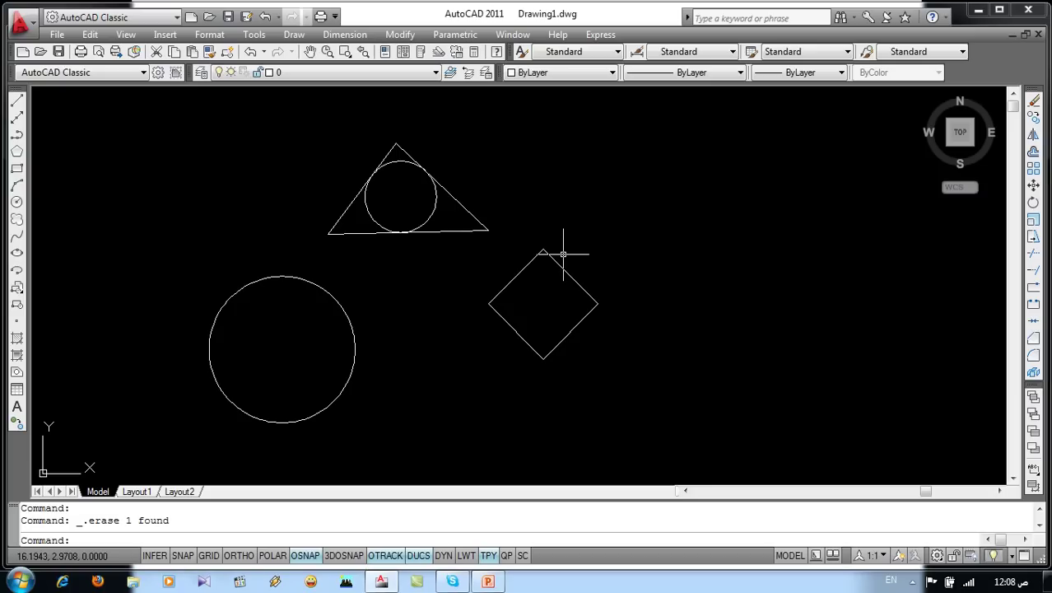
type("c")
key("Escape")
key("Escape")
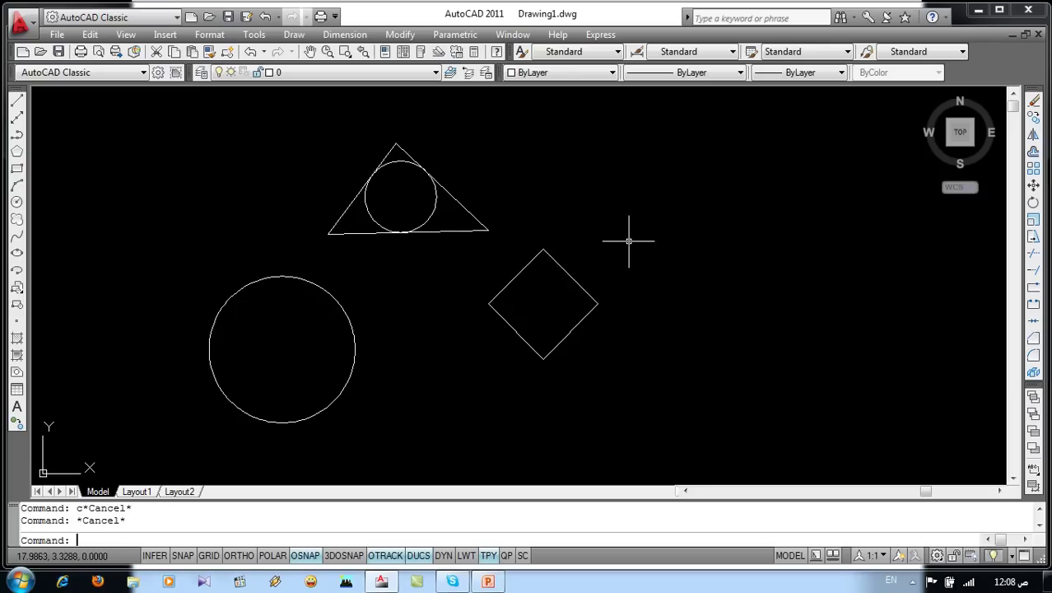
key("Return")
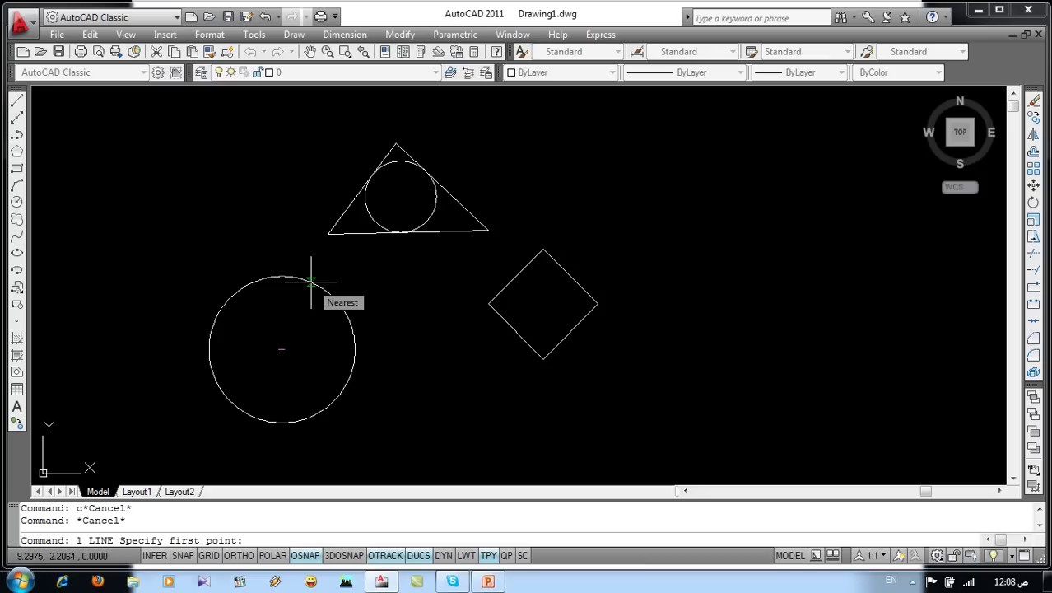
key("Escape")
key("Escape")
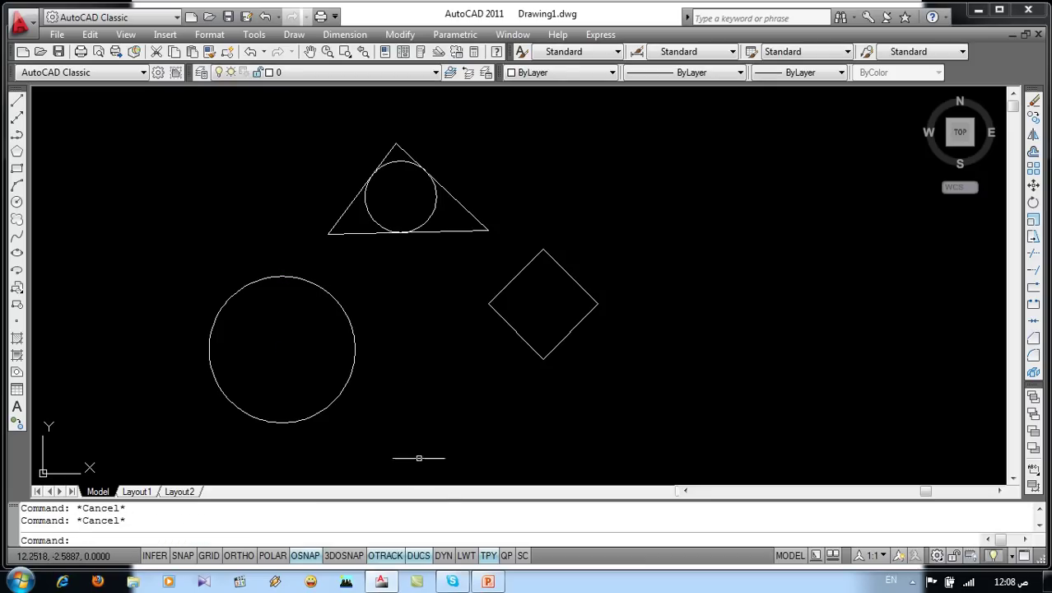
left_click(487, 582)
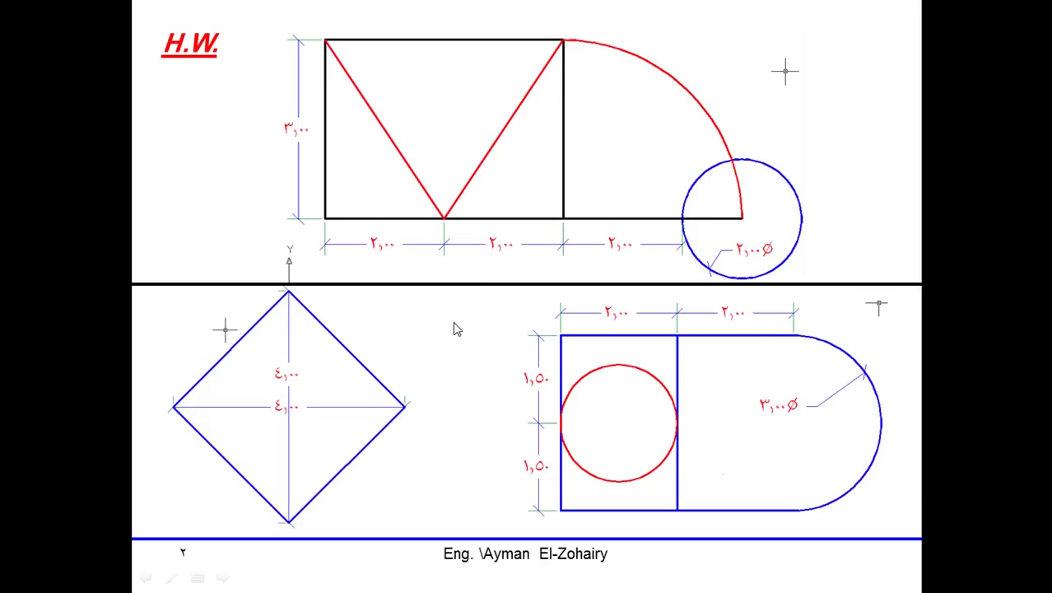
left_click(456, 329)
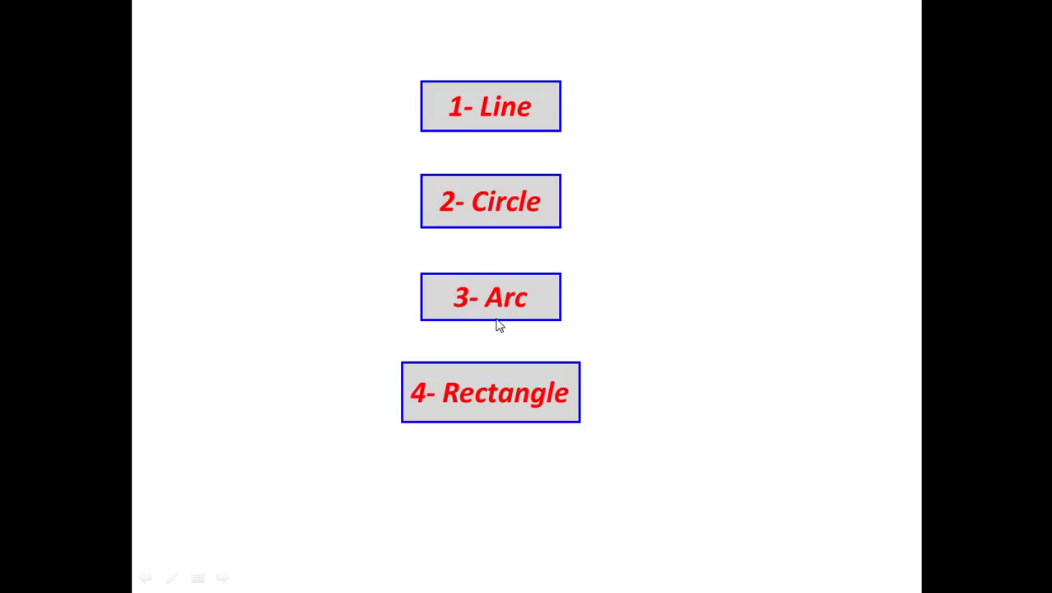
key("alt+Tab")
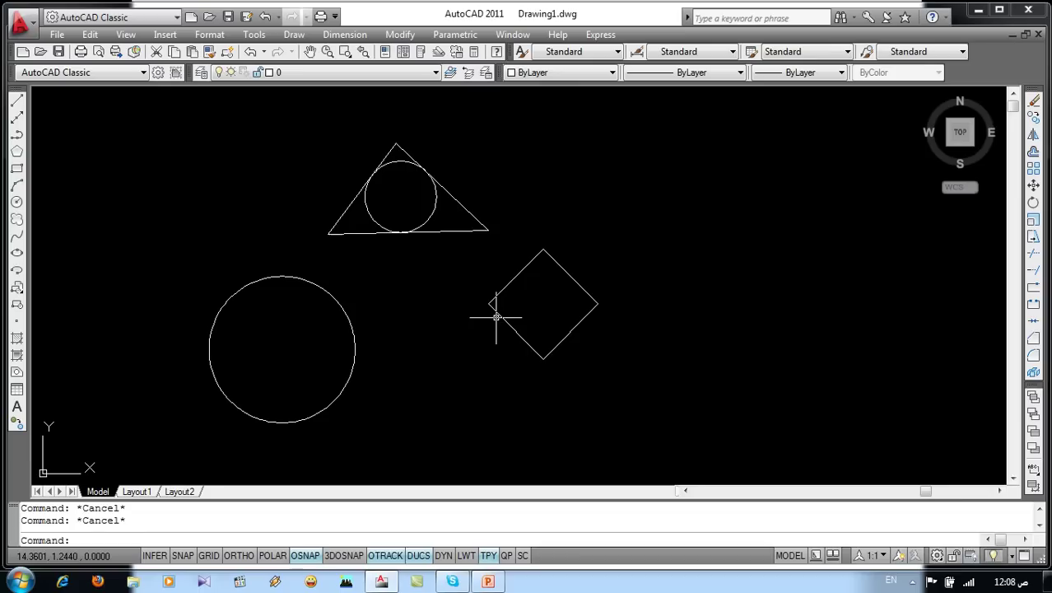
- Window-select every shape on the canvas and delete them all
left_click(621, 150)
left_click(621, 149)
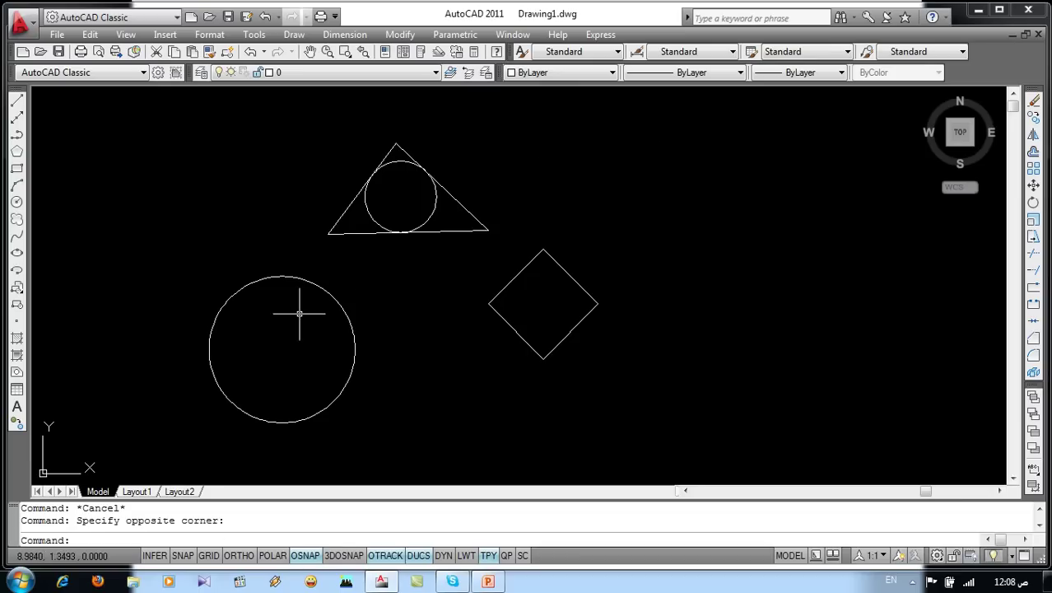
left_click(621, 150)
left_click(173, 414)
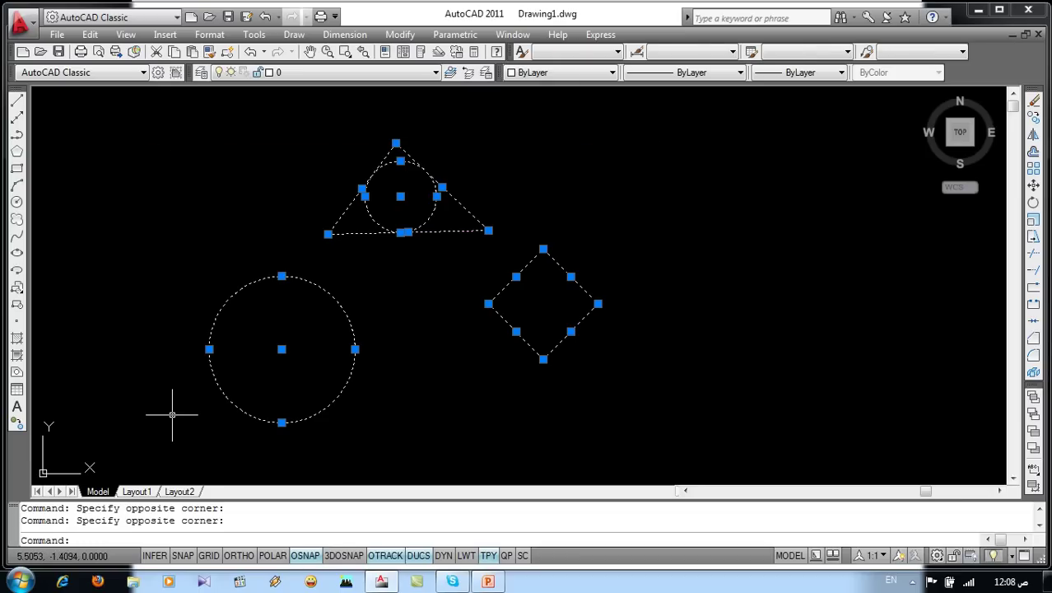
key("Delete")
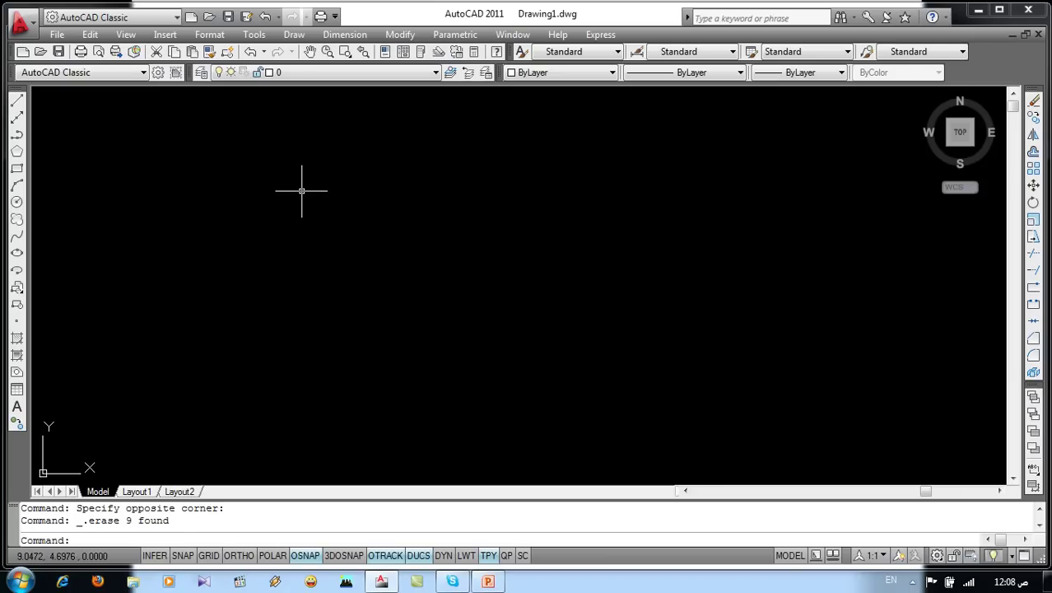
type("l")
- With Ortho on, draw a 3-unit horizontal line and a 3-unit vertical line forming an L
key("Return")
left_click(568, 320)
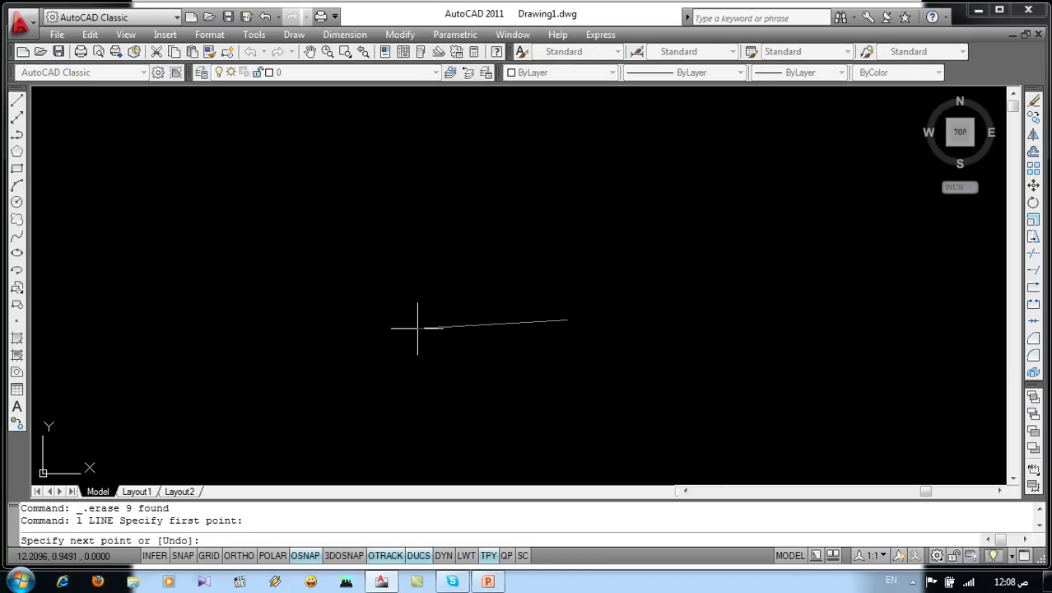
key("F8")
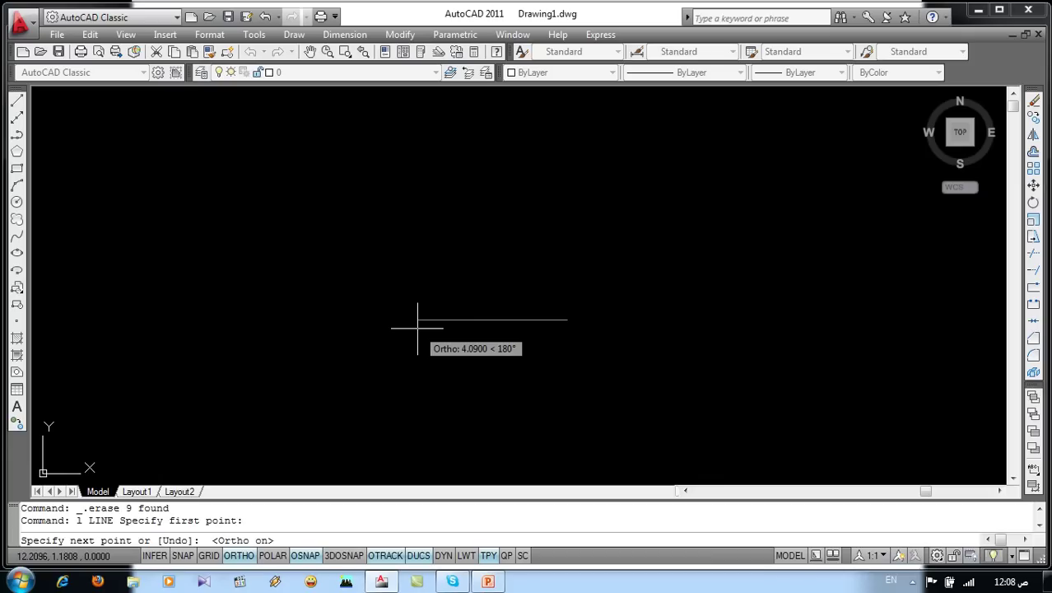
type("3")
key("Return")
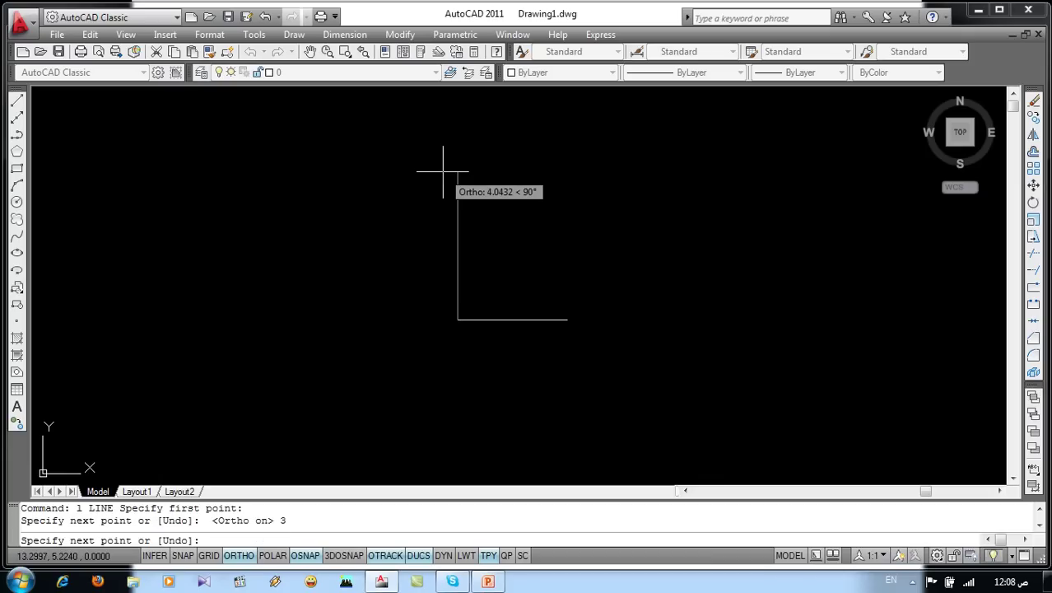
type("3")
key("Return")
key("Escape")
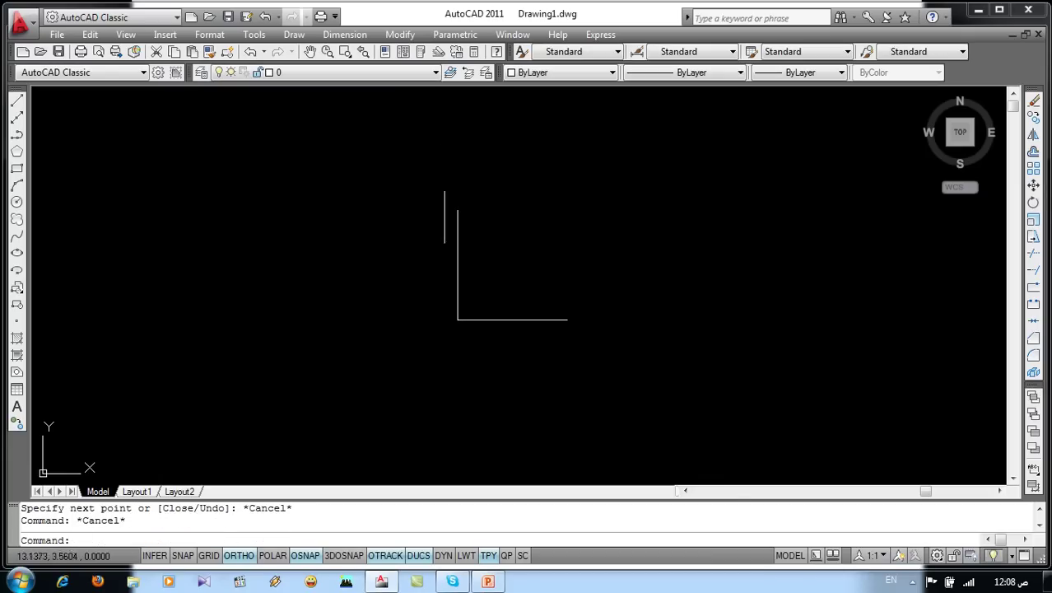
- Pan the view and select both L lines to check them, then clear the selection
middle_click_drag(471, 251, 414, 247)
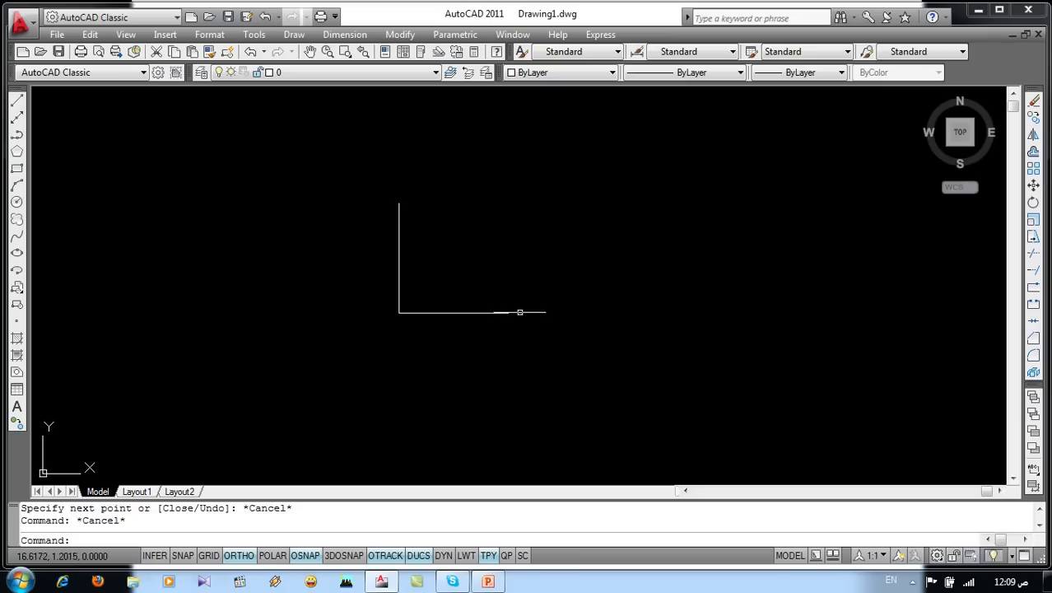
left_click(456, 306)
left_click(407, 369)
left_click(421, 242)
left_click(368, 269)
key("Escape")
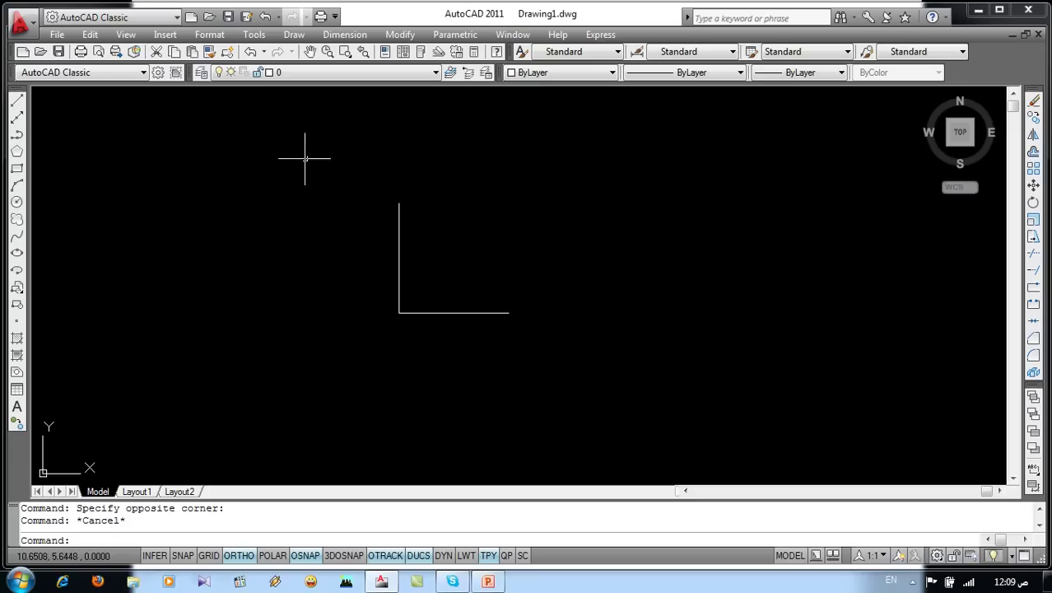
left_click(294, 35)
mouse_move(310, 241)
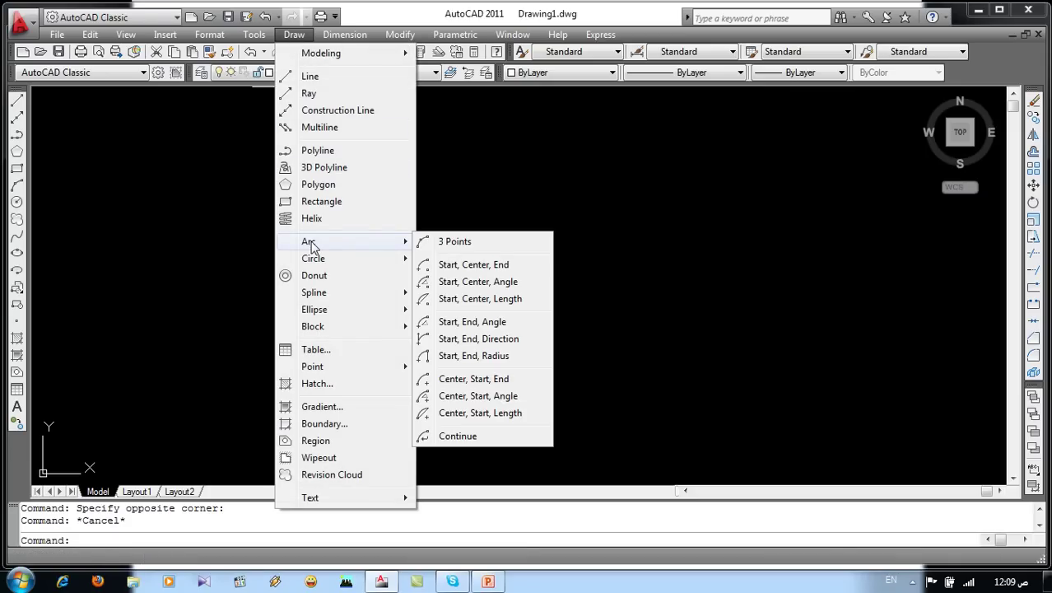
left_click(200, 234)
left_click(200, 234)
left_click(103, 317)
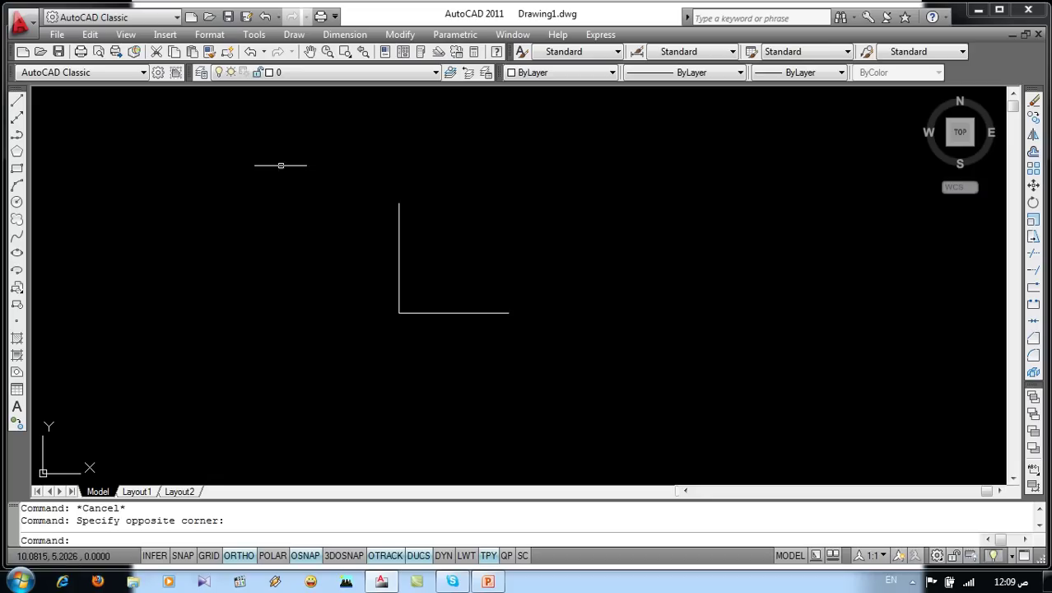
left_click(294, 35)
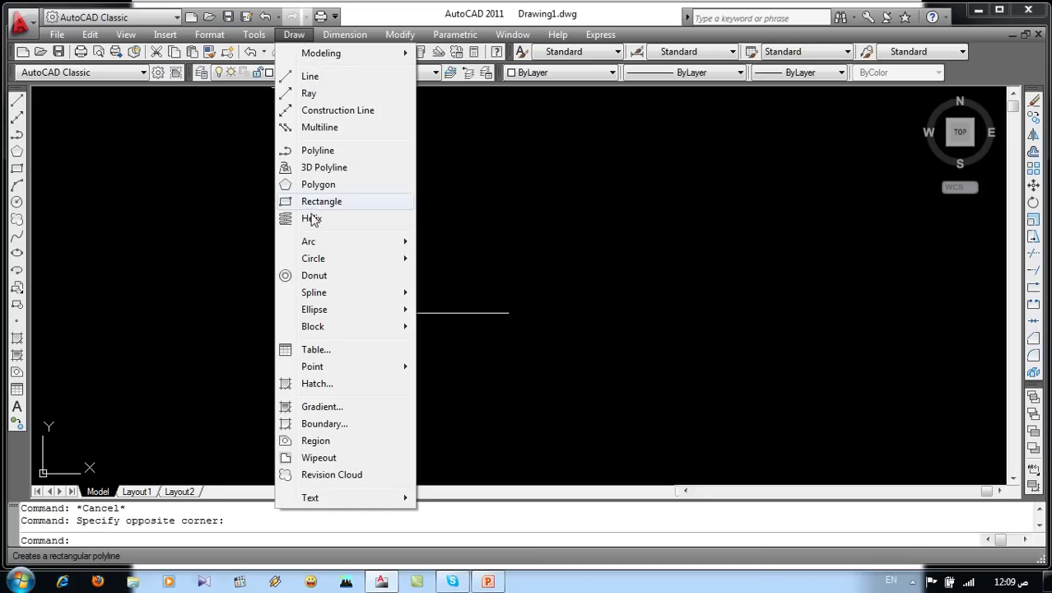
mouse_move(308, 241)
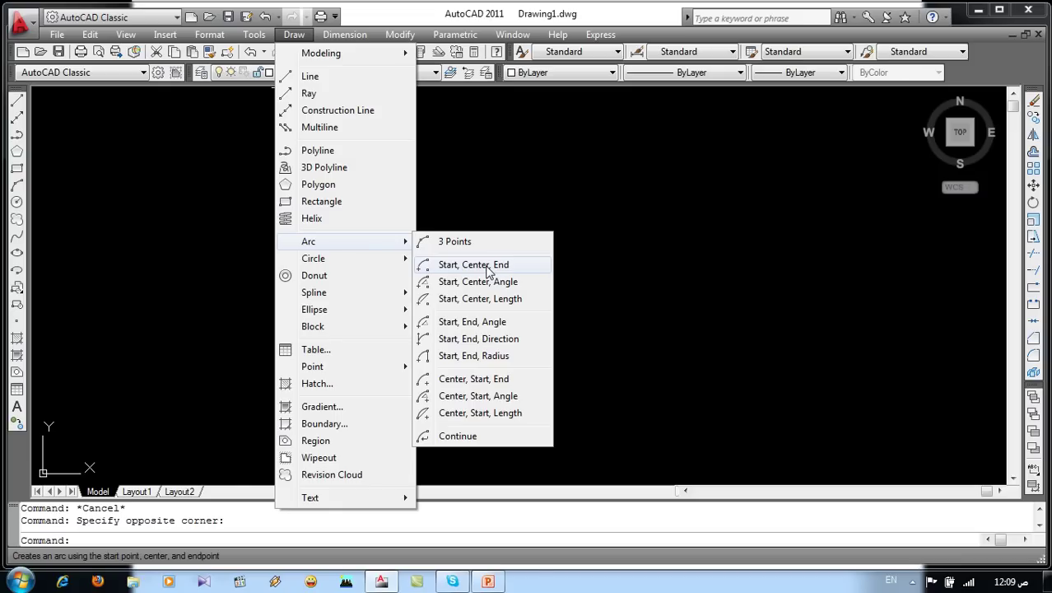
left_click(489, 269)
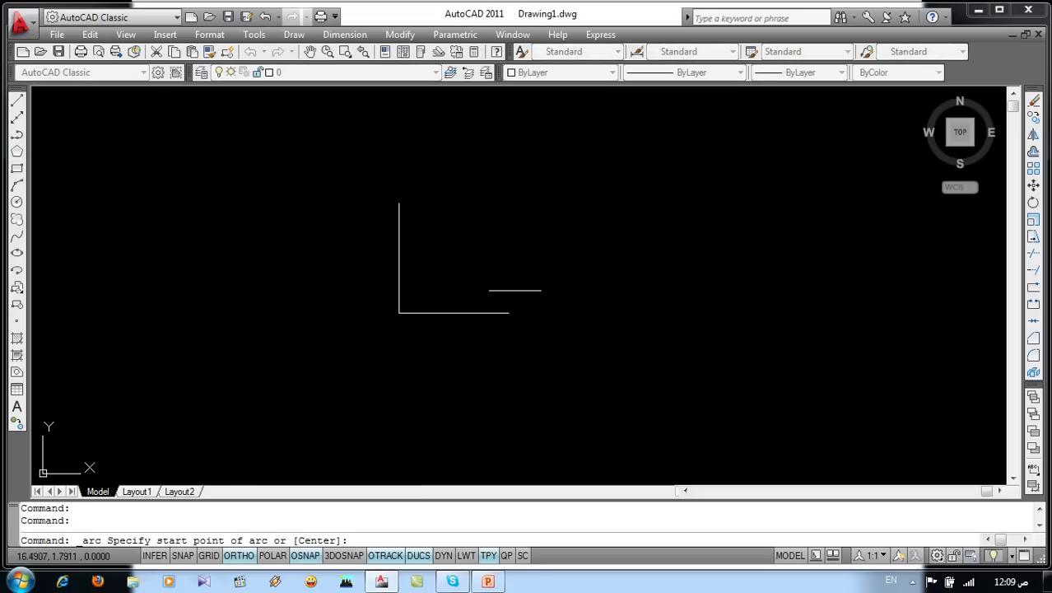
left_click(508, 312)
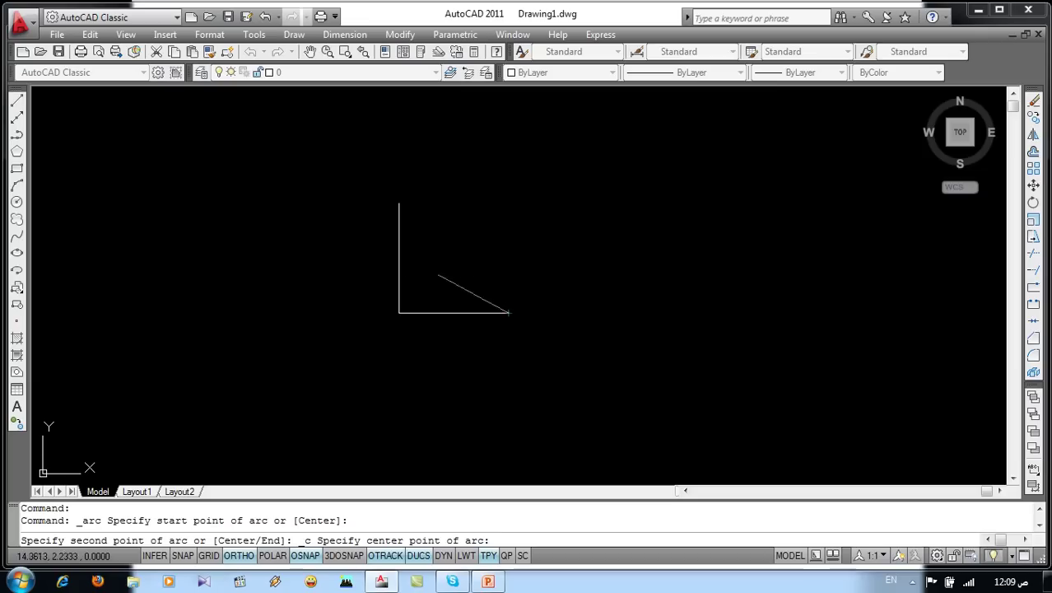
left_click(399, 313)
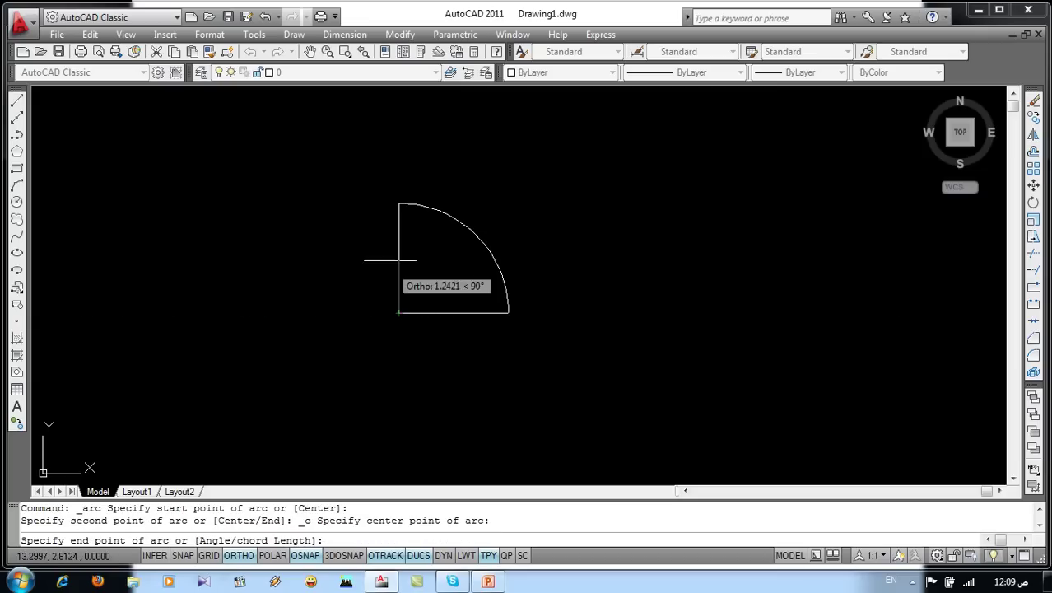
left_click(398, 203)
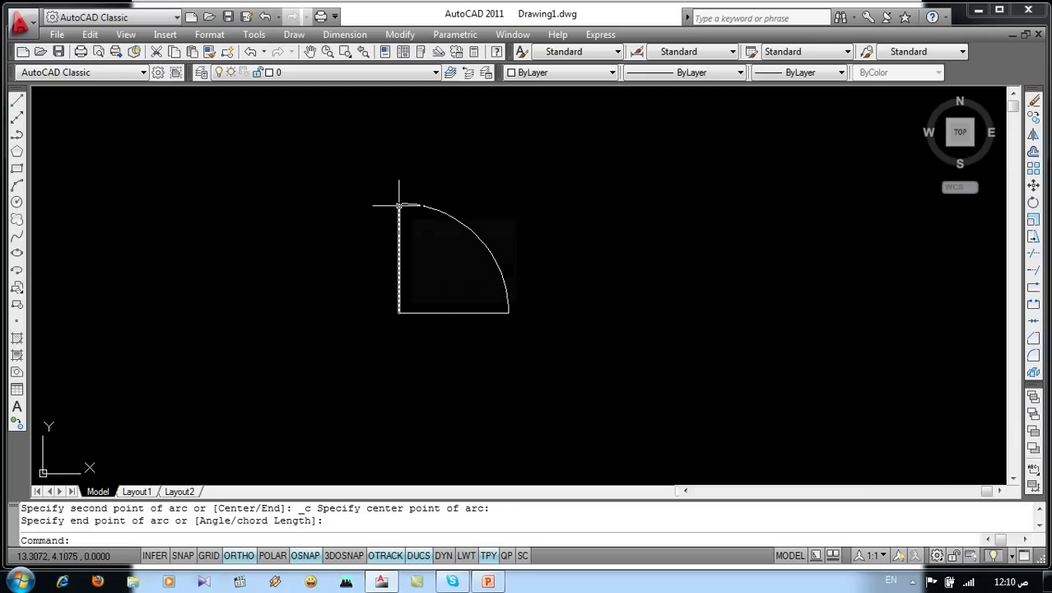
left_click(455, 220)
key("Delete")
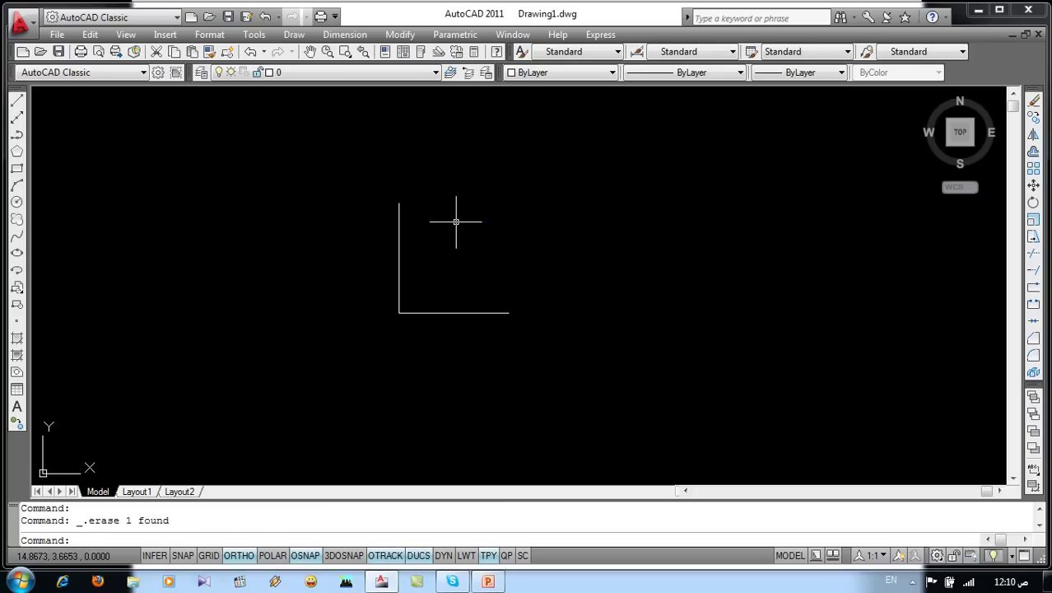
- Draw a Start, Center, End arc from the vertical line's top, centred on the corner, to the horizontal line's end
left_click(294, 34)
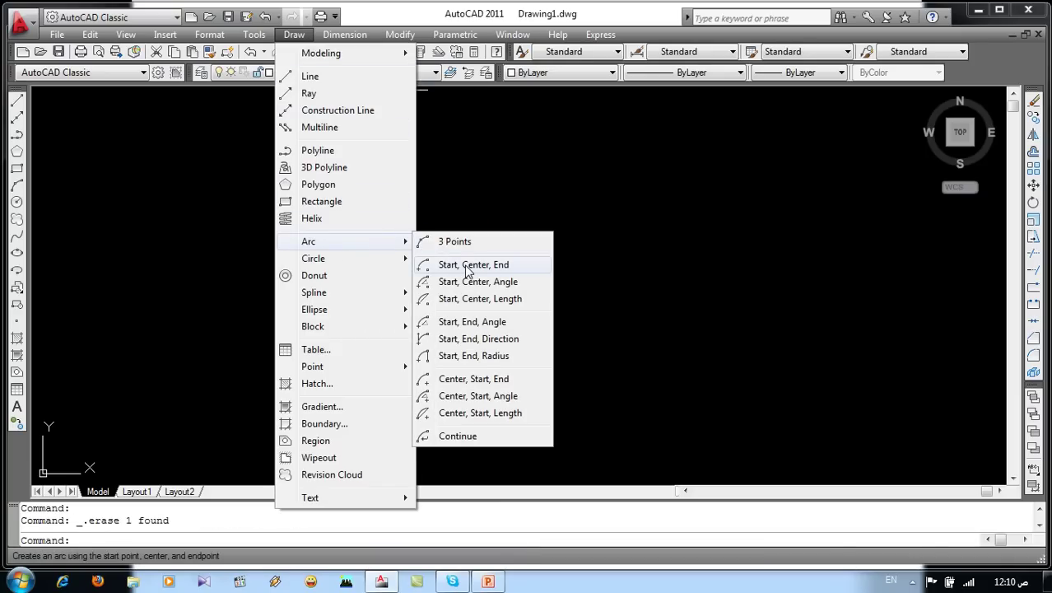
left_click(467, 265)
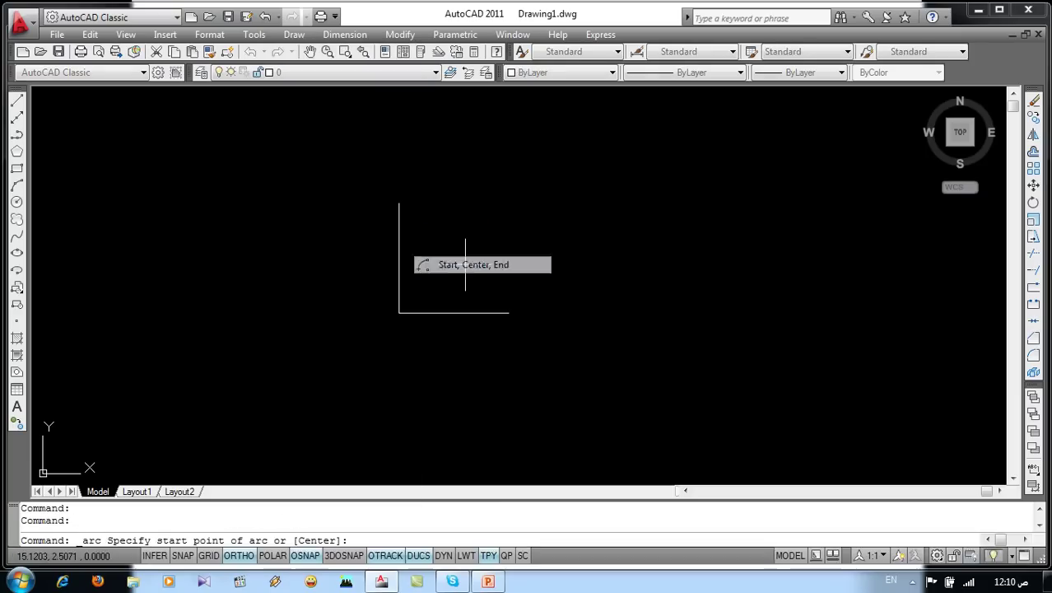
left_click(398, 201)
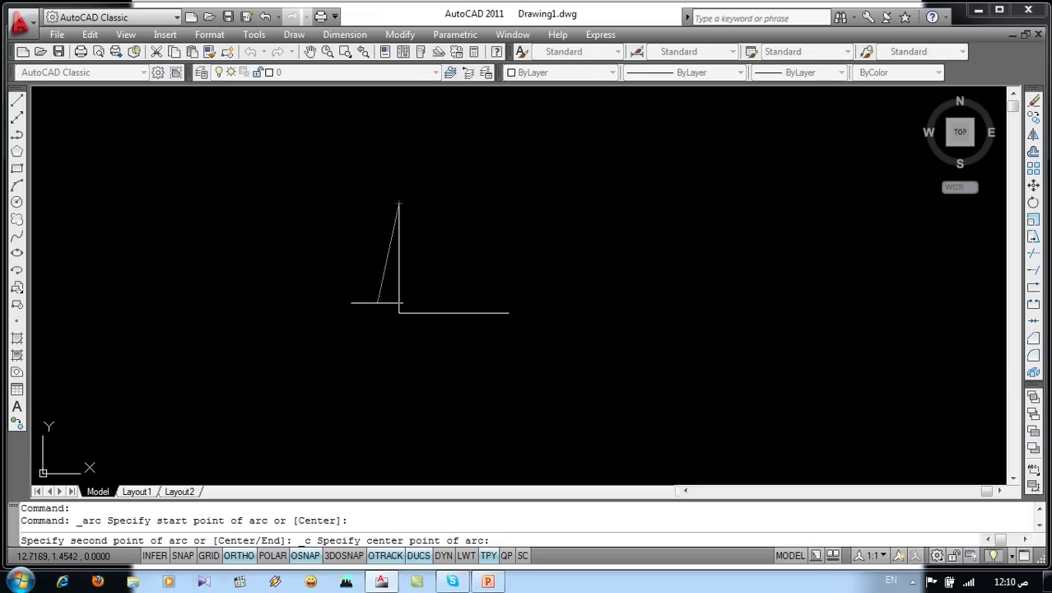
left_click(399, 312)
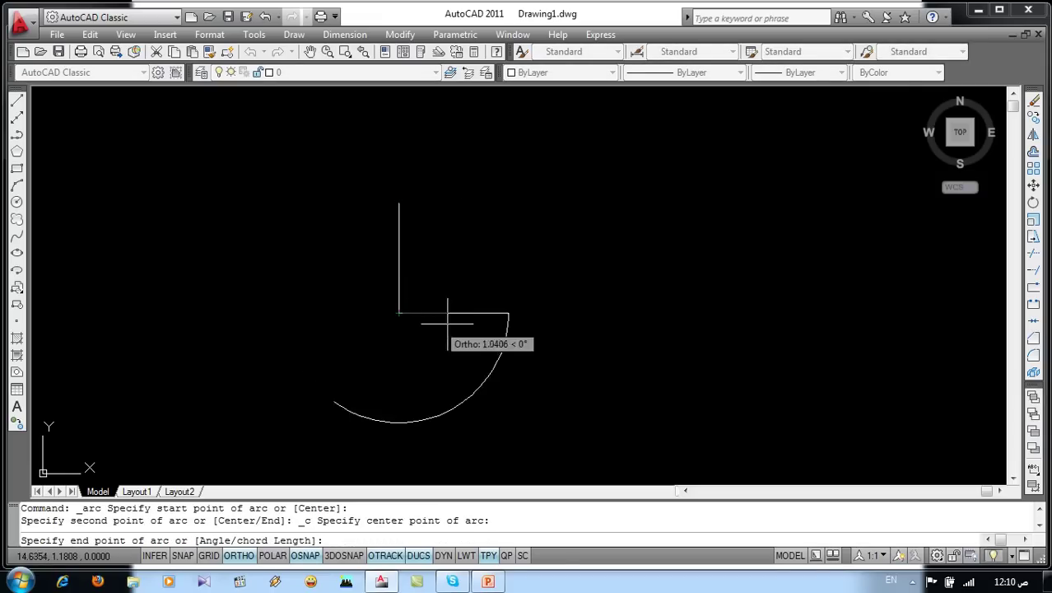
left_click(505, 303)
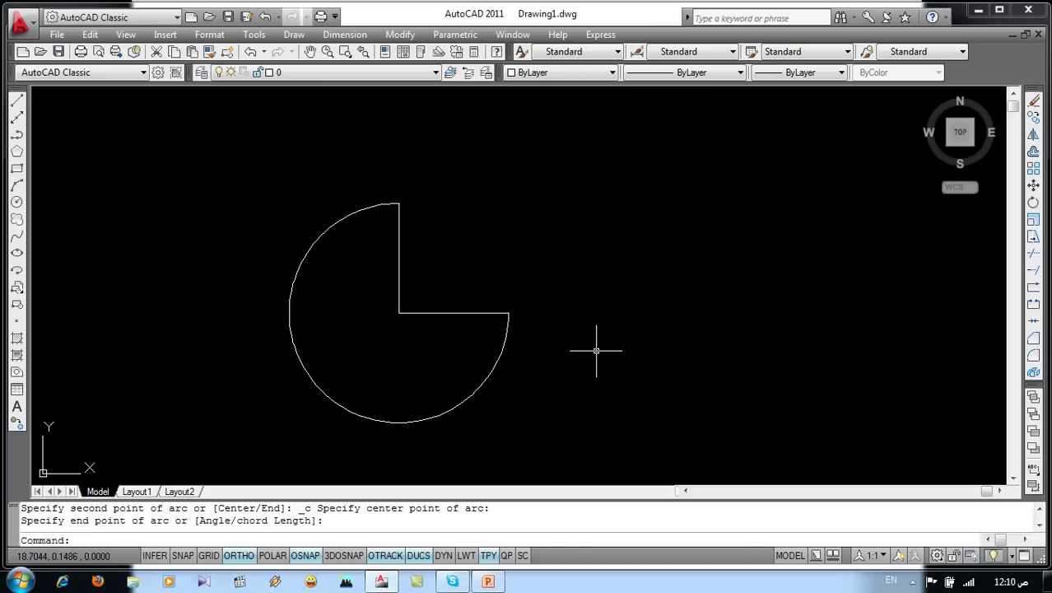
- Erase the three-quarter arc, leaving only the L lines
left_click(514, 307)
left_click(495, 318)
left_click(415, 196)
left_click(374, 213)
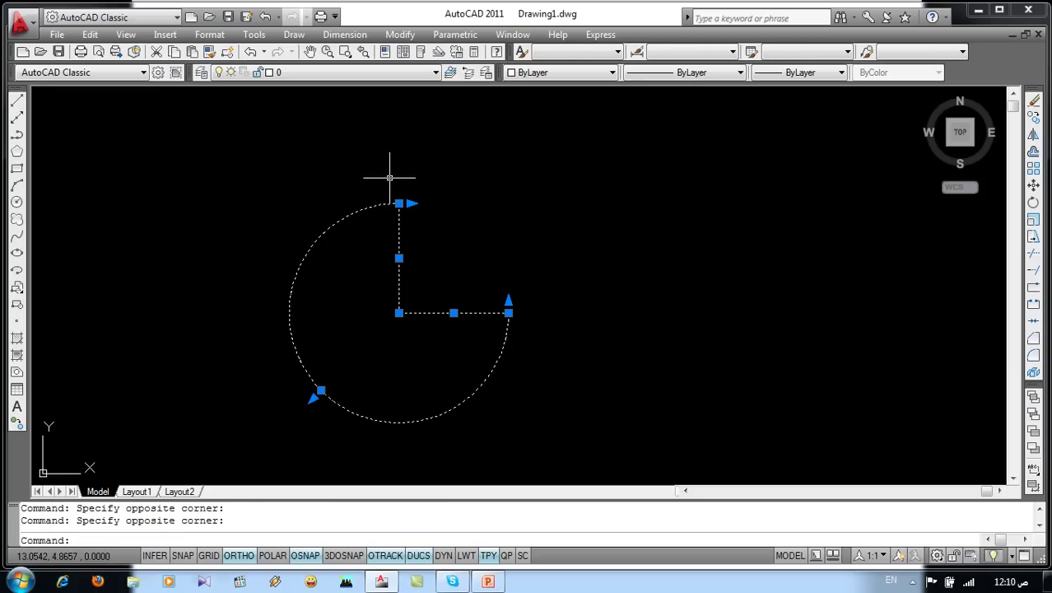
key("Escape")
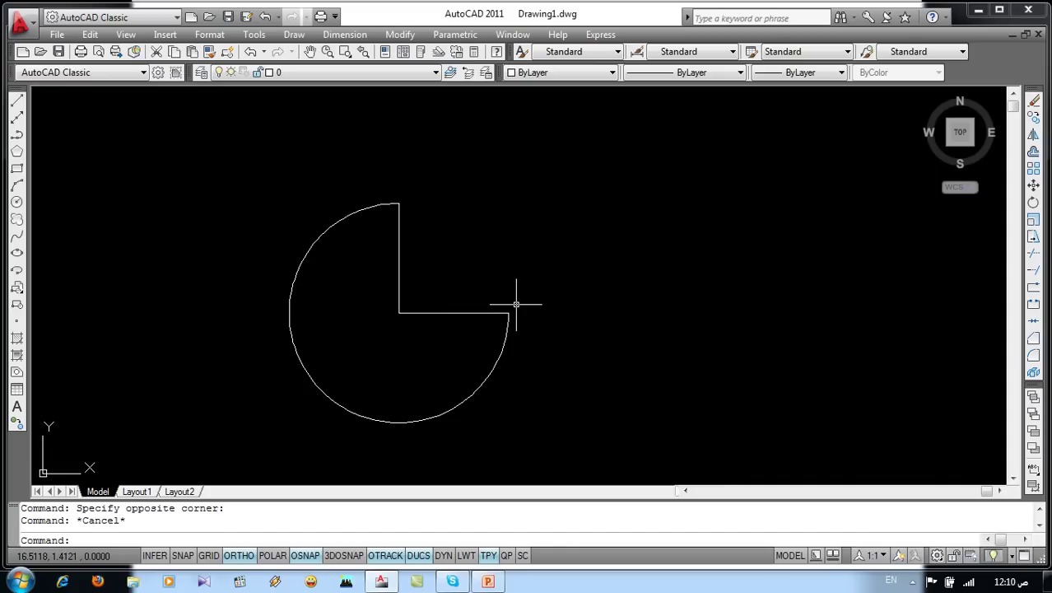
left_click(437, 362)
left_click(286, 451)
key("Delete")
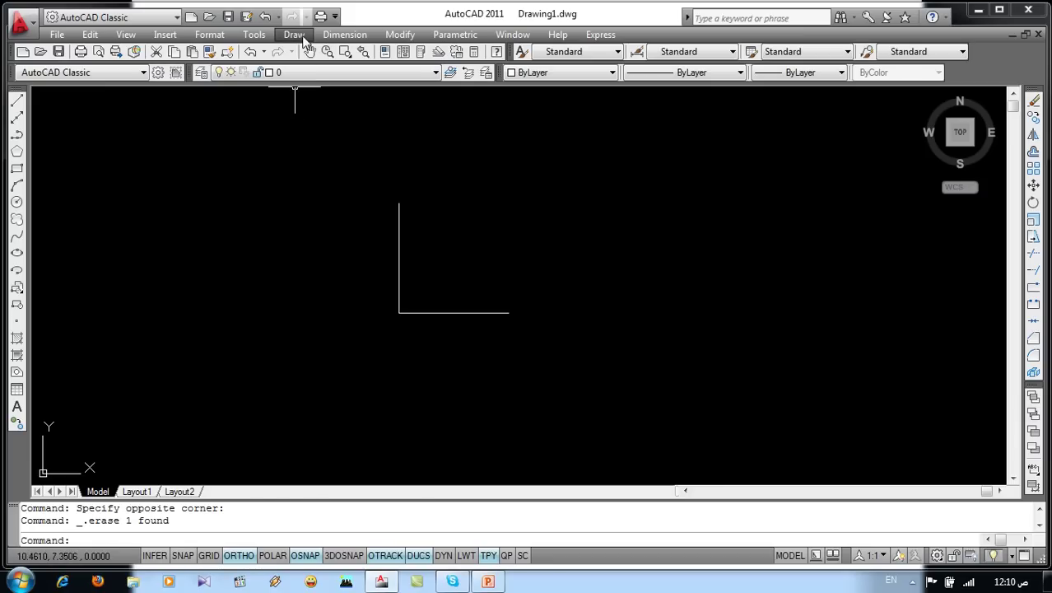
left_click(295, 34)
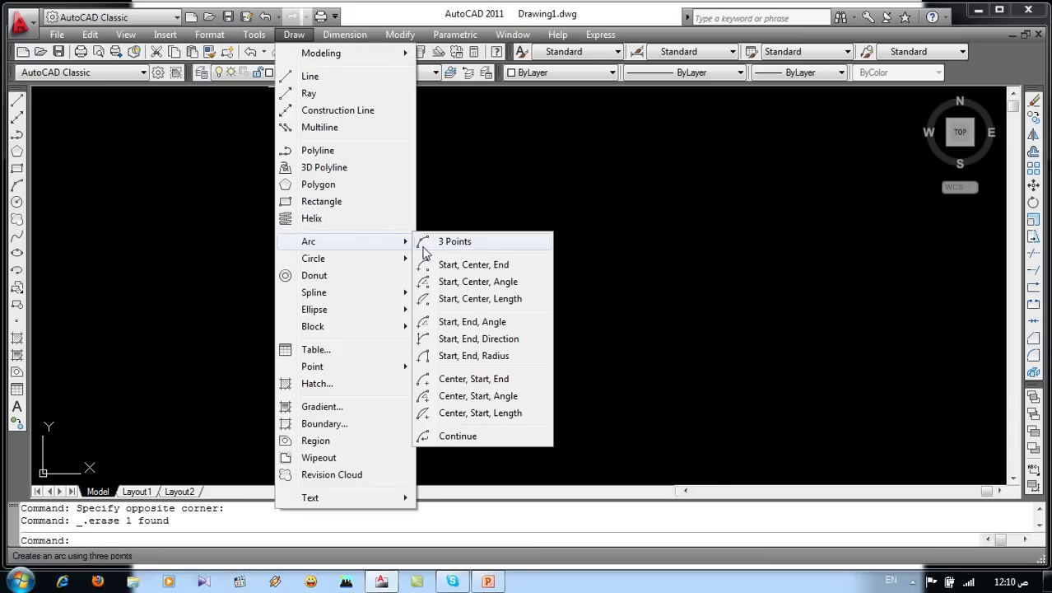
left_click(449, 281)
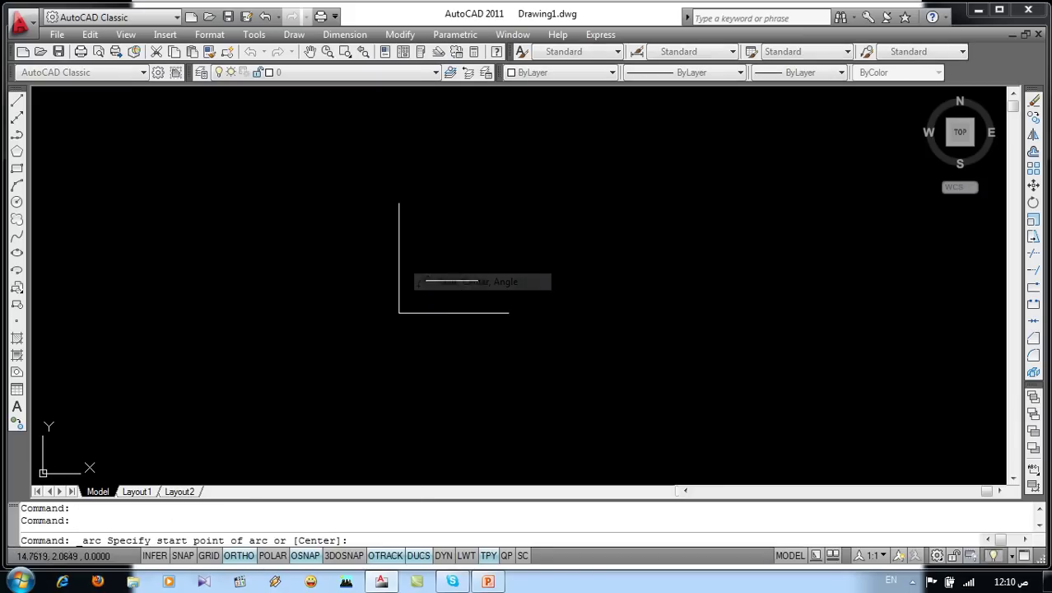
left_click(509, 313)
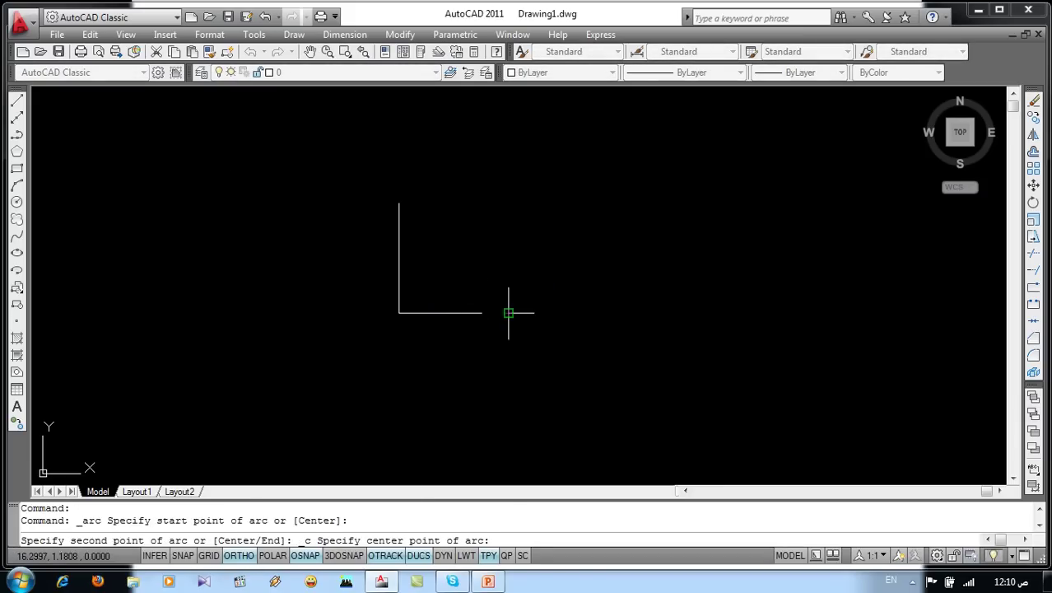
left_click(399, 313)
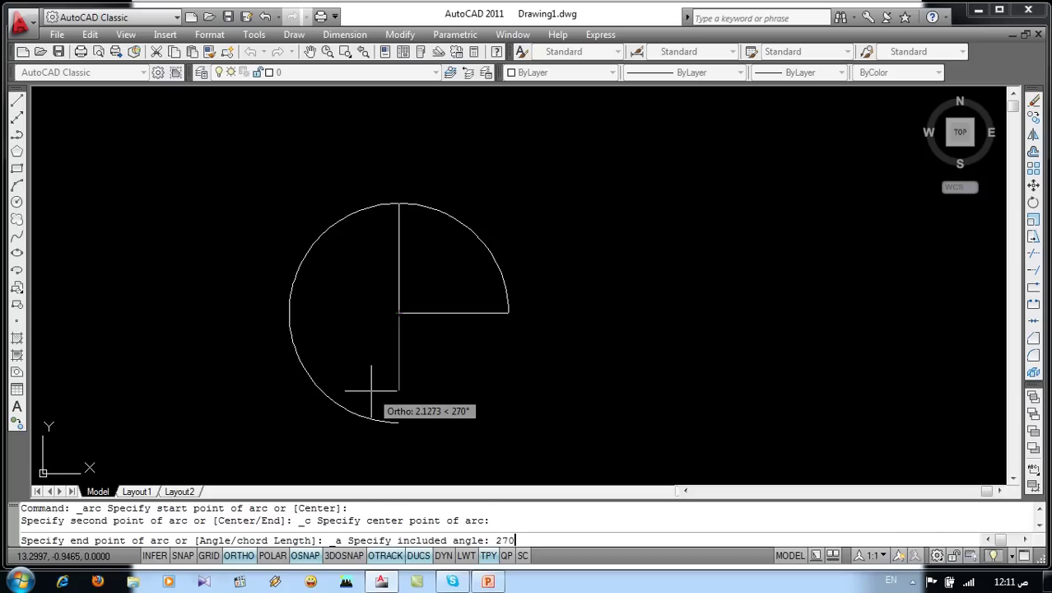
key("Return")
left_click(328, 291)
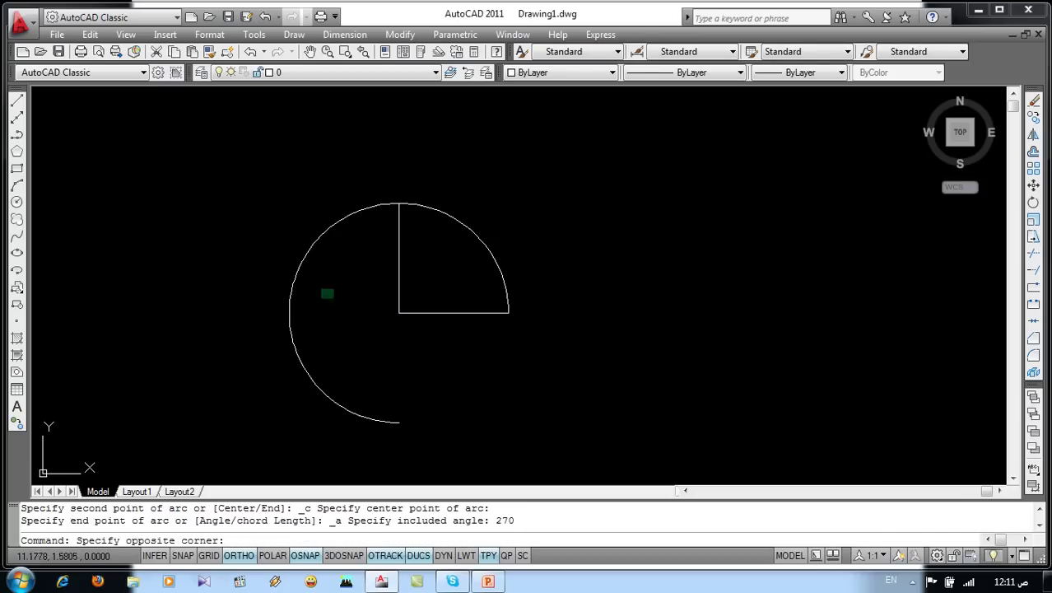
left_click(175, 375)
key("Delete")
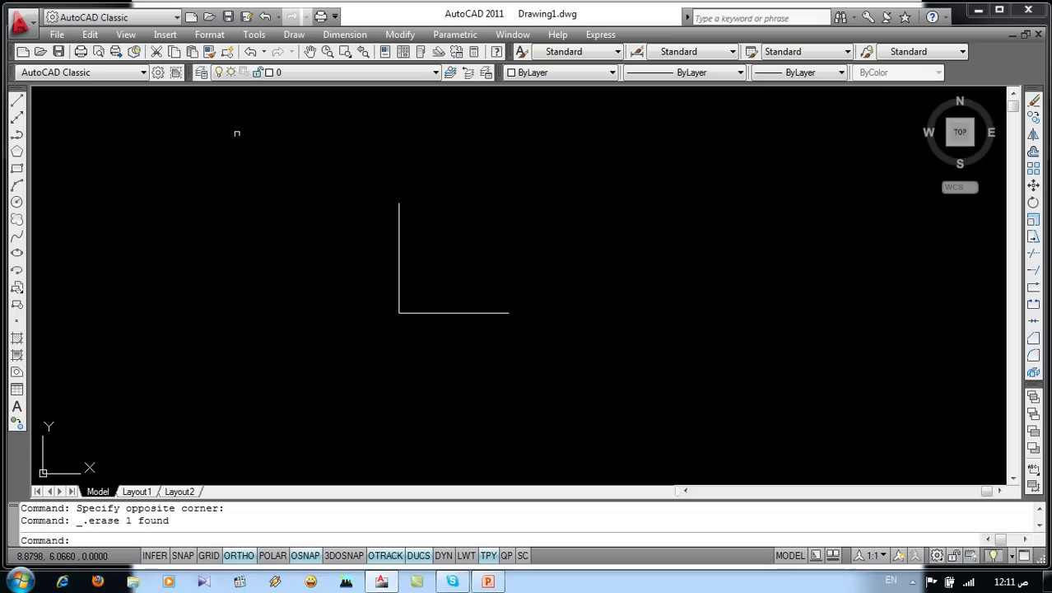
left_click(294, 34)
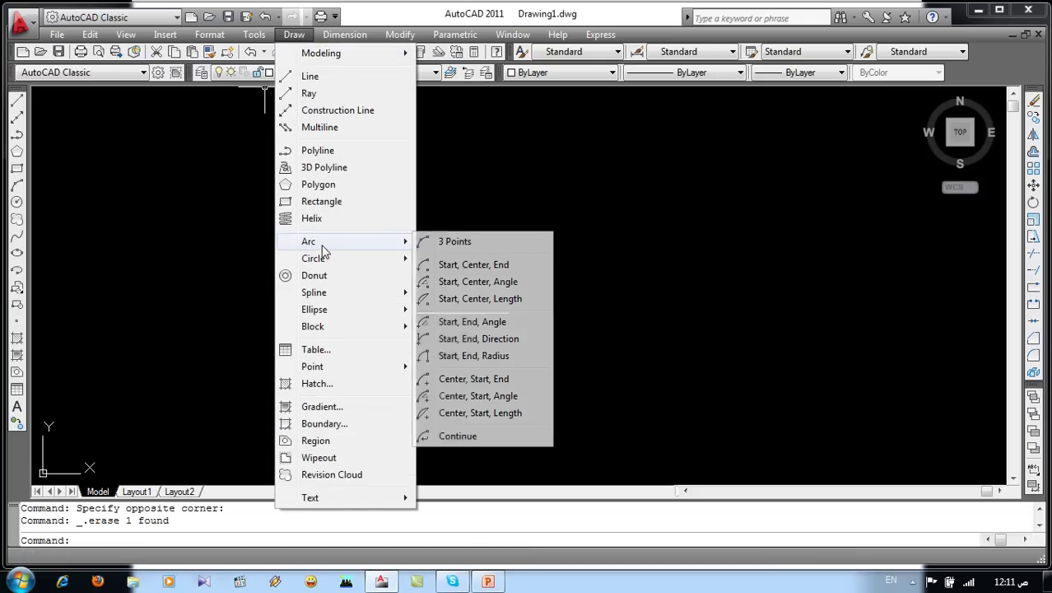
mouse_move(308, 241)
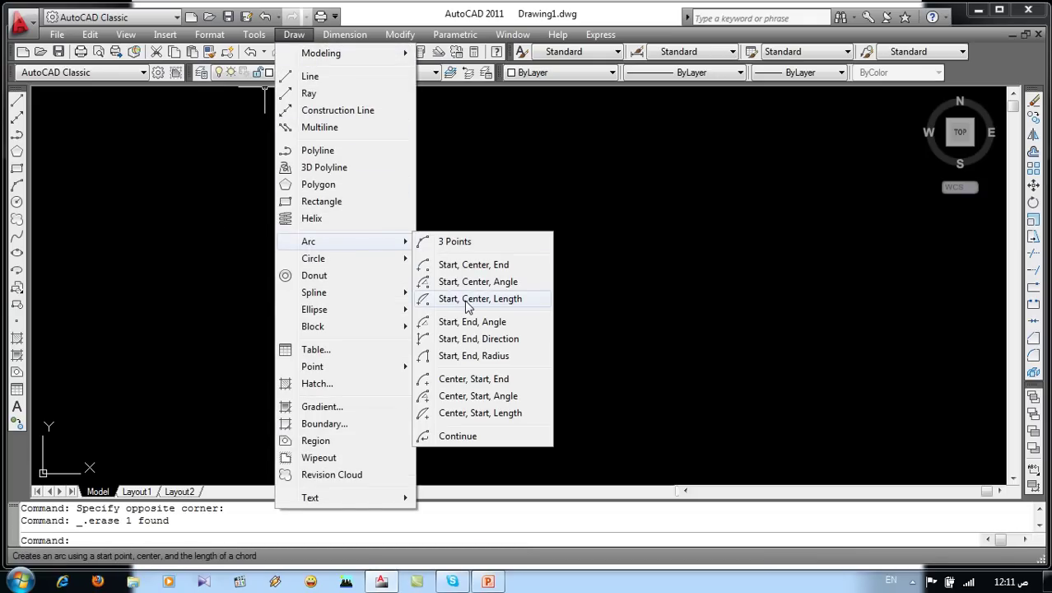
- Draw a Start, Center, Length arc from the horizontal line's end around the corner with chord 3
left_click(467, 306)
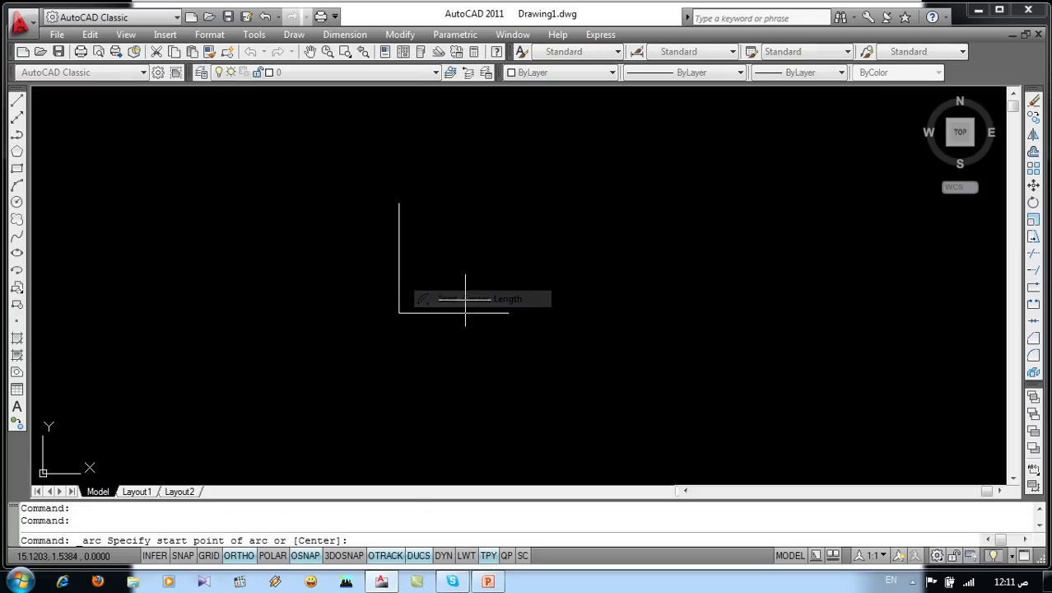
left_click(508, 313)
left_click(399, 312)
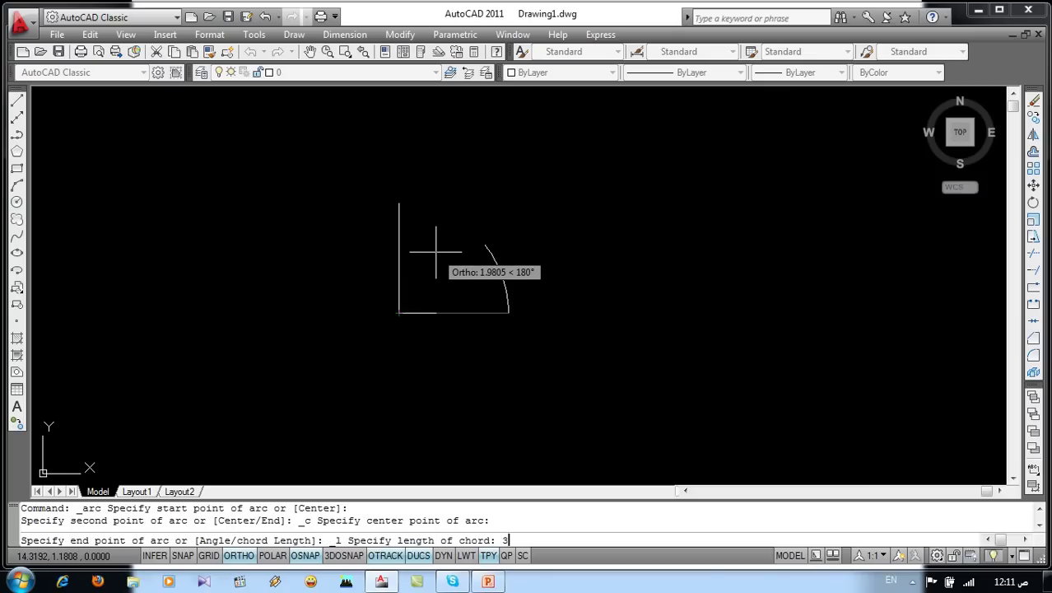
key("Return")
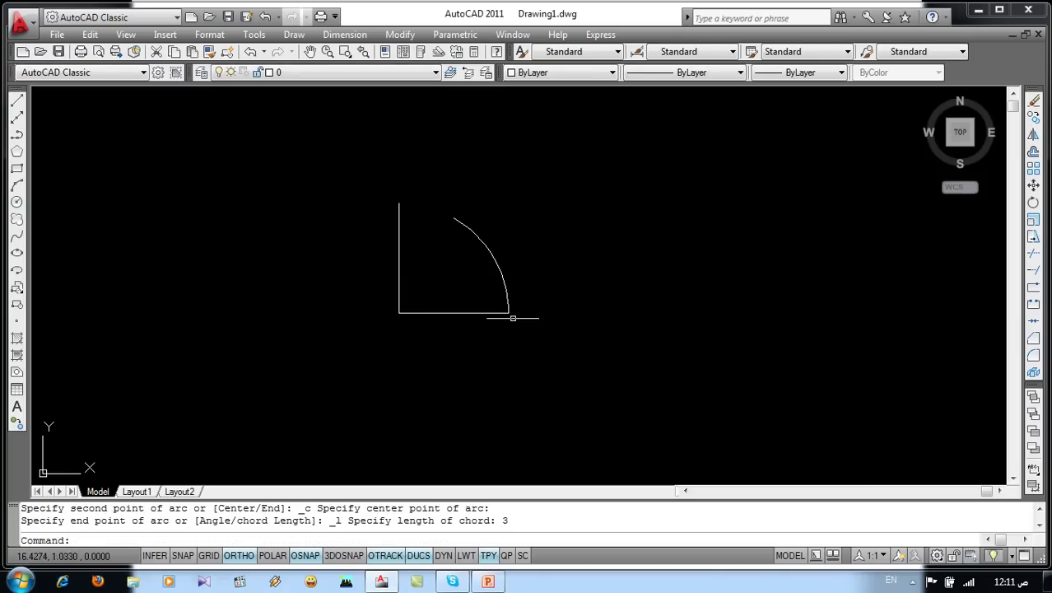
- Delete the quarter arc and then both L lines
left_click(492, 219)
left_click(427, 265)
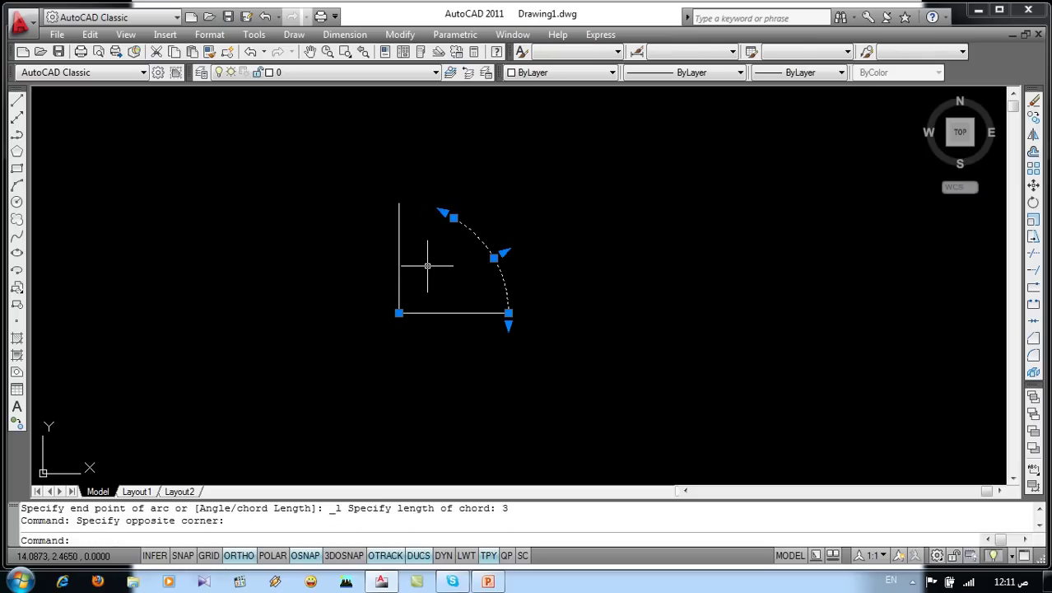
key("Delete")
left_click(428, 265)
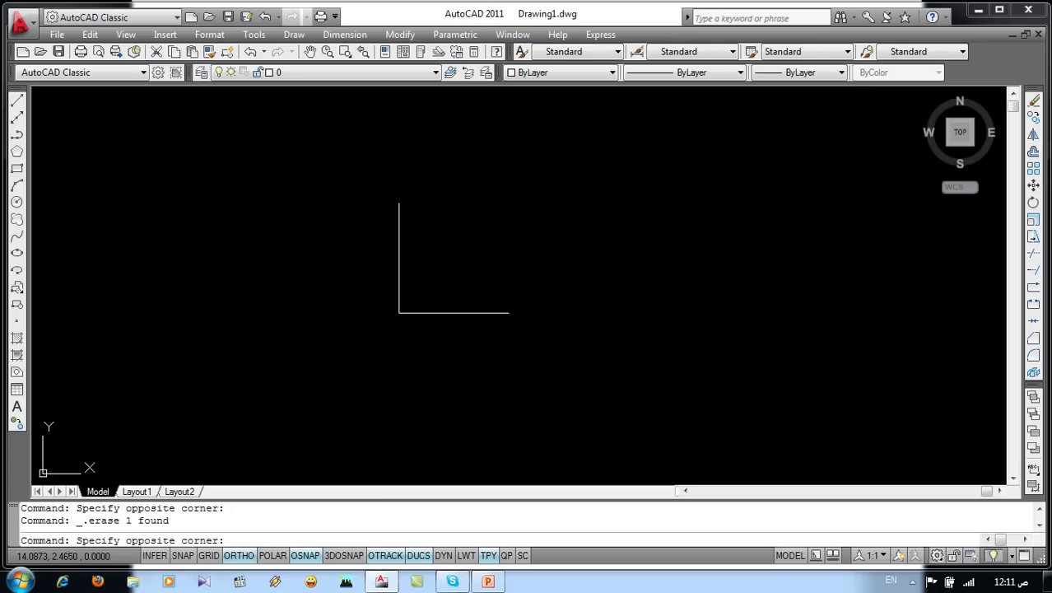
left_click(322, 346)
key("Delete")
type("l")
key("Return")
- With Ortho off, draw three free-angle lines: a right diagonal, a near-vertical middle line and a left diagonal
left_click(595, 221)
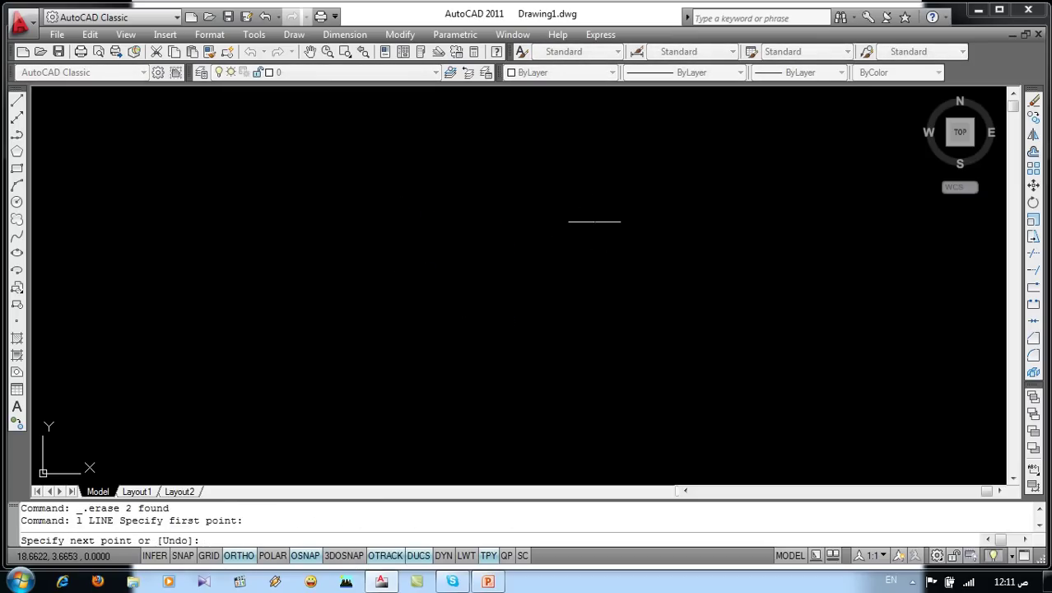
key("F8")
left_click(526, 303)
key("Return")
key("Return")
left_click(432, 153)
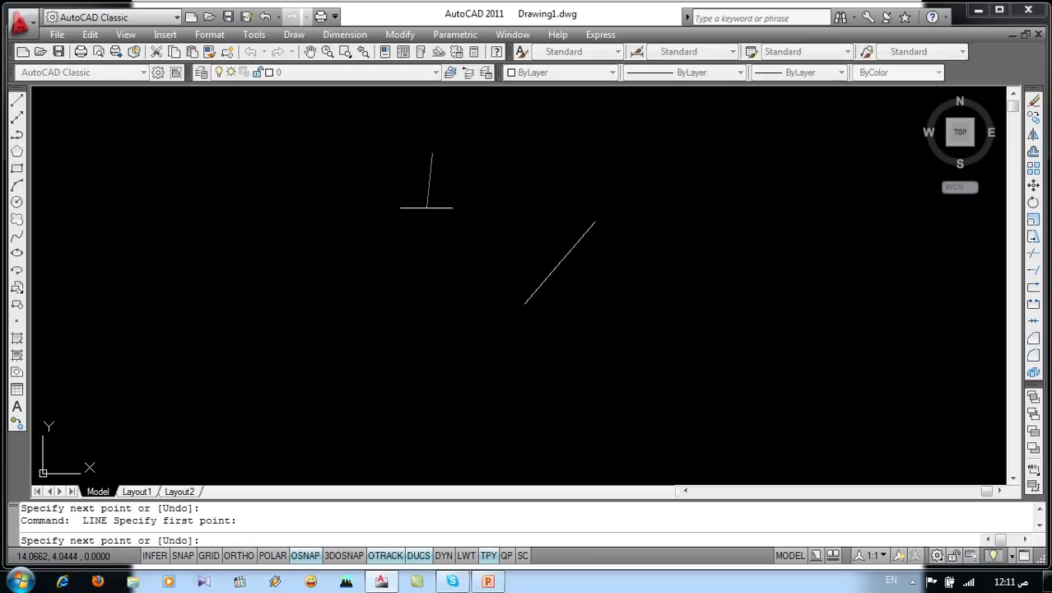
left_click(444, 265)
key("Return")
key("Return")
left_click(228, 185)
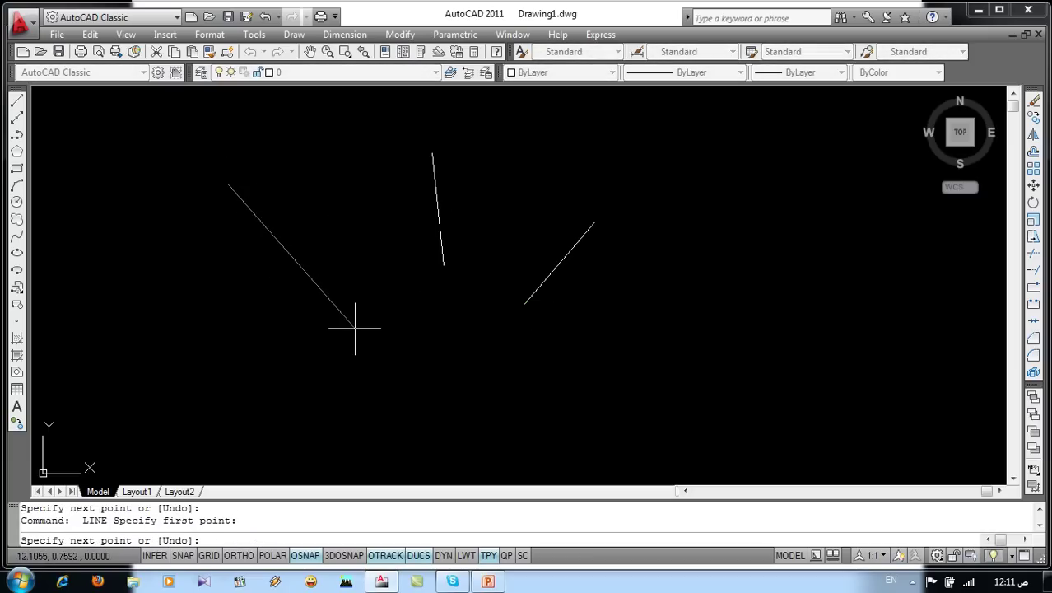
left_click(355, 328)
key("Return")
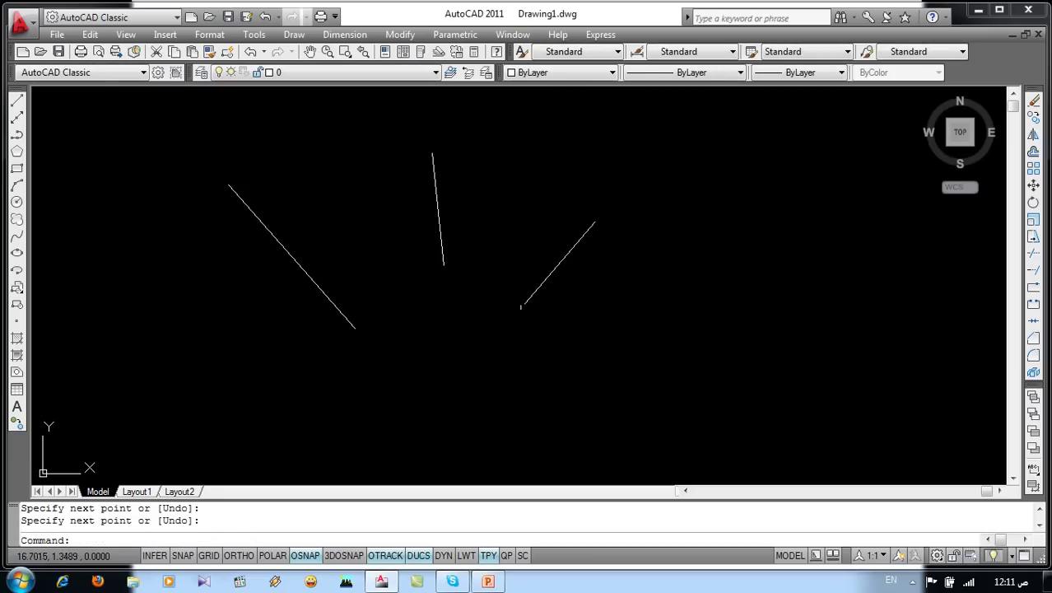
- Draw a 3-point arc from the right line's lower end through the middle line's end to the left line's lower end
left_click(294, 35)
mouse_move(308, 241)
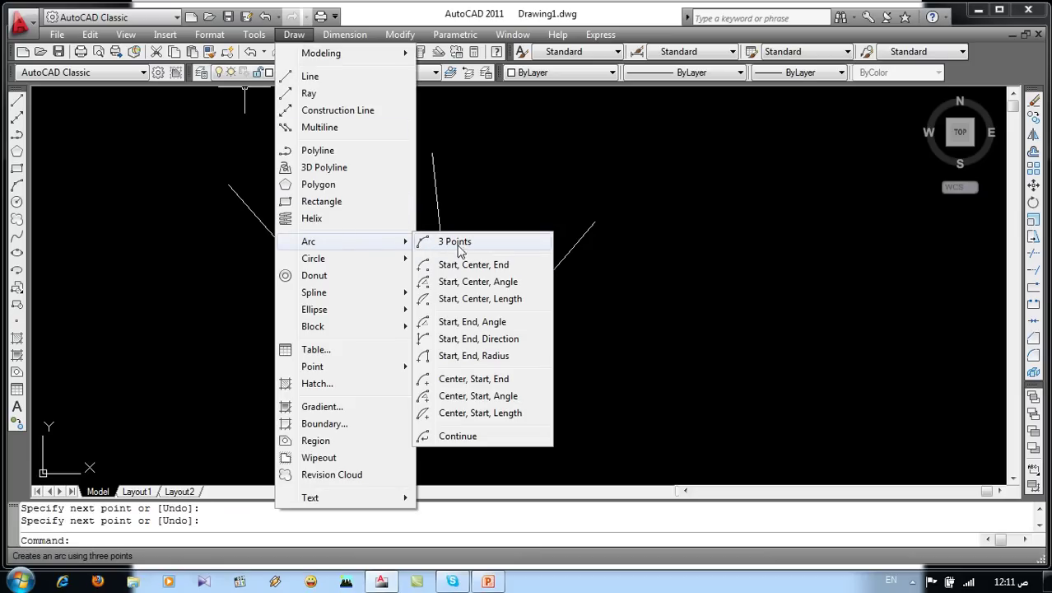
left_click(460, 242)
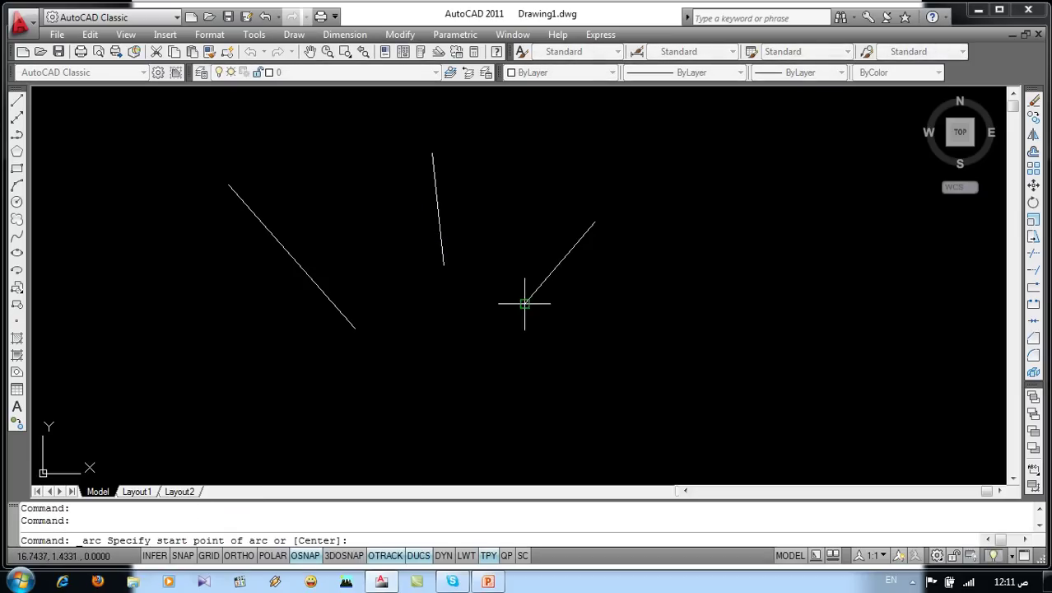
left_click(524, 303)
left_click(443, 266)
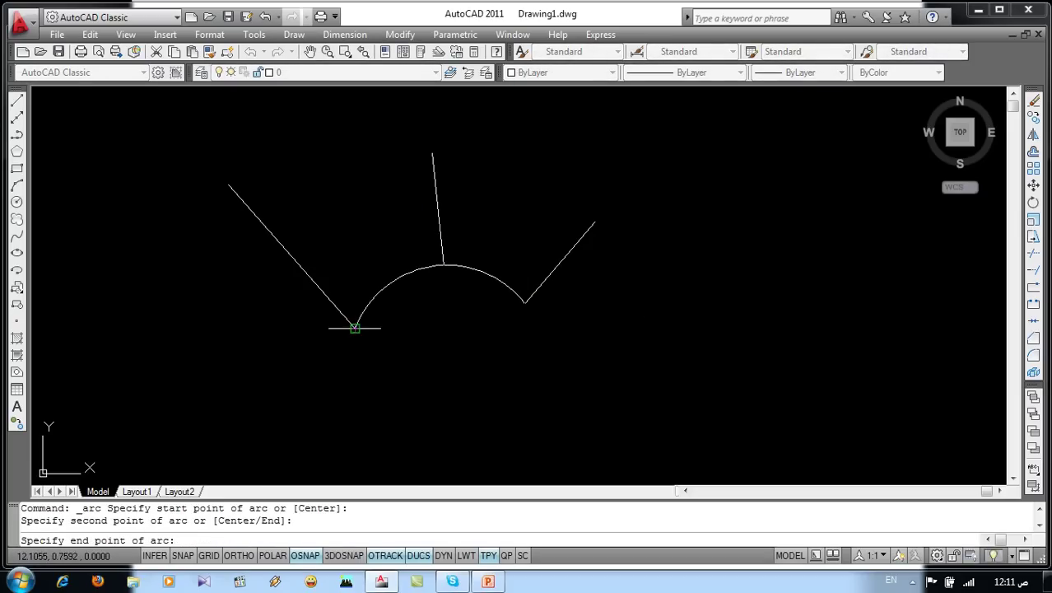
left_click(355, 326)
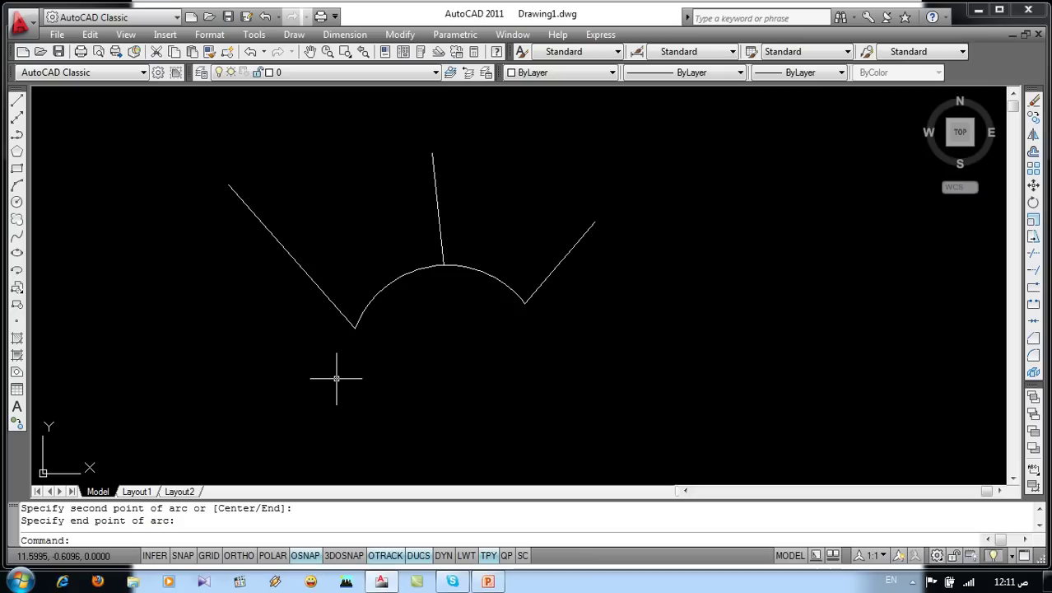
- Erase the arc and all three lines, then review the Arc options without drawing
left_click(404, 257)
left_click(369, 323)
left_click(614, 204)
left_click(287, 350)
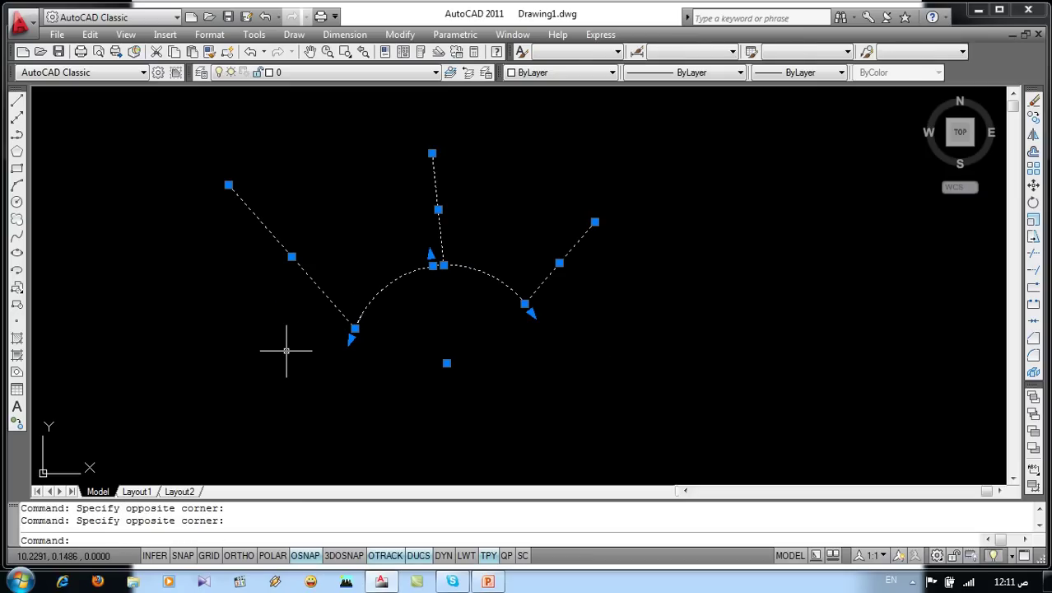
key("Delete")
left_click(294, 34)
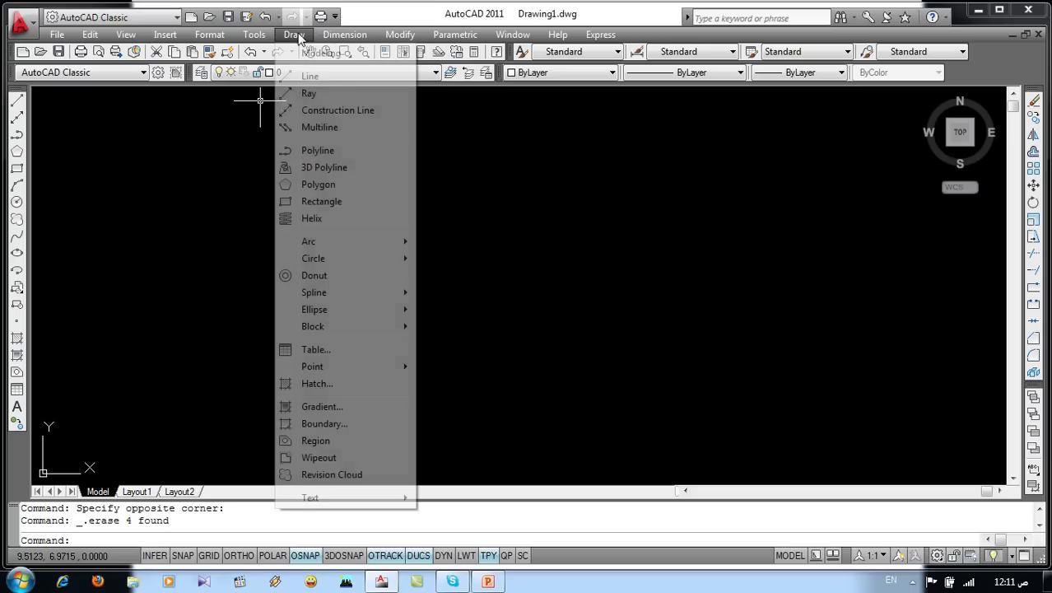
mouse_move(346, 242)
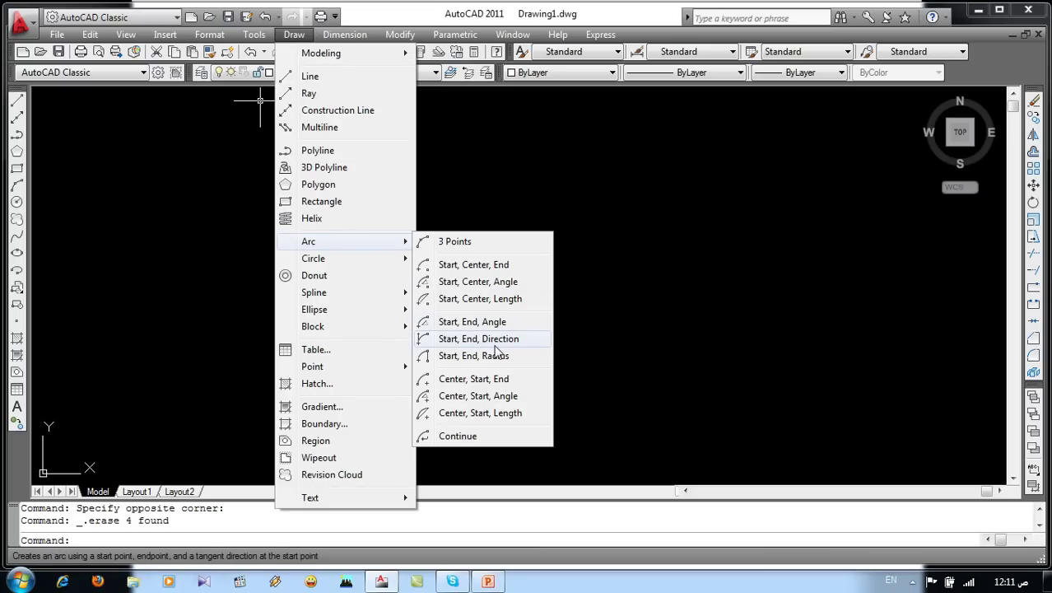
key("Escape")
key("Escape")
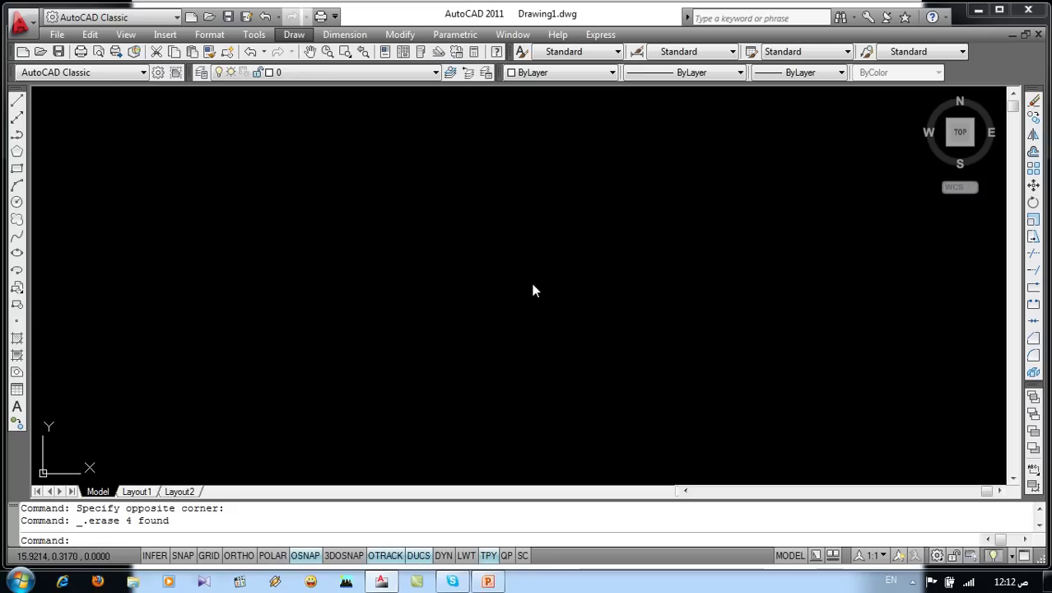
left_click(537, 254)
left_click(375, 330)
left_click(487, 582)
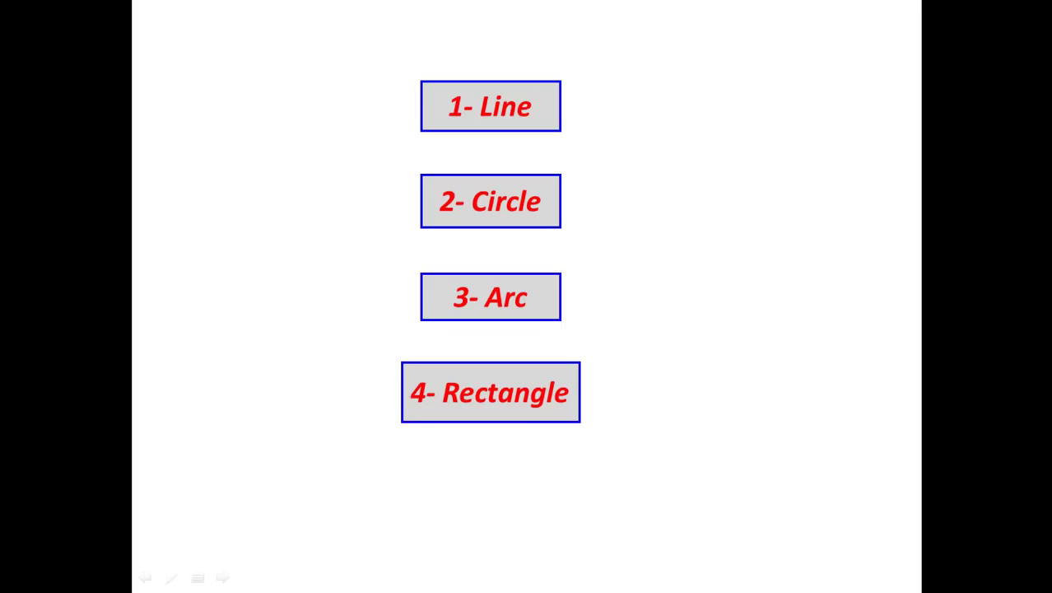
key("alt+Tab")
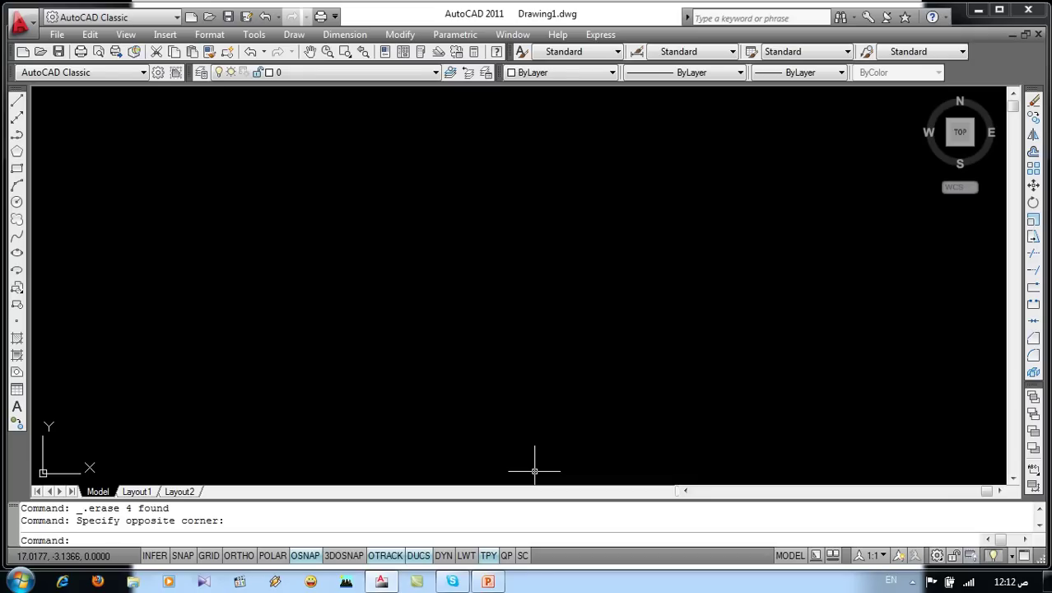
- Draw a 4×3 rectangle with RECTANG, picking the first corner left of centre and entering @4,3
left_click(294, 35)
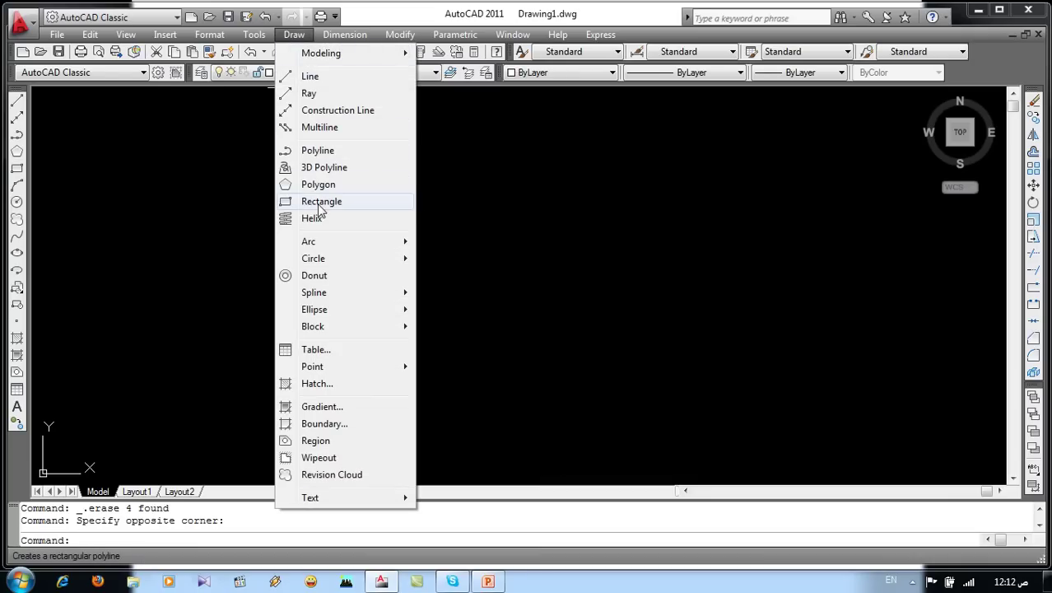
key("Escape")
left_click(298, 183)
left_click(187, 300)
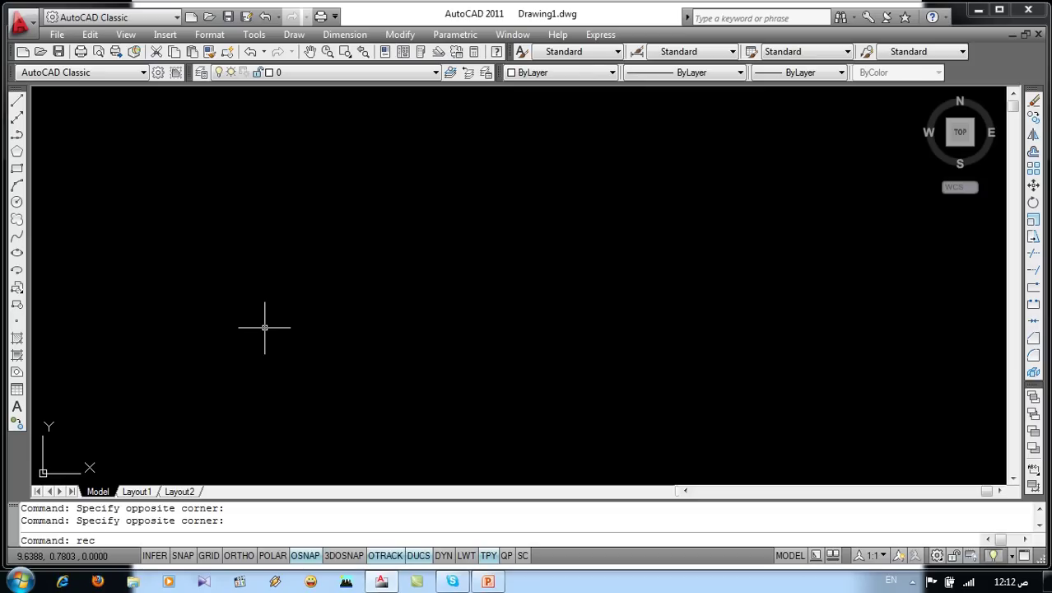
key("Return")
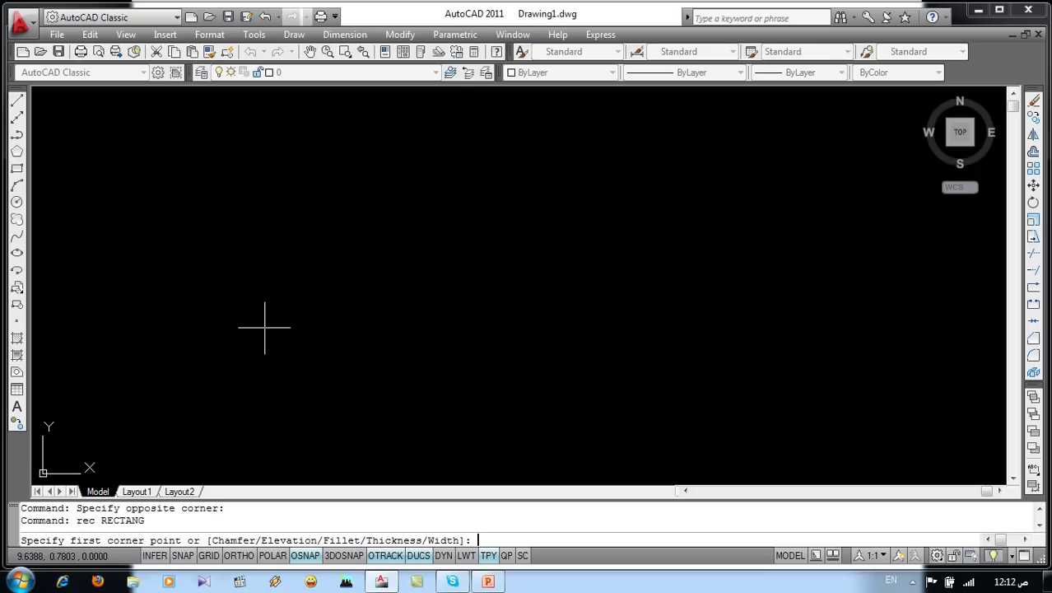
left_click(331, 399)
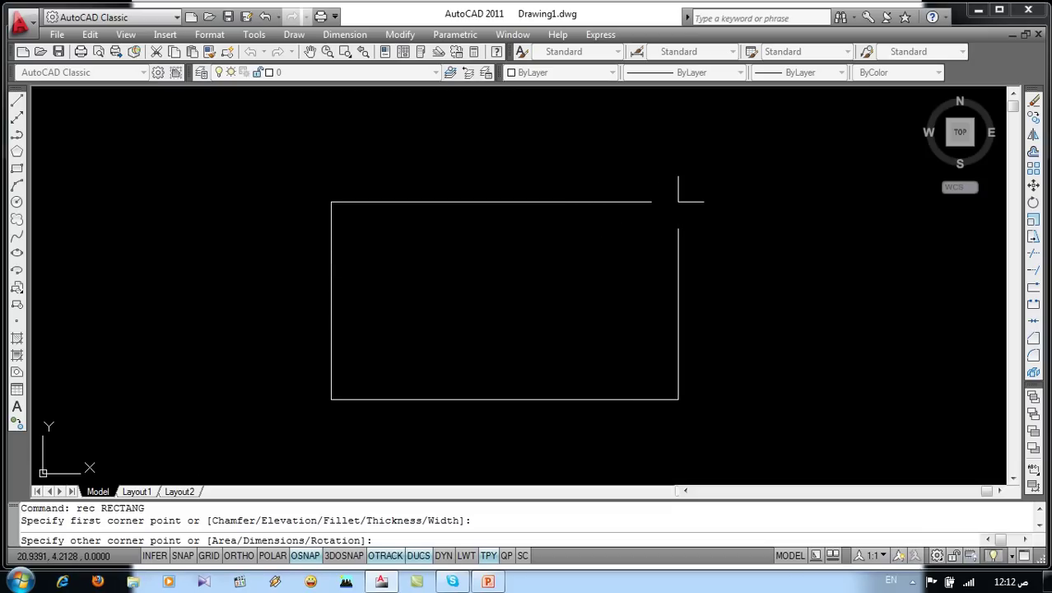
type("@")
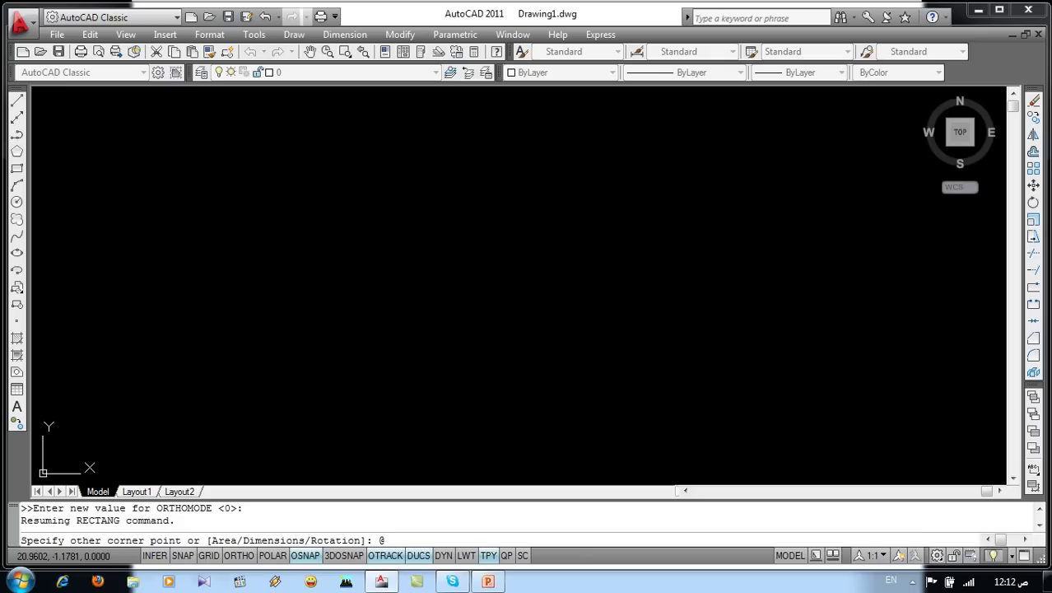
type("4,3")
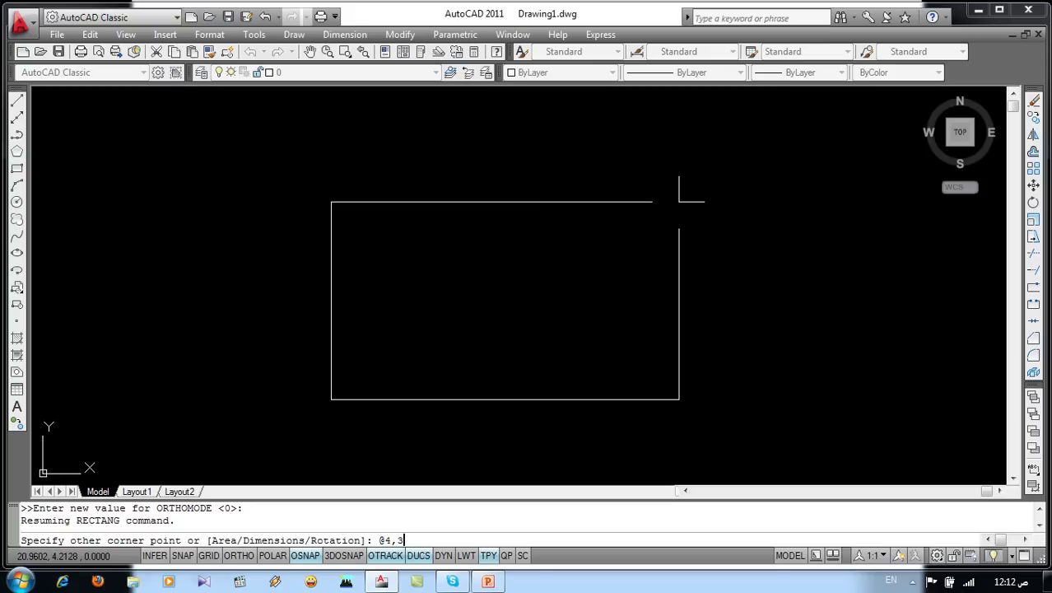
key("Return")
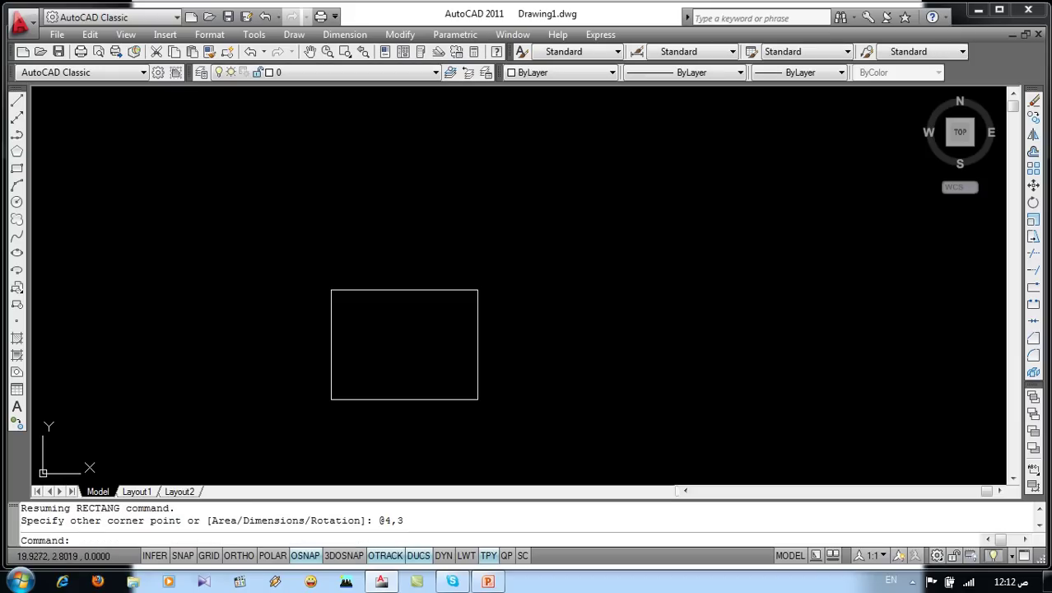
left_click(490, 269)
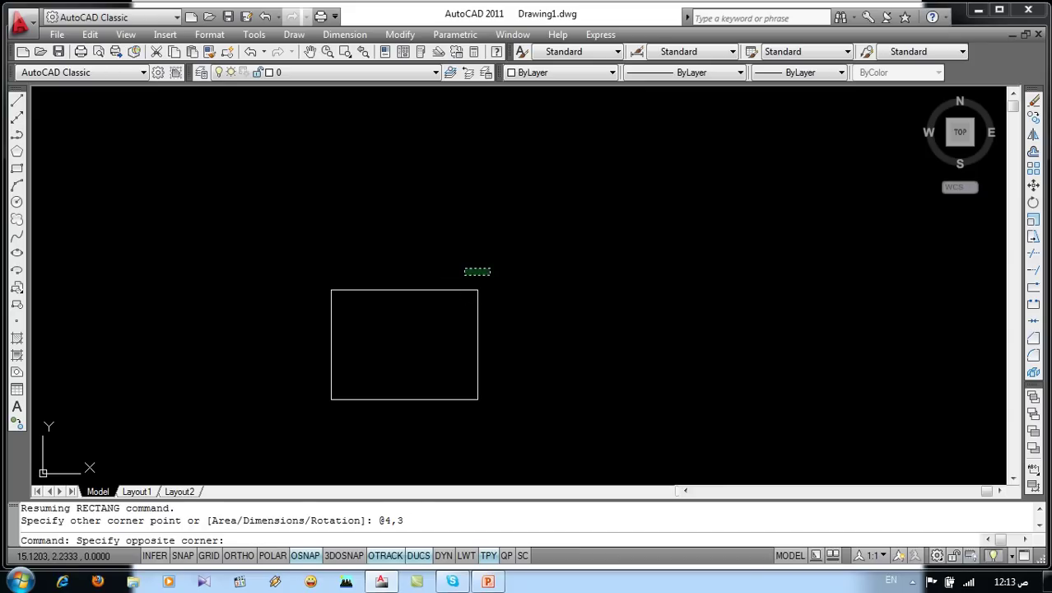
- Select the new rectangle to check it, then pan it toward the upper left
left_click(463, 272)
left_click(347, 387)
left_click(301, 420)
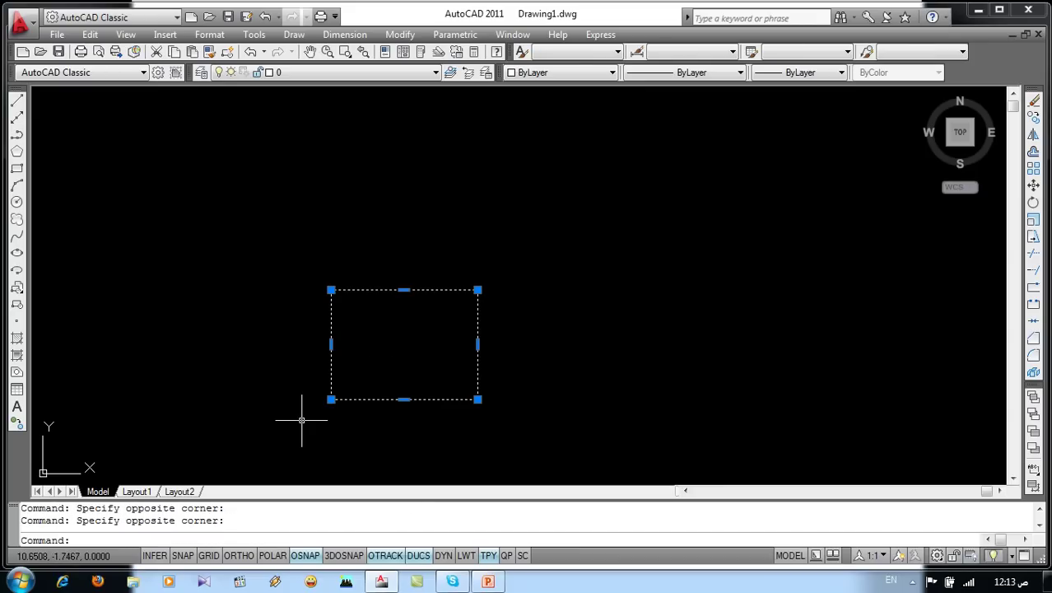
key("Escape")
key("Escape")
left_click(496, 331)
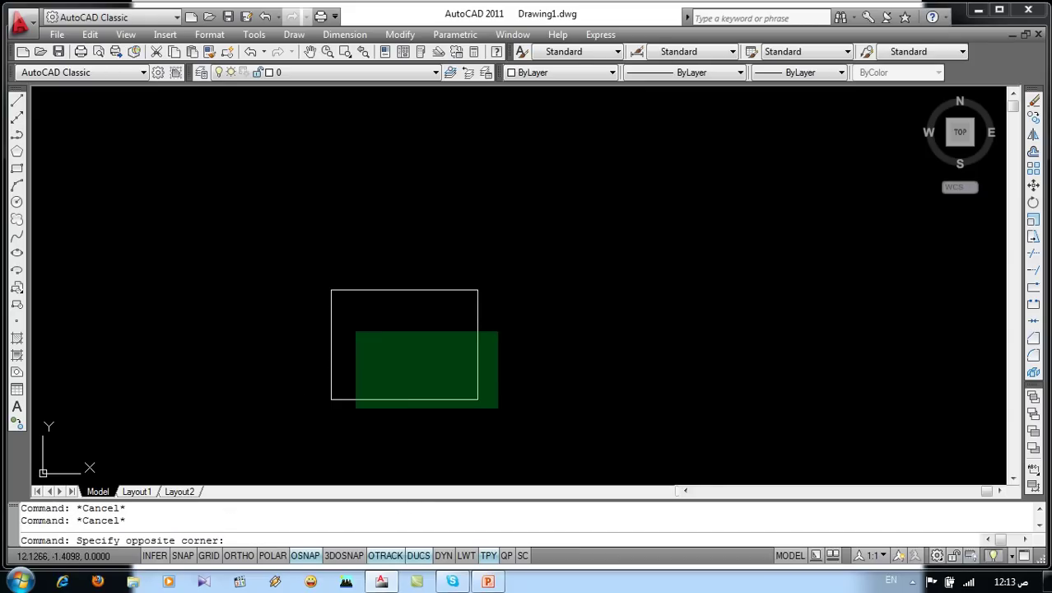
left_click(302, 425)
key("Escape")
key("Escape")
middle_click_drag(471, 419, 273, 341)
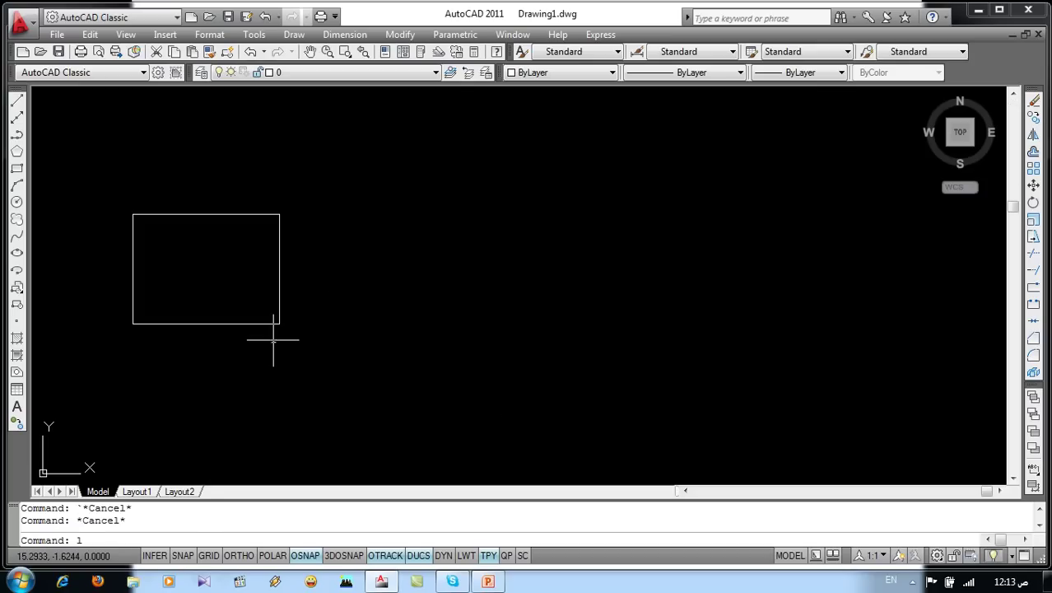
- With Ortho on, build a 4×3 rectangle from four lines: 4 right, 3 up, 4 left, 3 down
key("Return")
left_click(390, 323)
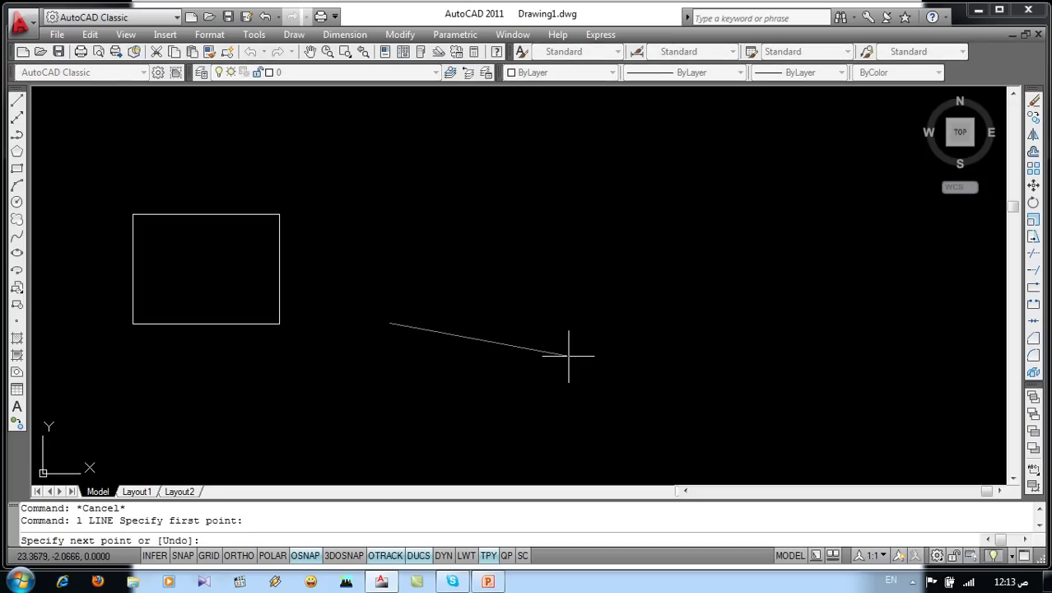
key("F8")
type("4")
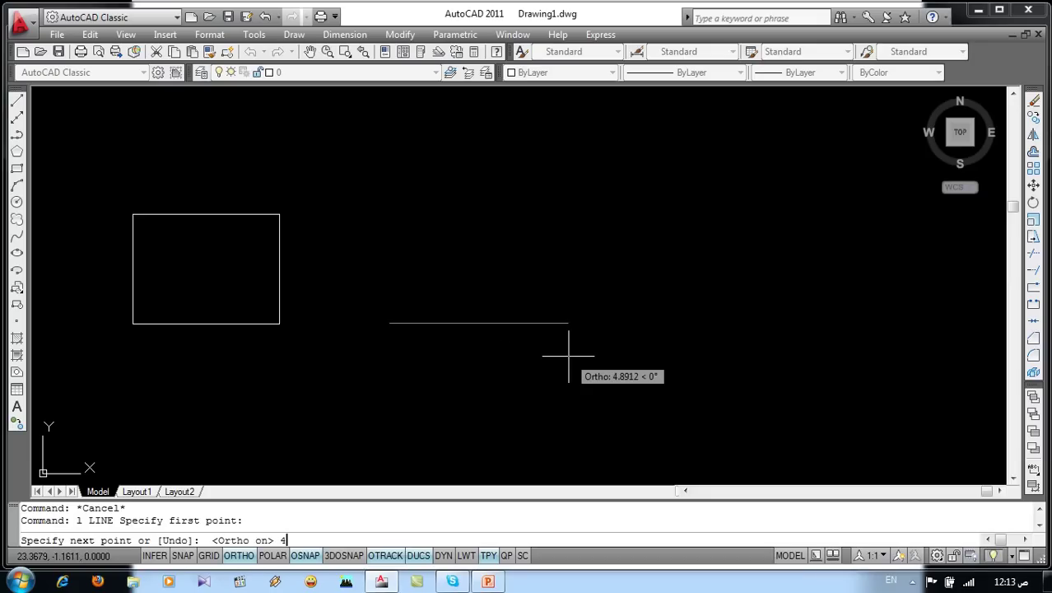
key("Return")
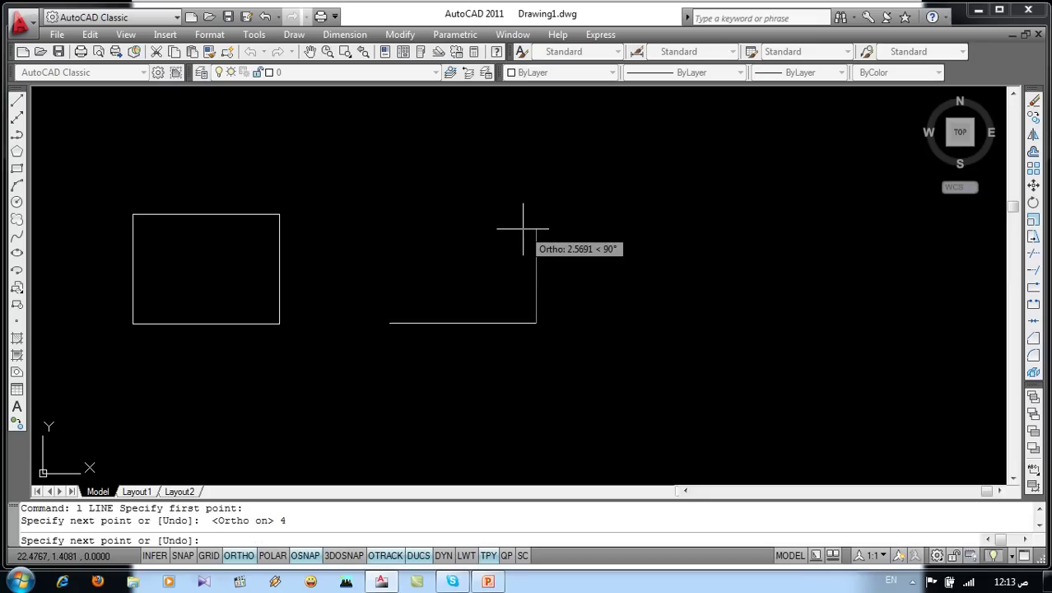
type("3")
key("Return")
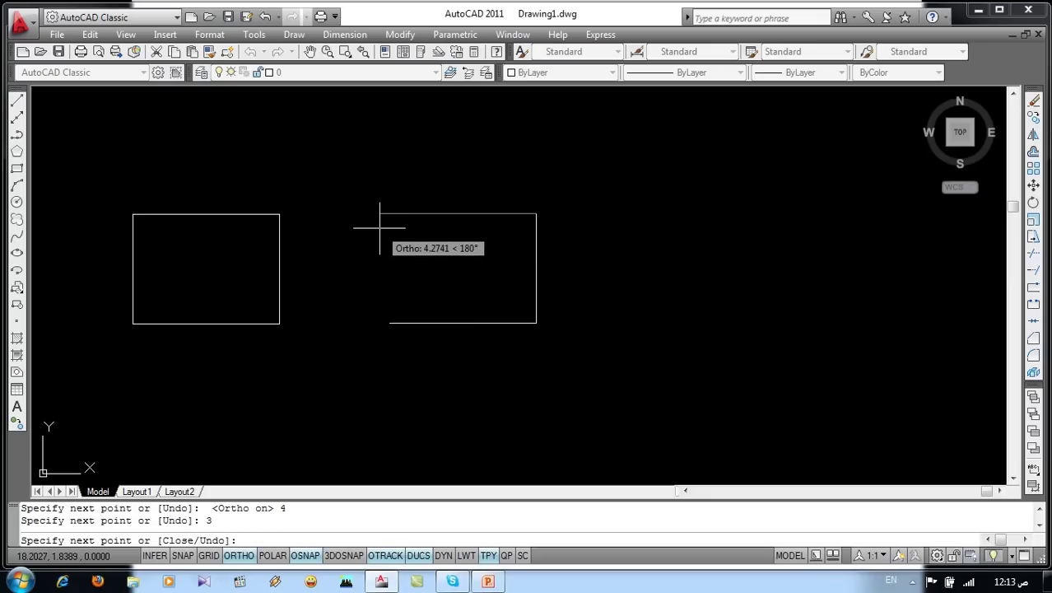
type("4")
key("Return")
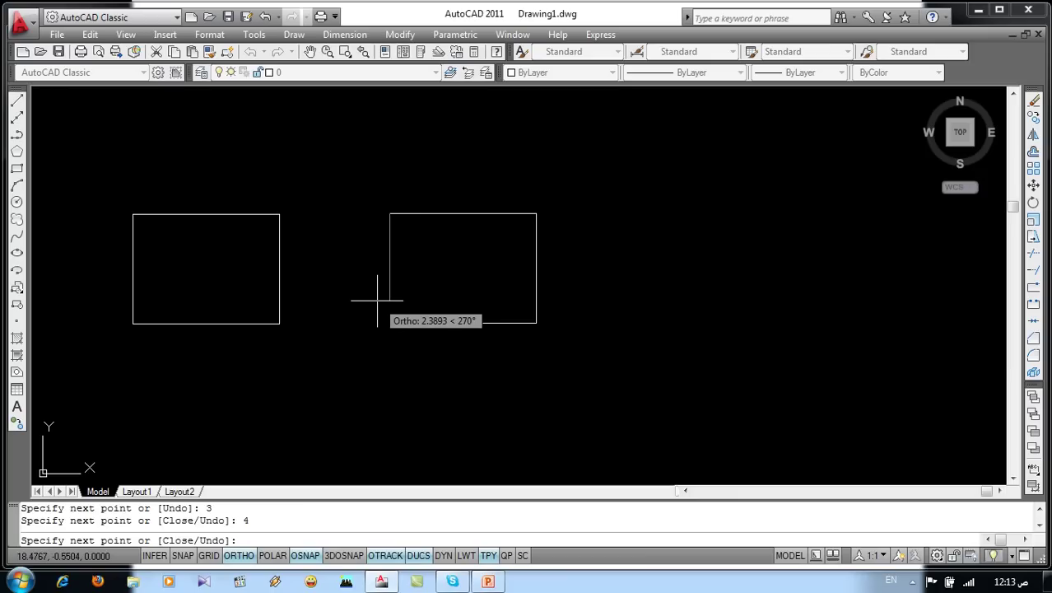
type("3")
key("Return")
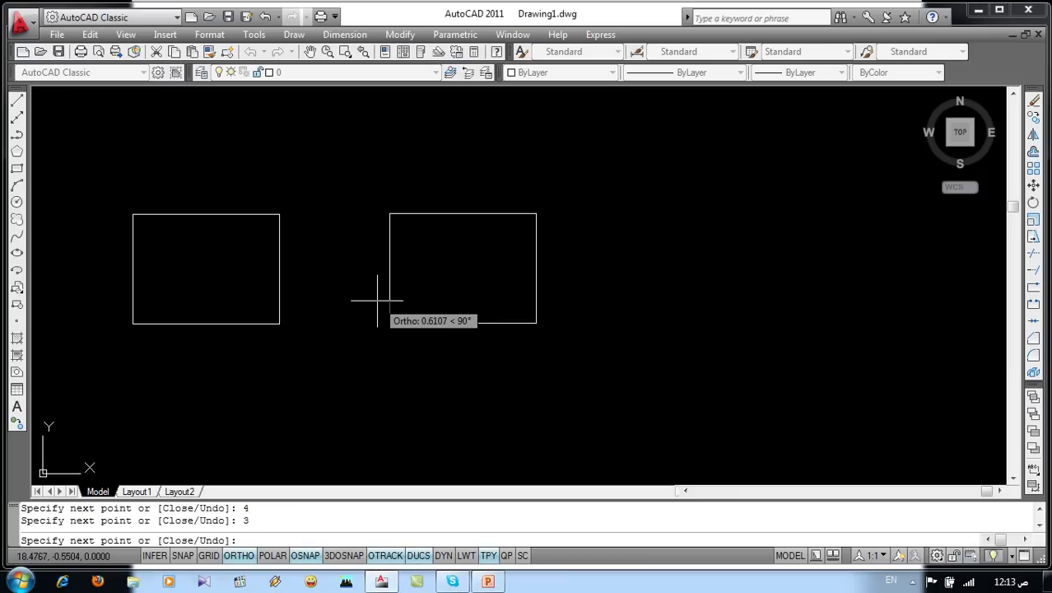
key("Escape")
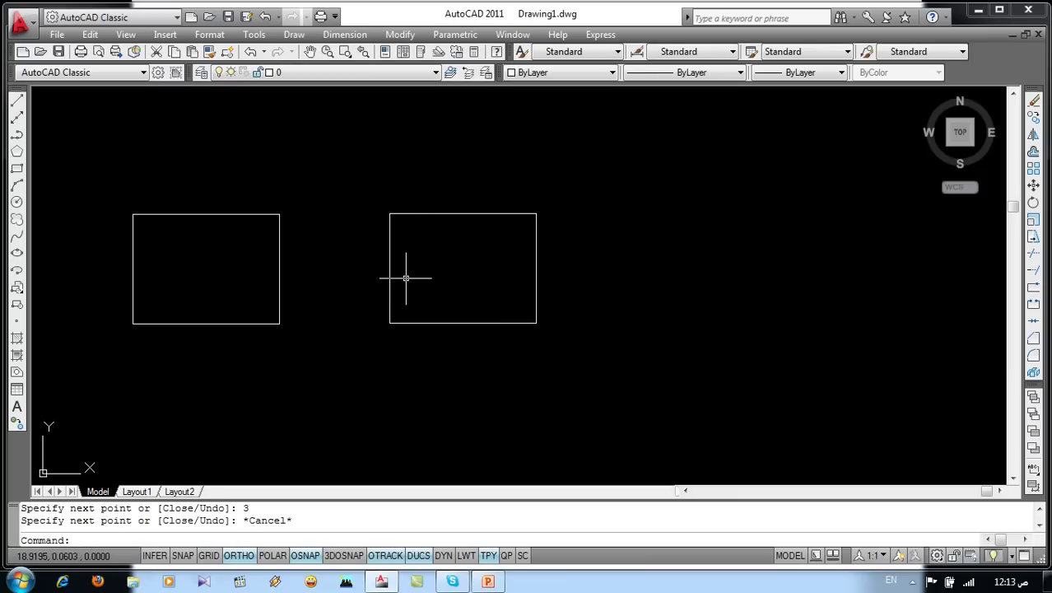
middle_click_drag(405, 278, 545, 277)
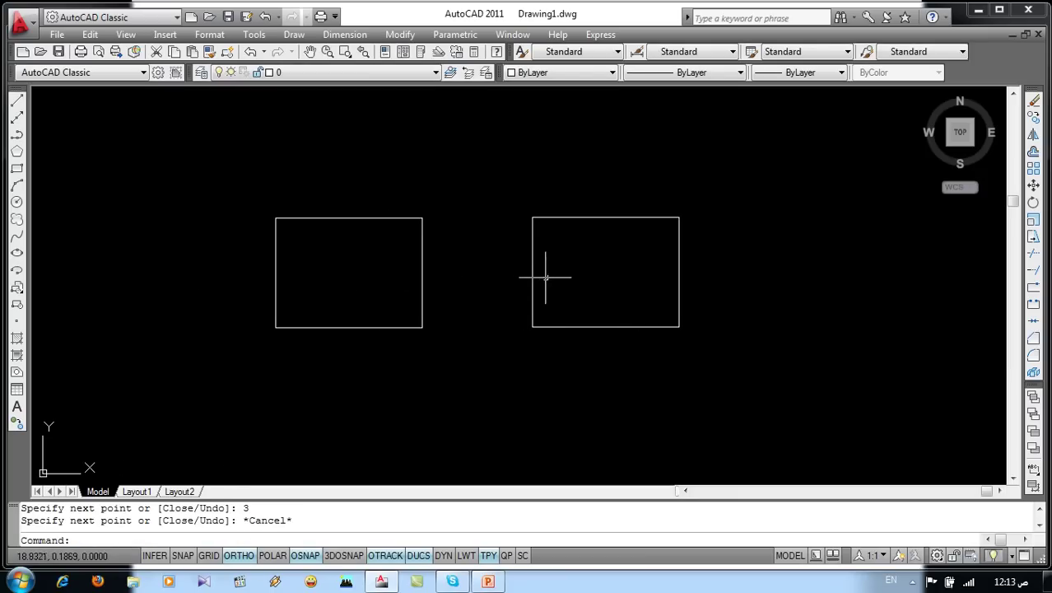
- Select the RECTANG rectangle and the four-line rectangle, then delete all five objects
left_click(533, 273)
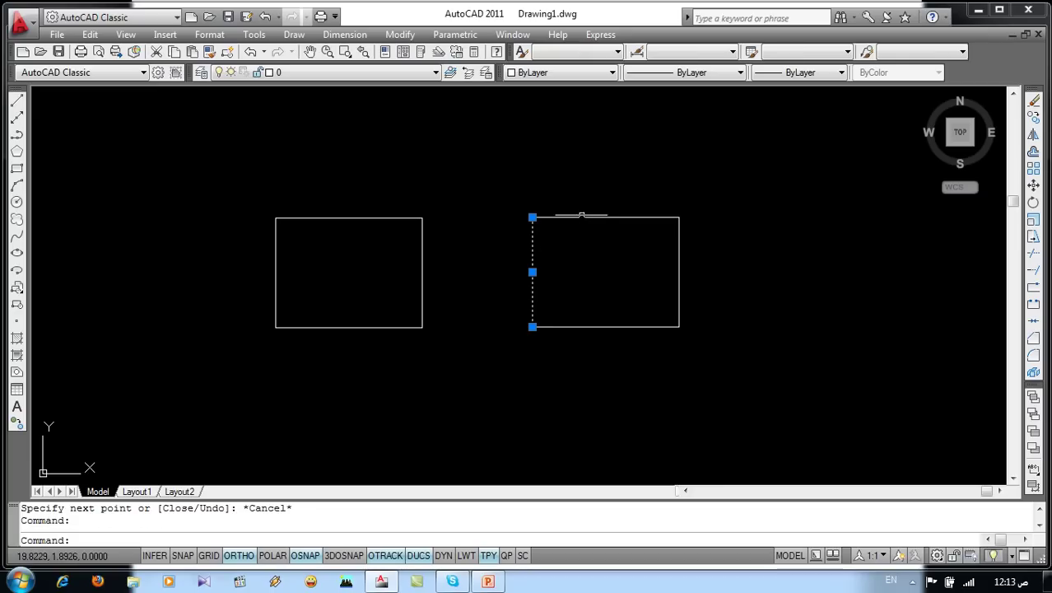
left_click(580, 217)
key("Escape")
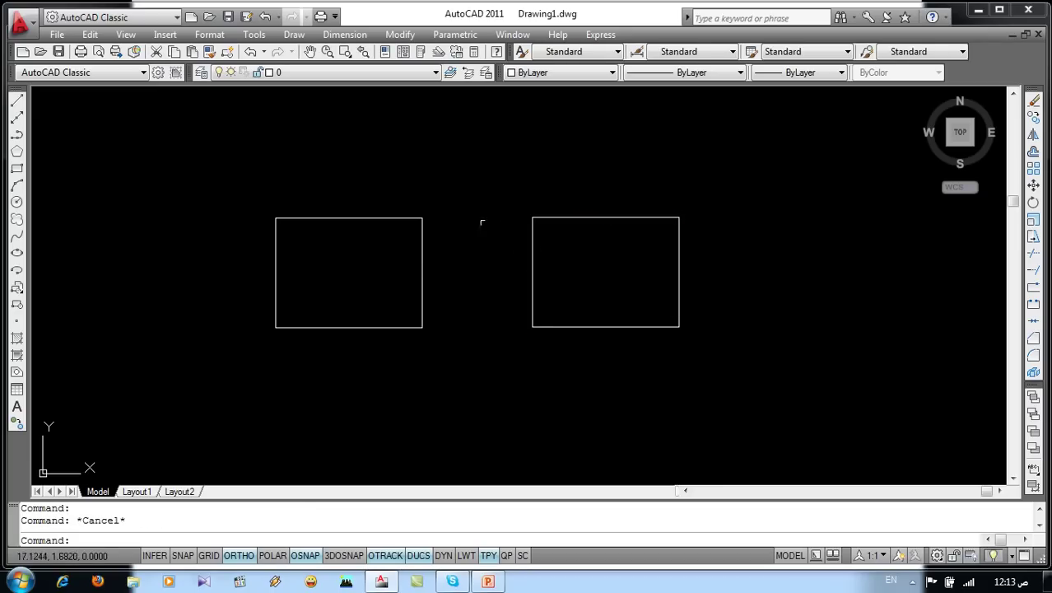
left_click(418, 217)
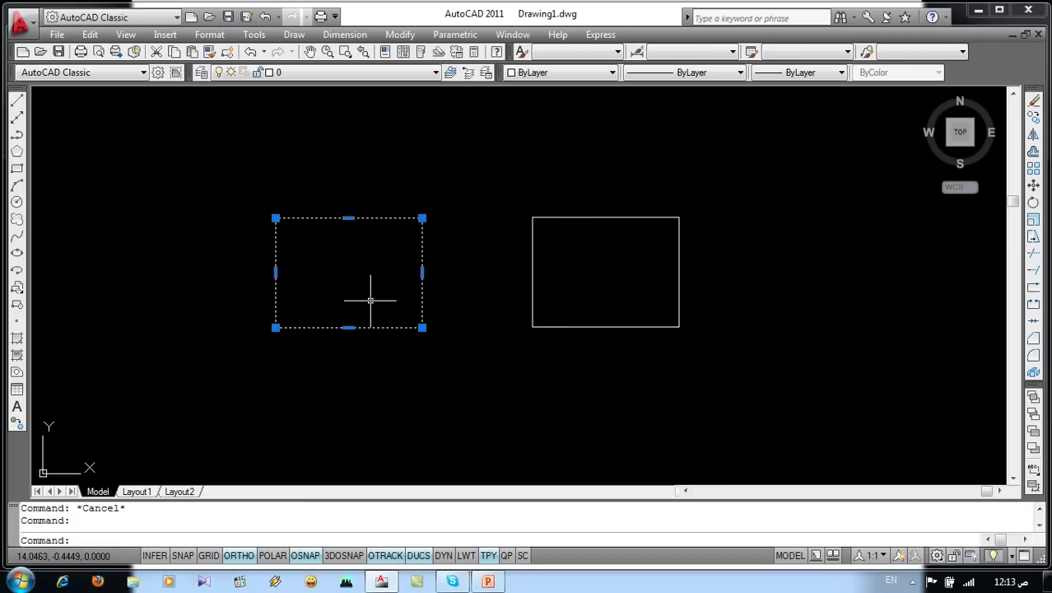
left_click(738, 201)
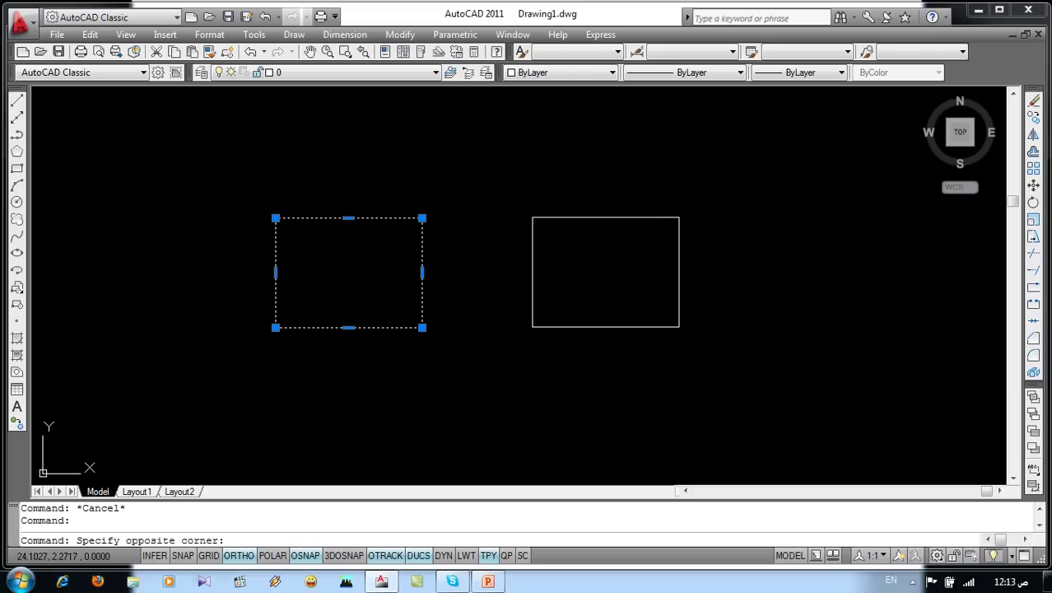
left_click(230, 396)
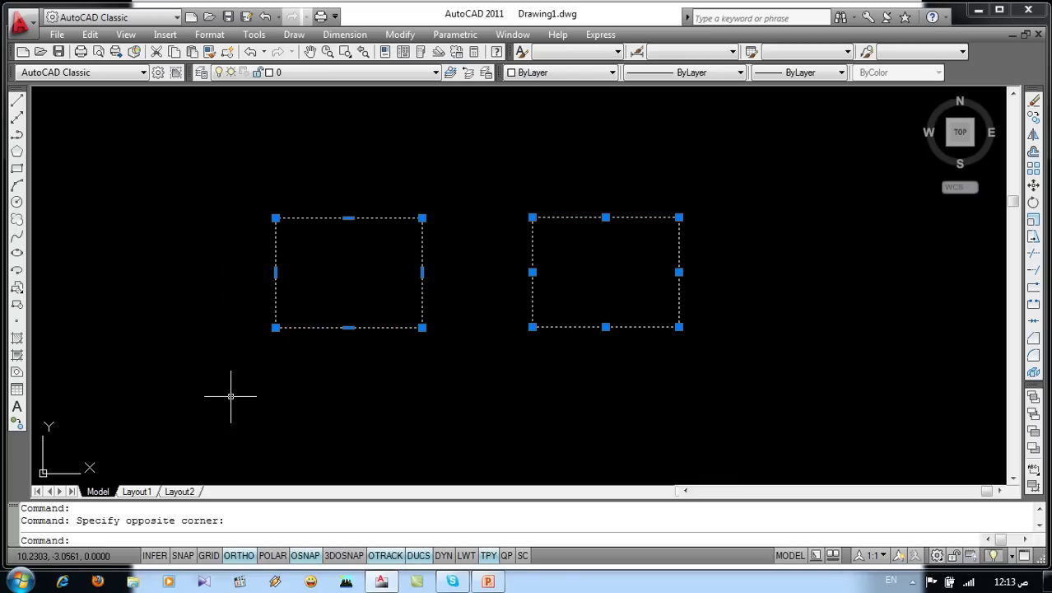
key("Delete")
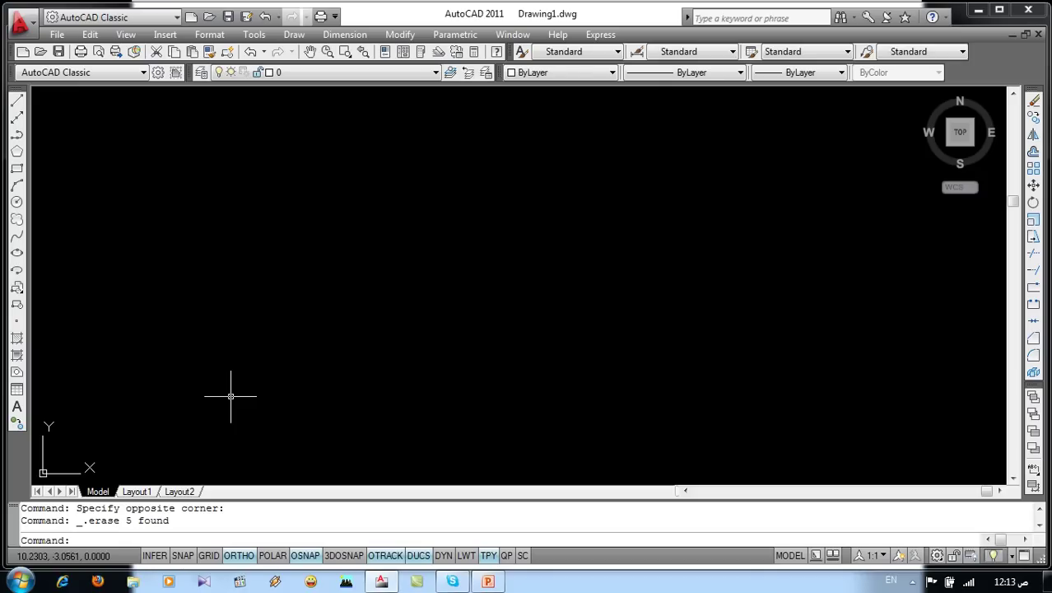
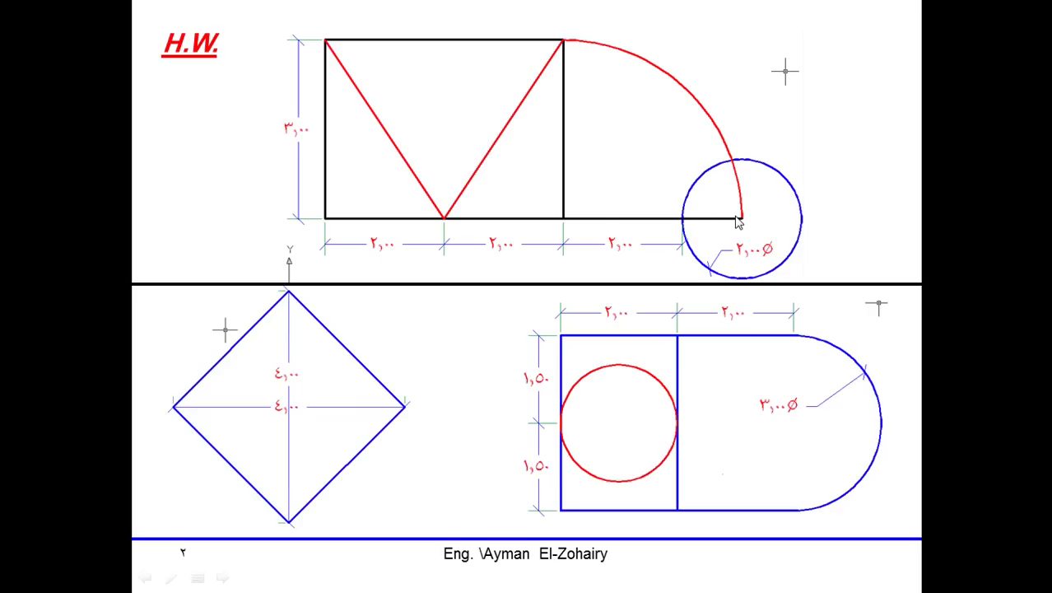
- Switch from the PowerPoint homework slide back to the empty AutoCAD drawing
key("alt+Tab")
- Draw a 4 by 3 rectangle with RECTANG
type("rec")
key("Return")
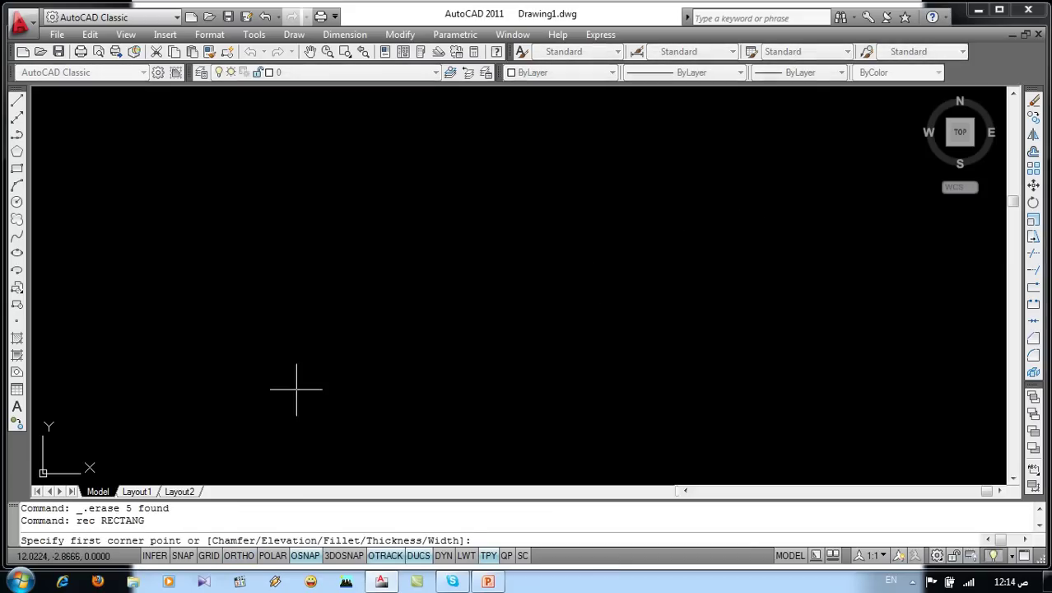
left_click(282, 404)
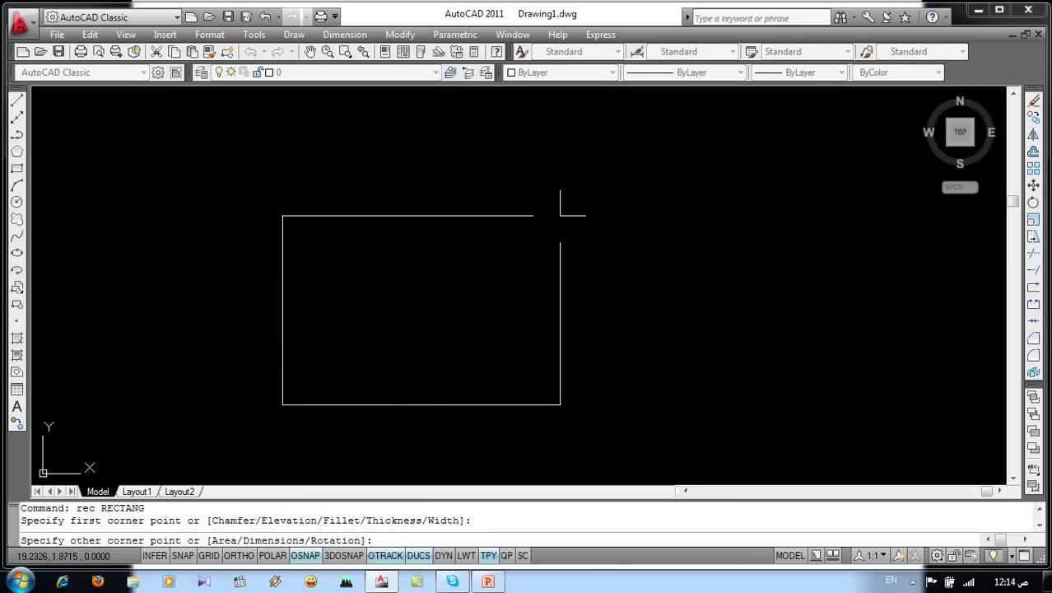
type("@4,3")
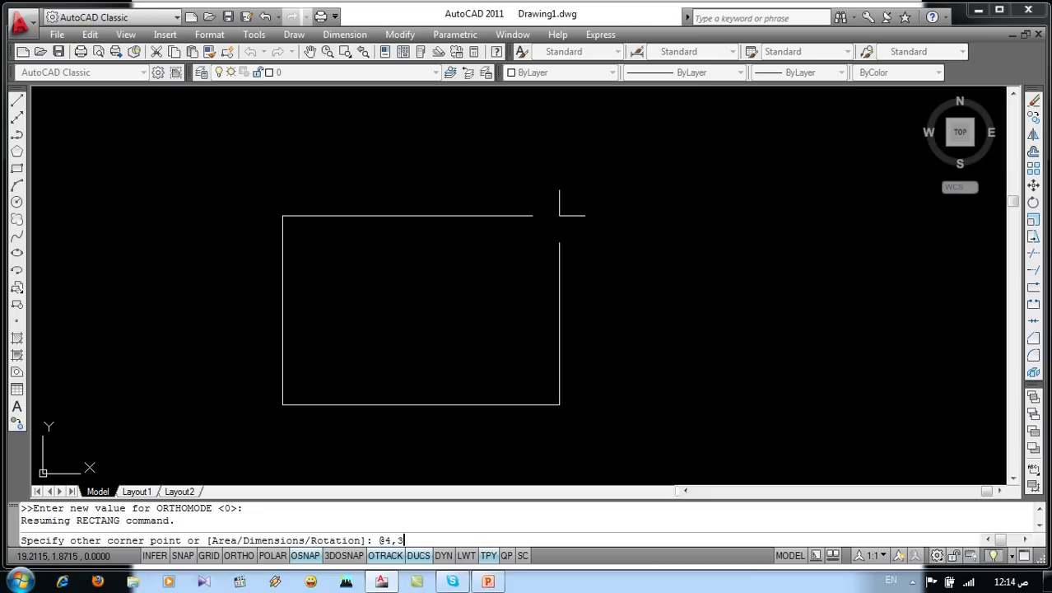
key("Return")
- Draw two lines from the top corners meeting on the bottom edge, forming a V
type("l")
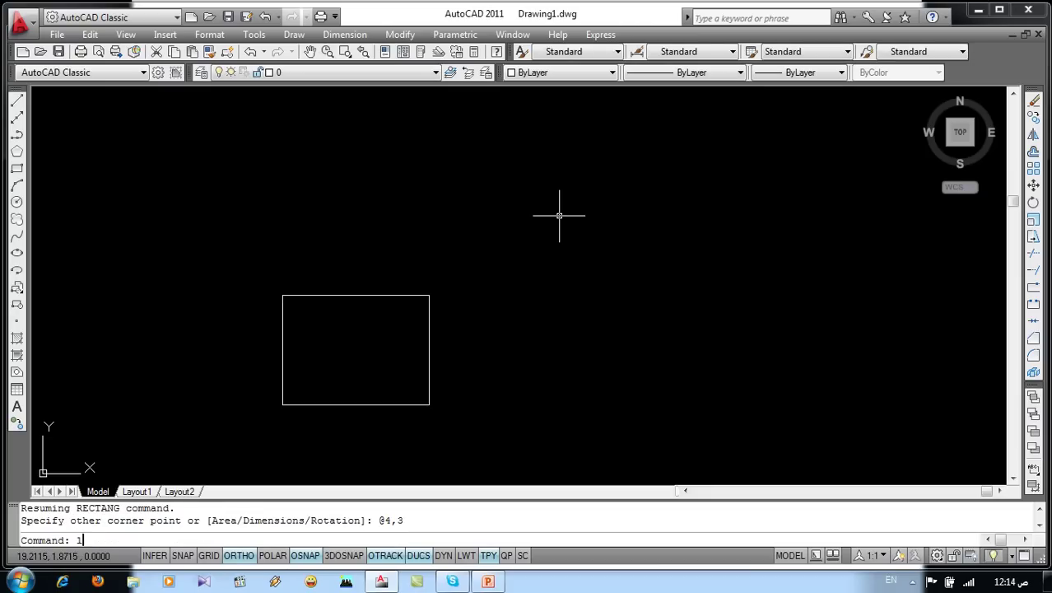
key("Return")
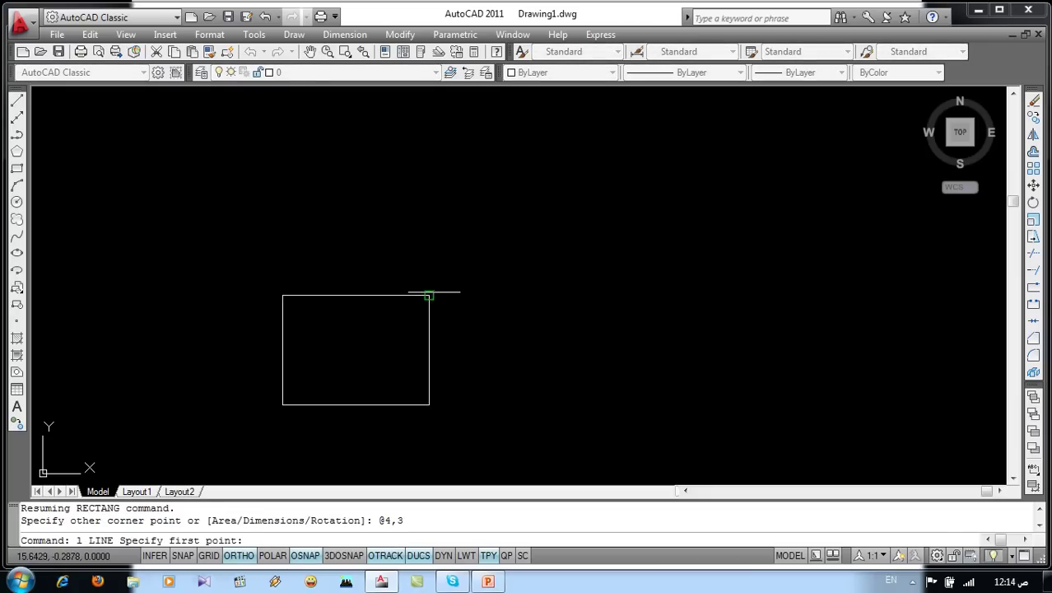
left_click(429, 295)
key("F8")
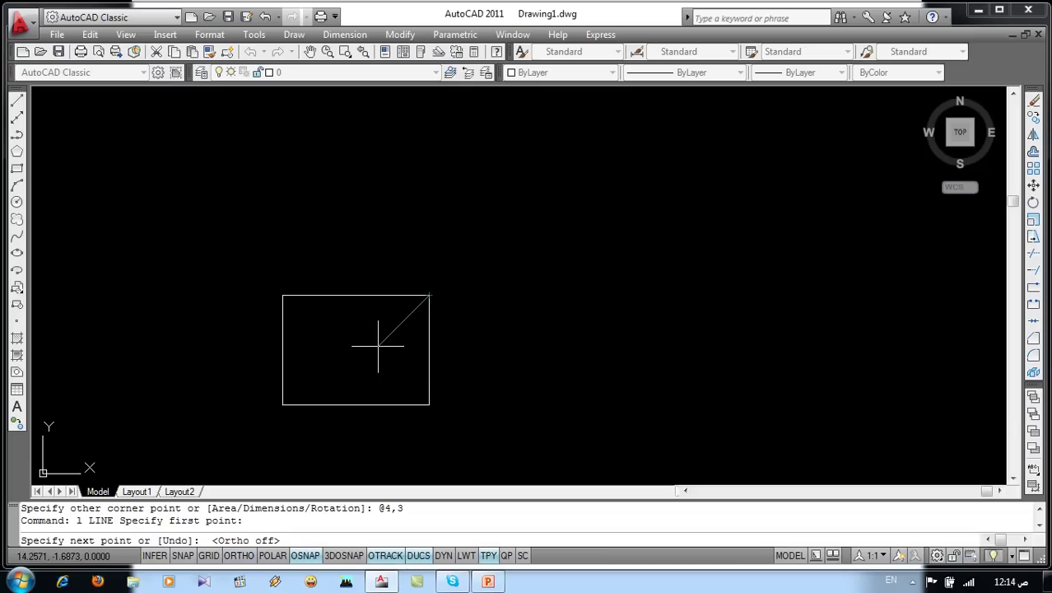
left_click(355, 404)
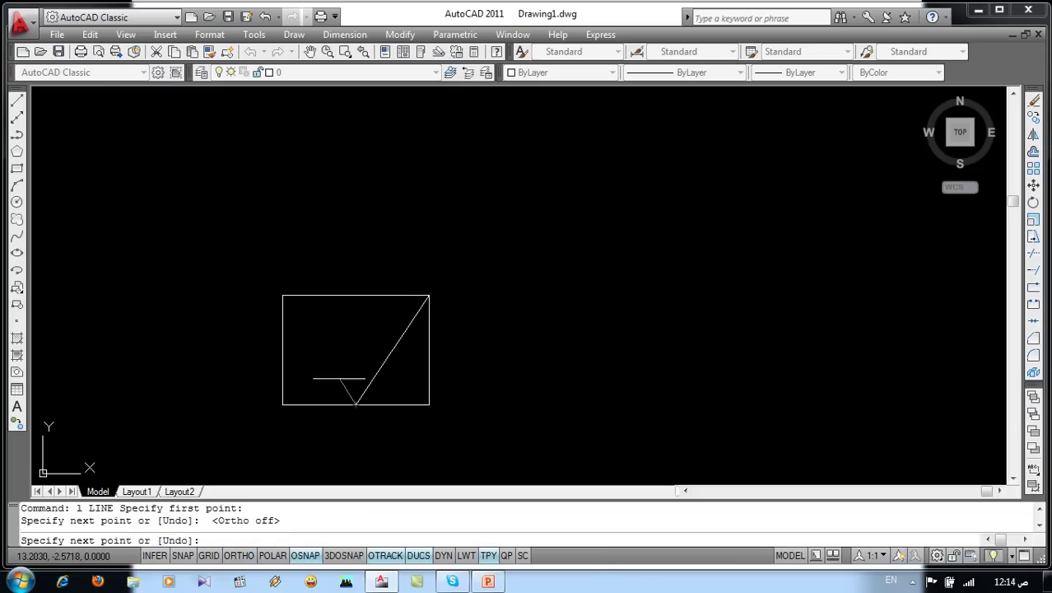
left_click(282, 295)
key("Escape")
middle_click_drag(386, 347, 427, 271)
- Add a 3-unit horizontal line extending right from the rectangle's bottom-right corner
type("l")
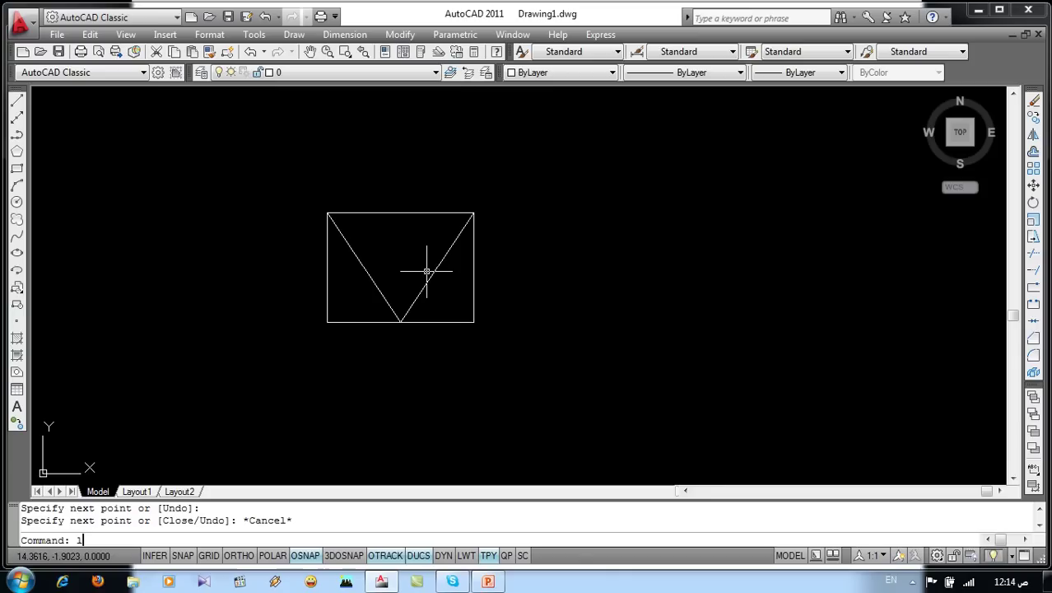
key("Return")
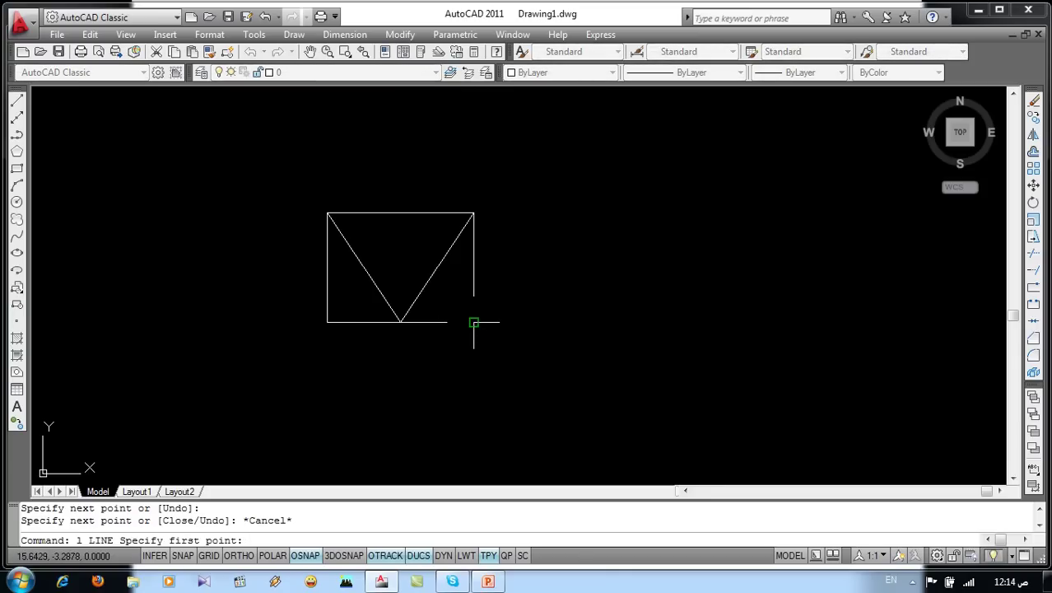
left_click(473, 322)
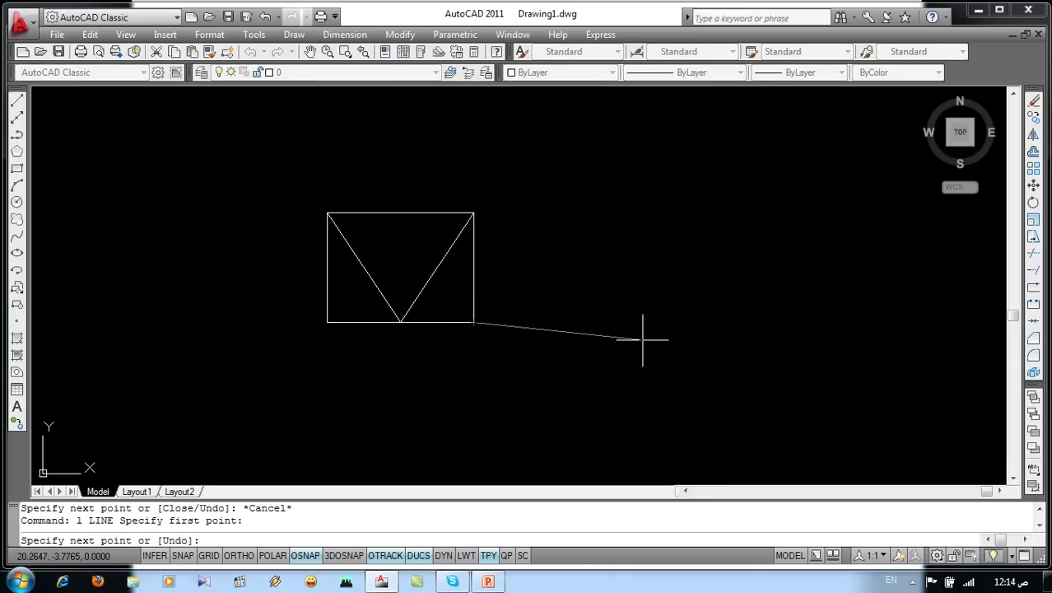
key("F8")
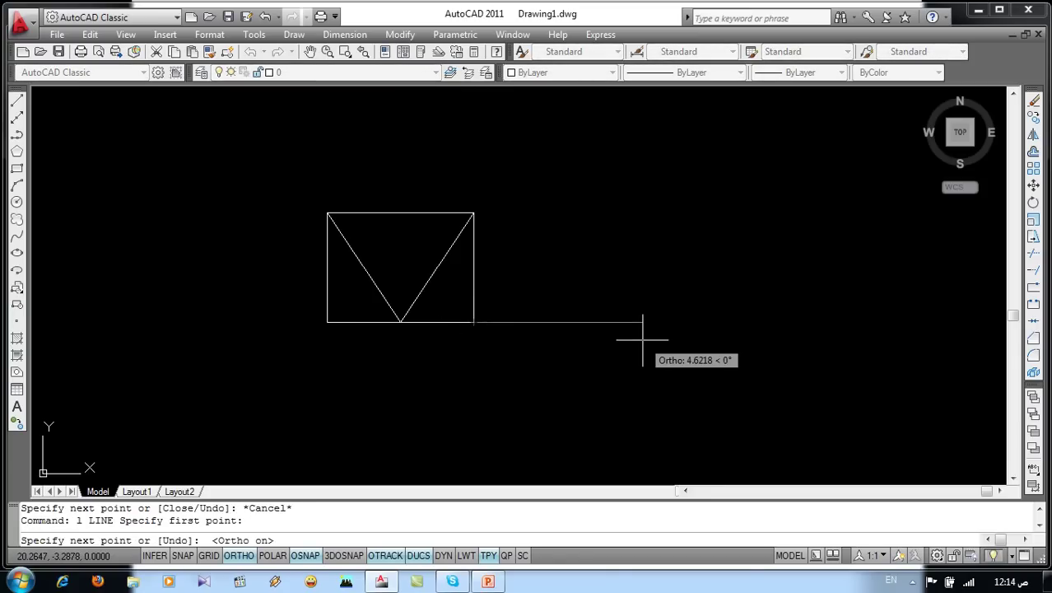
type("3")
key("Return")
key("Escape")
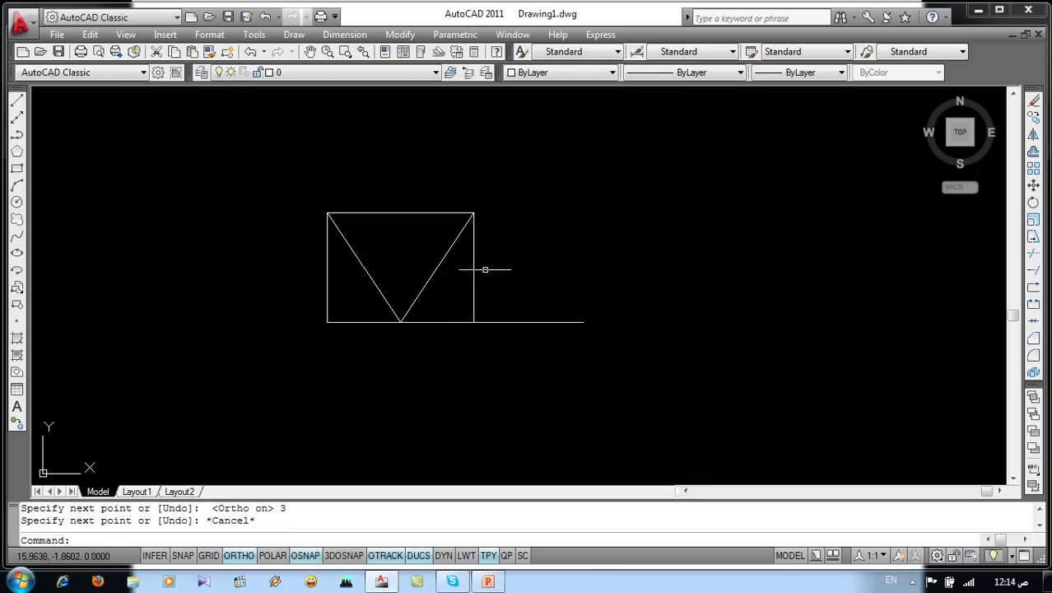
- Draw a quarter arc from the line's end, centred on the bottom-right corner, to the top-right corner
left_click(294, 35)
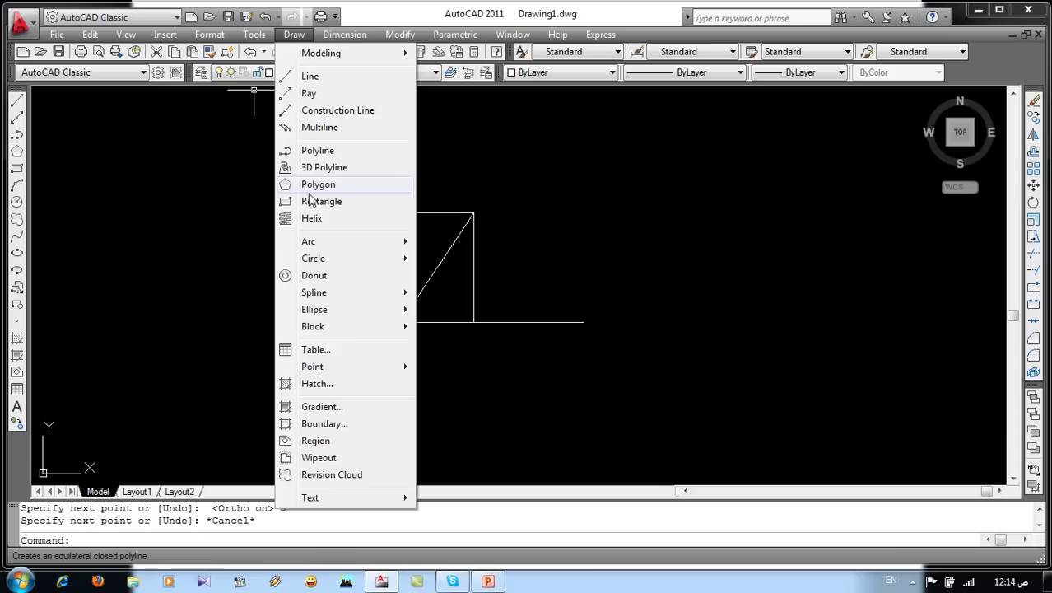
mouse_move(308, 242)
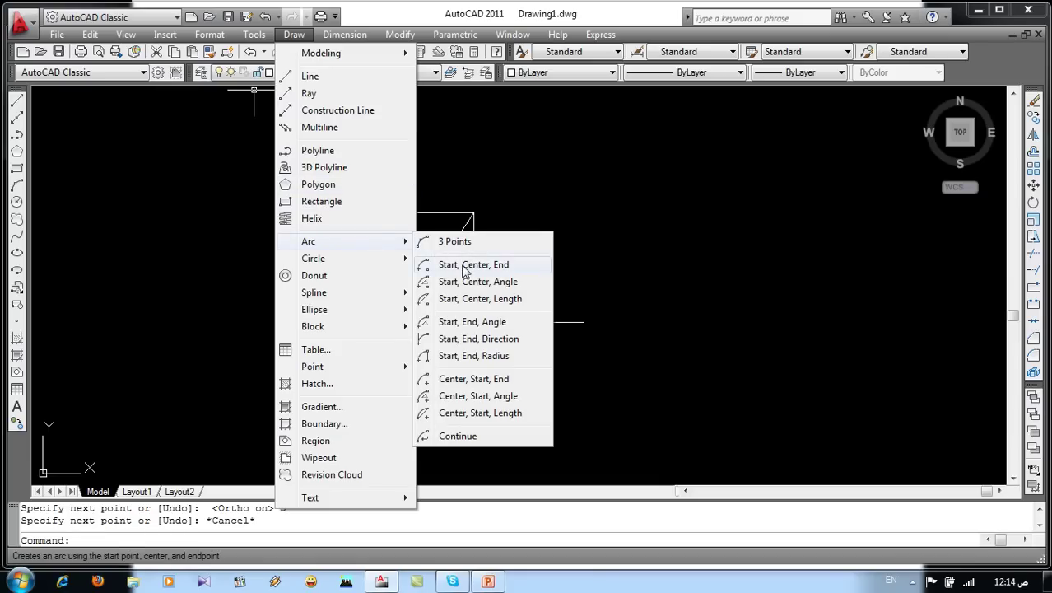
left_click(465, 264)
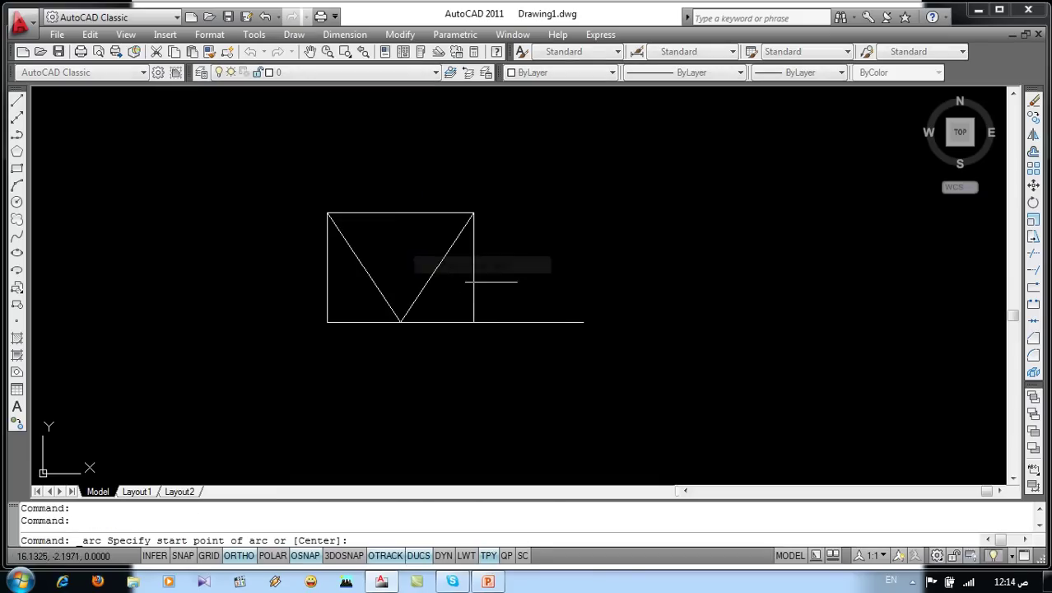
left_click(582, 322)
left_click(475, 322)
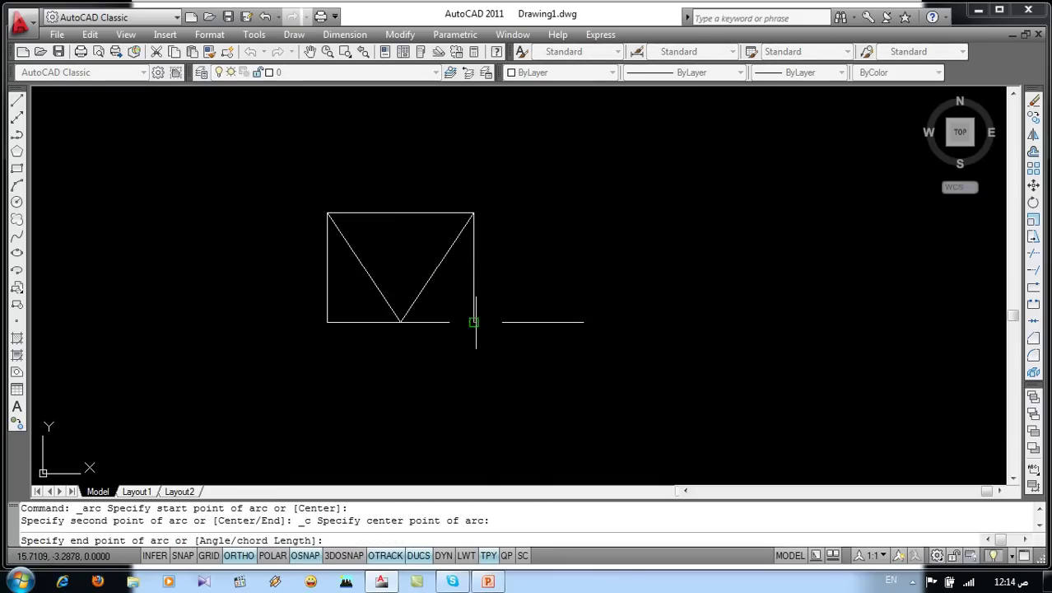
left_click(473, 216)
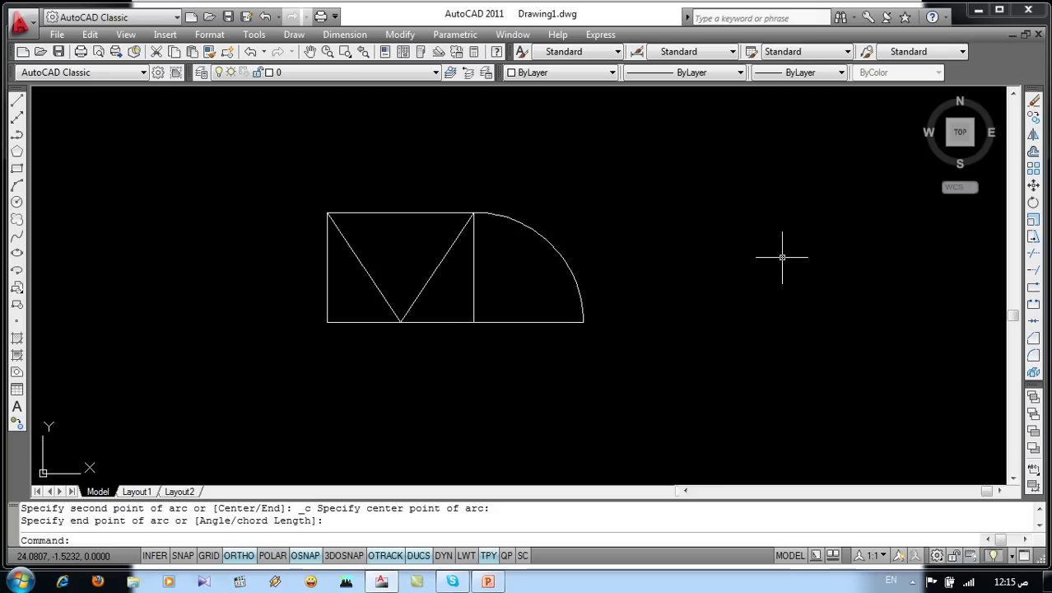
- Add a diameter-2 circle centred at the arc's lower end
left_click(294, 34)
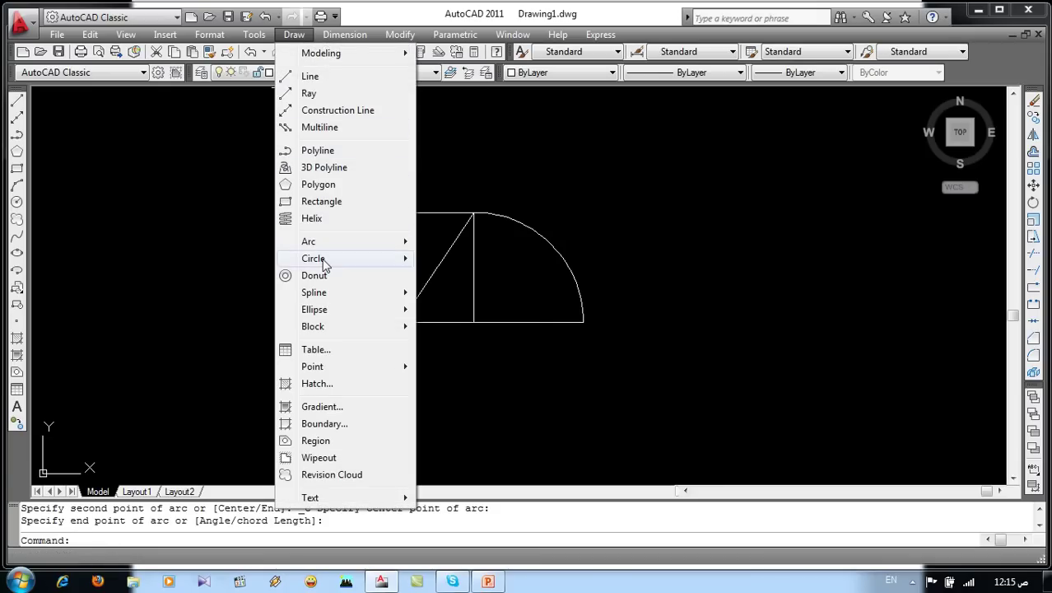
mouse_move(313, 259)
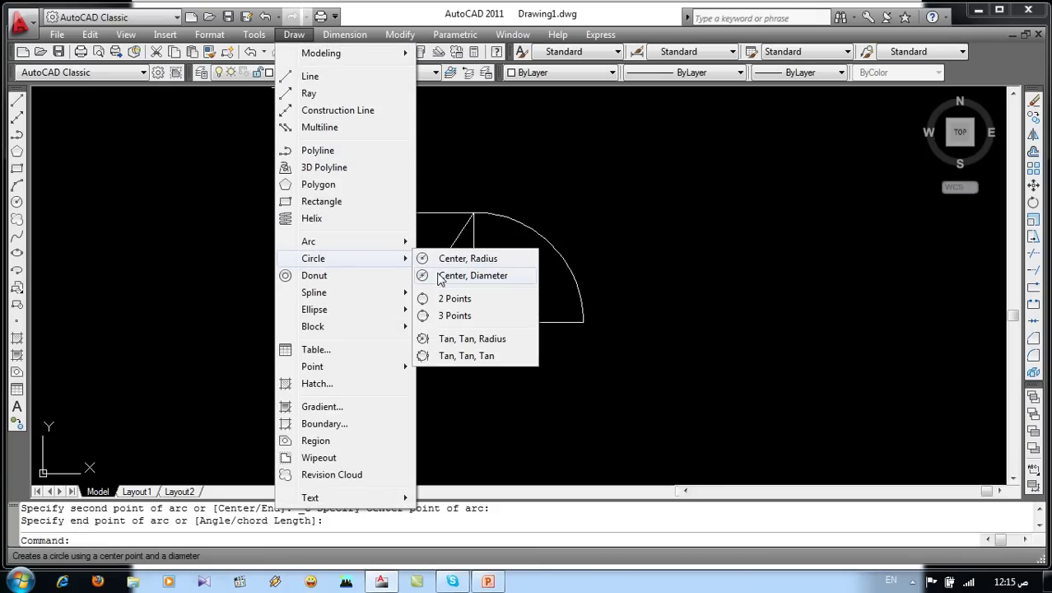
left_click(443, 283)
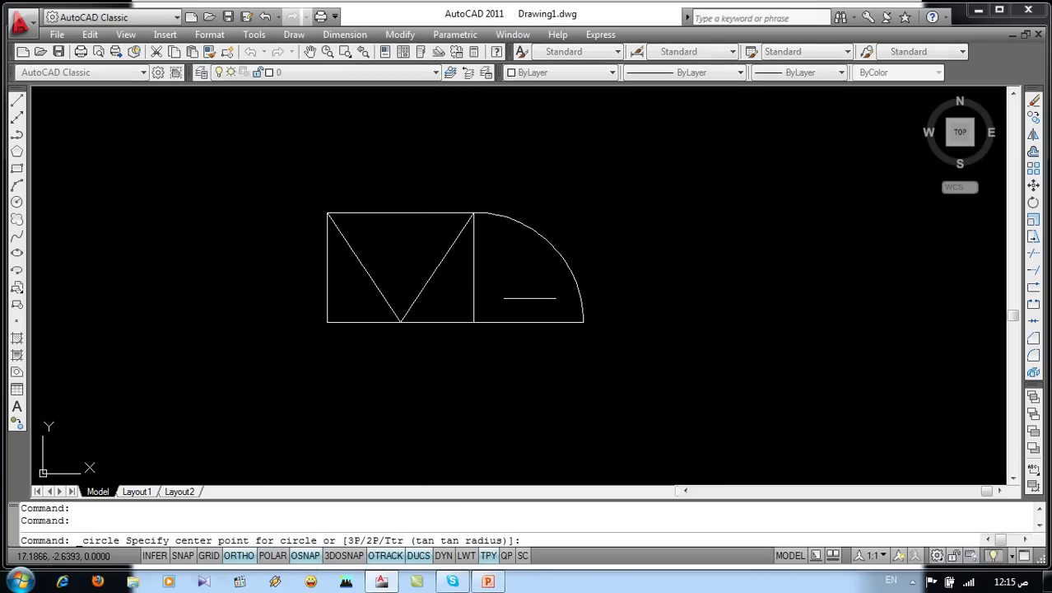
left_click(583, 321)
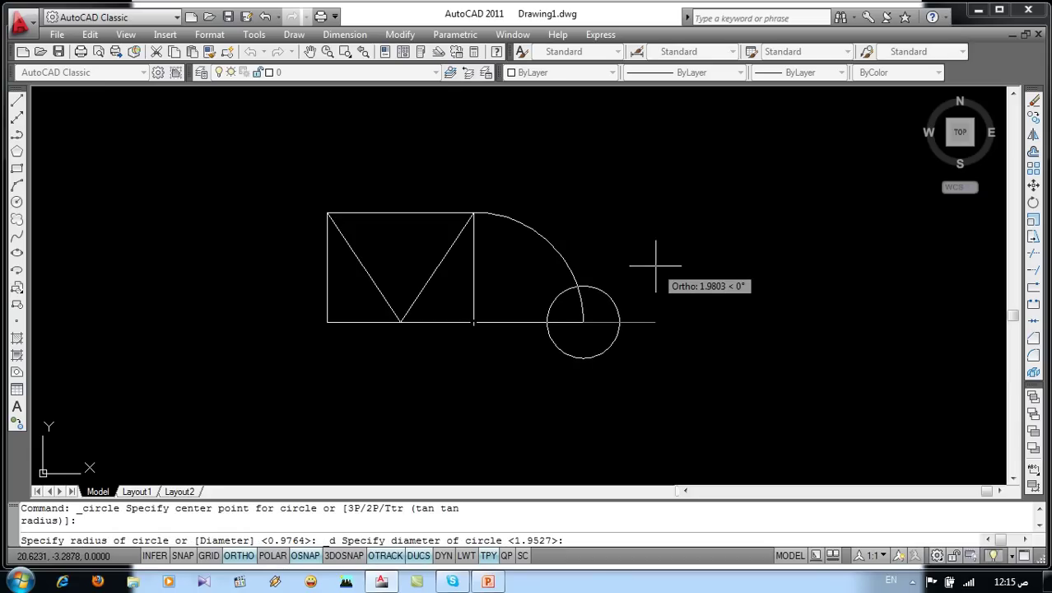
type("2")
key("Return")
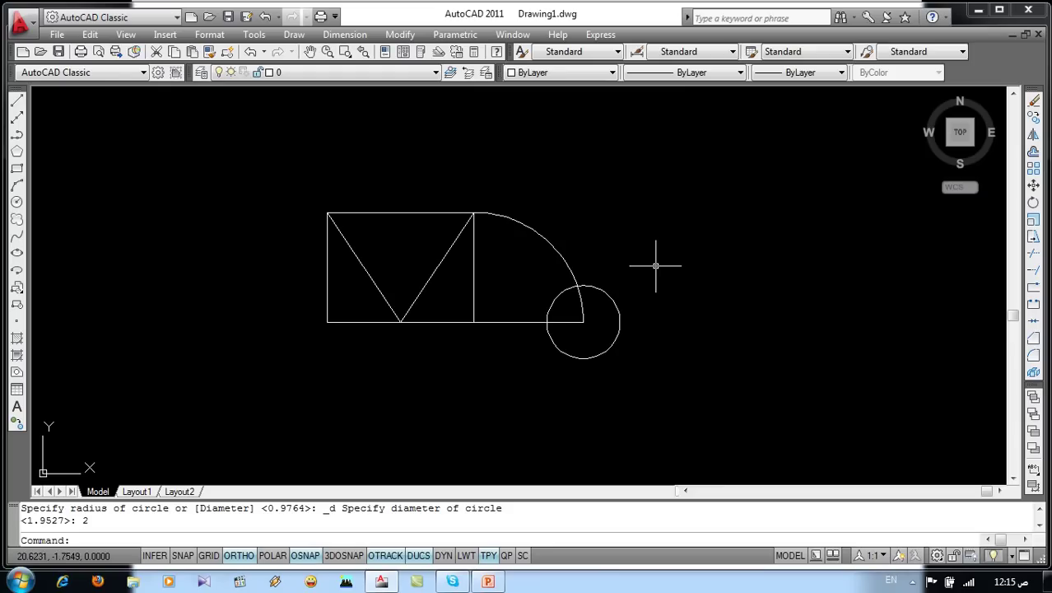
middle_click_drag(655, 265, 446, 218)
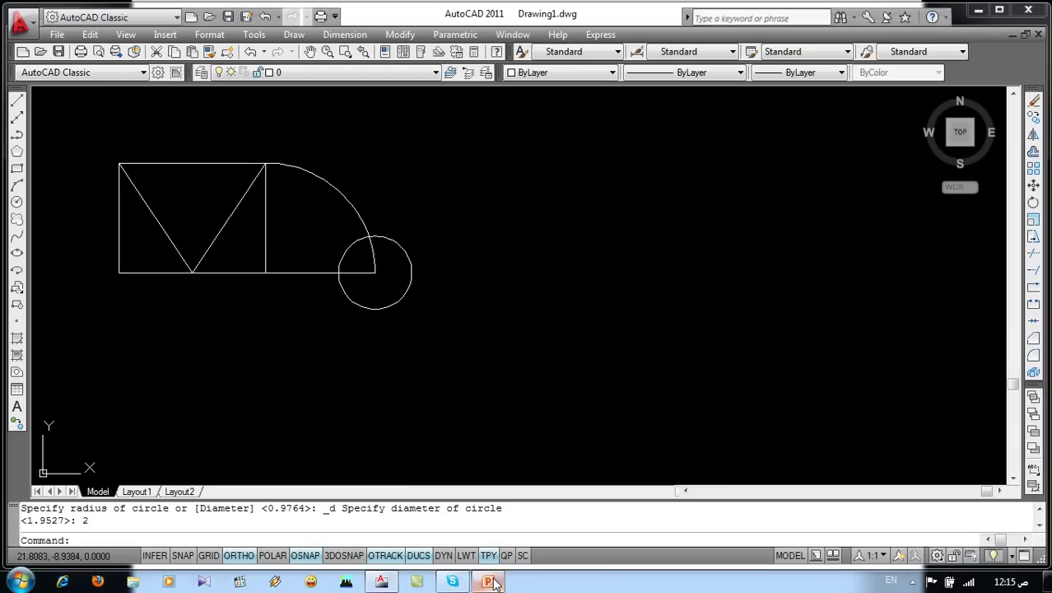
left_click(490, 582)
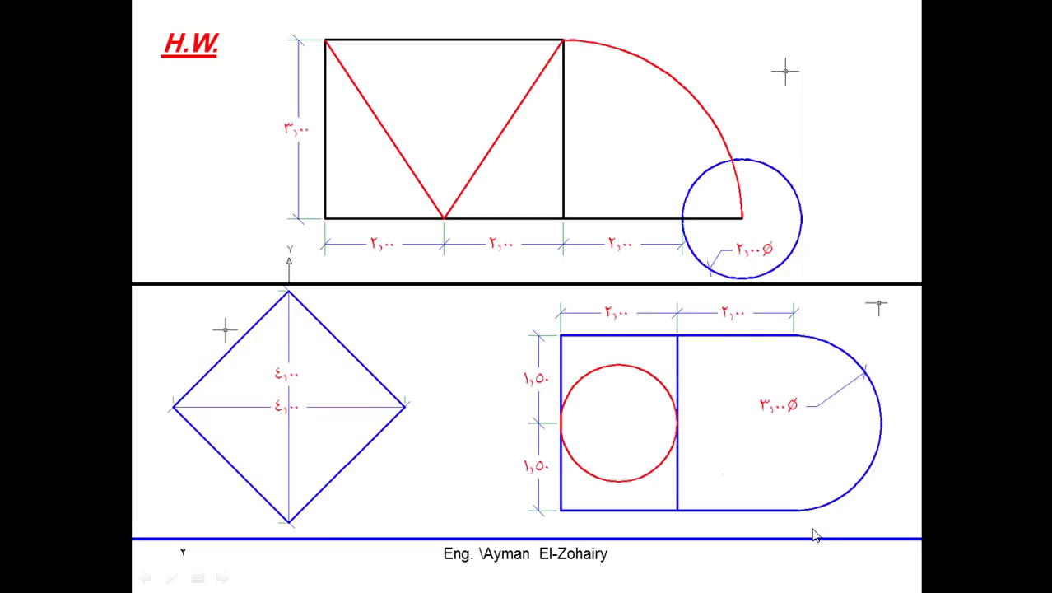
key("alt+Tab")
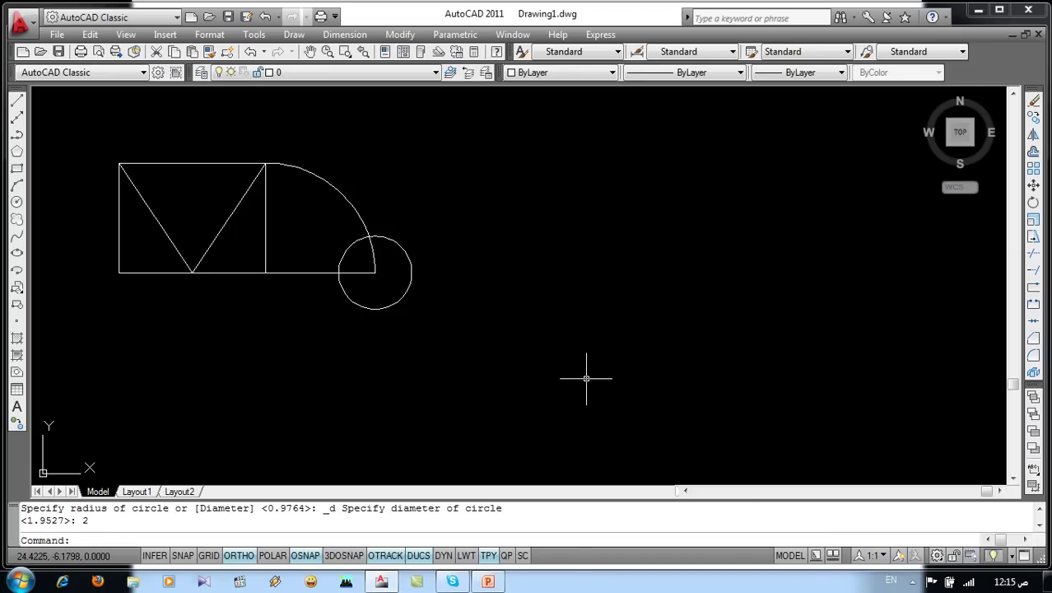
- Draw a new 2 by 3 rectangle with RECTANG
type("ec")
key("Return")
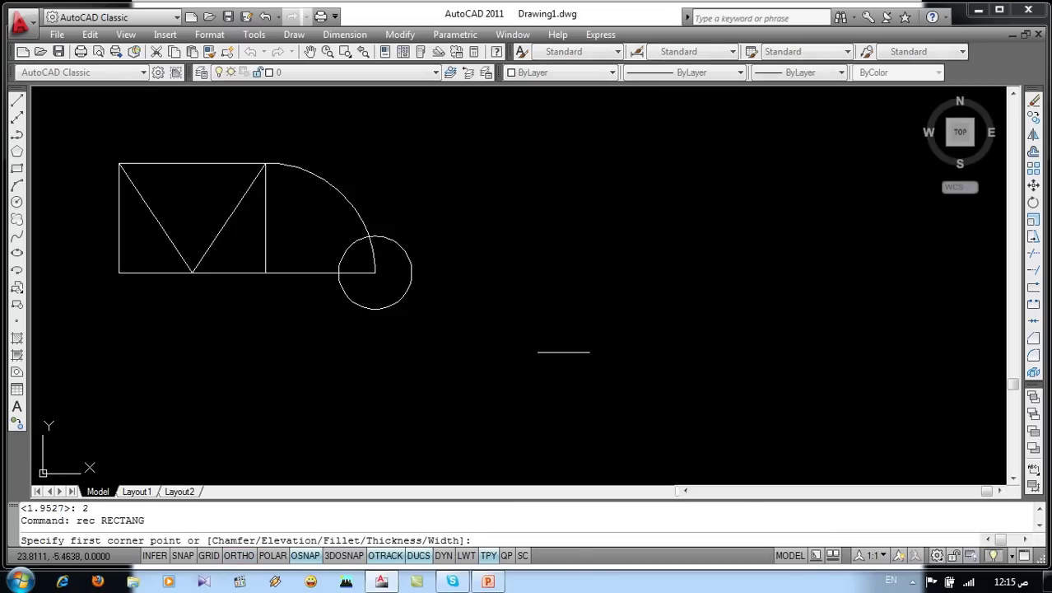
left_click(560, 348)
type("@")
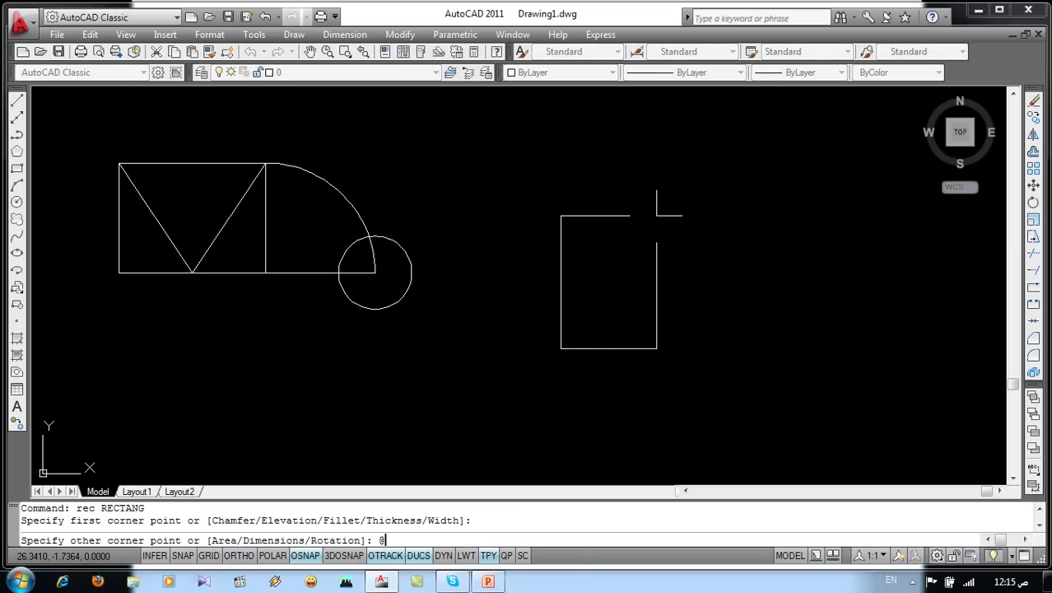
type("2,3")
key("Return")
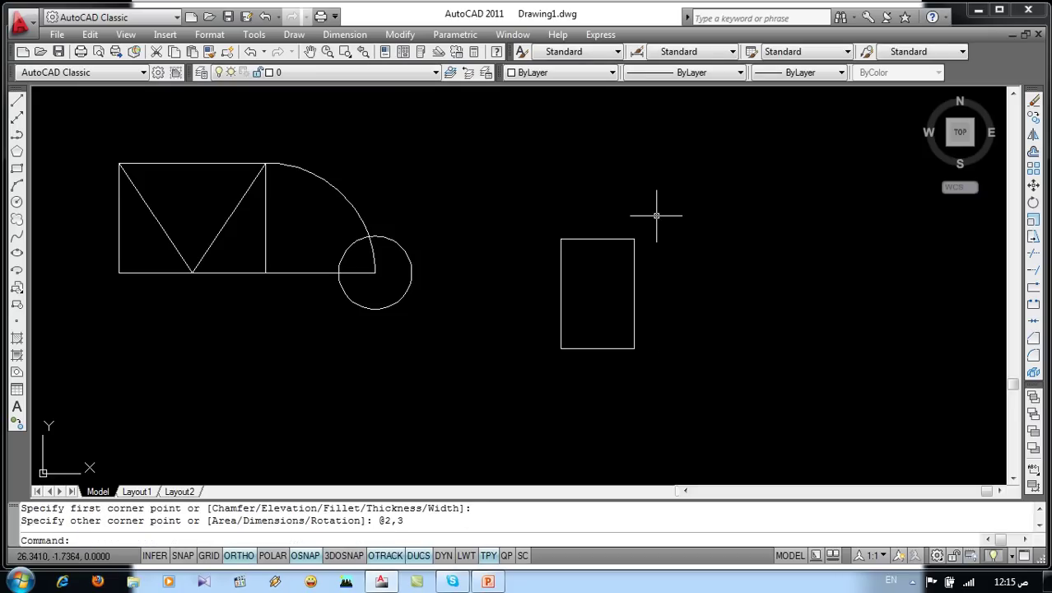
- Add a 2-point circle spanning the midpoints of the rectangle's left and right sides
scroll(601, 295, "up", 2)
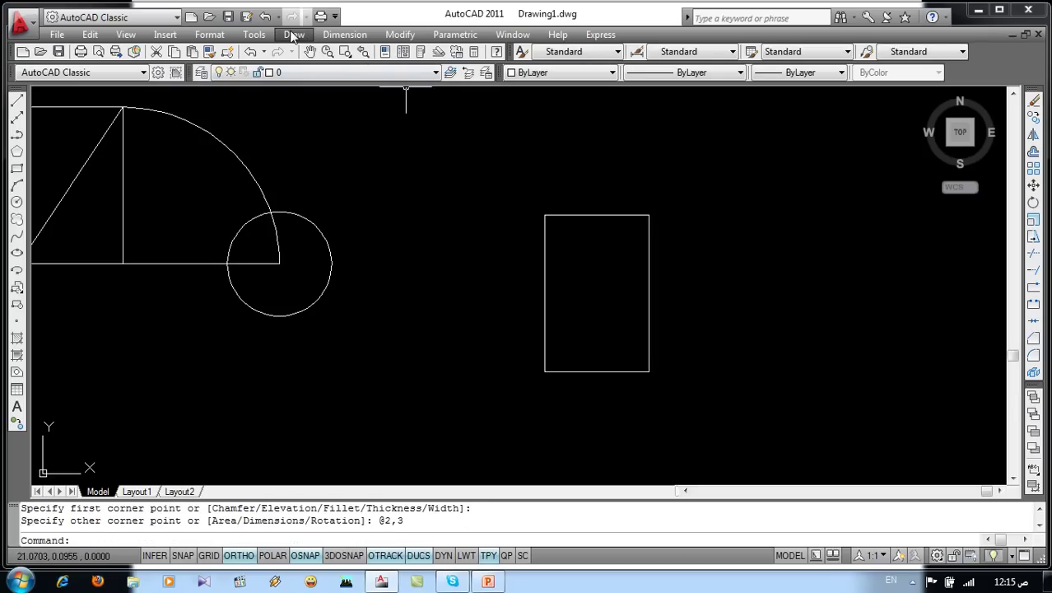
left_click(293, 34)
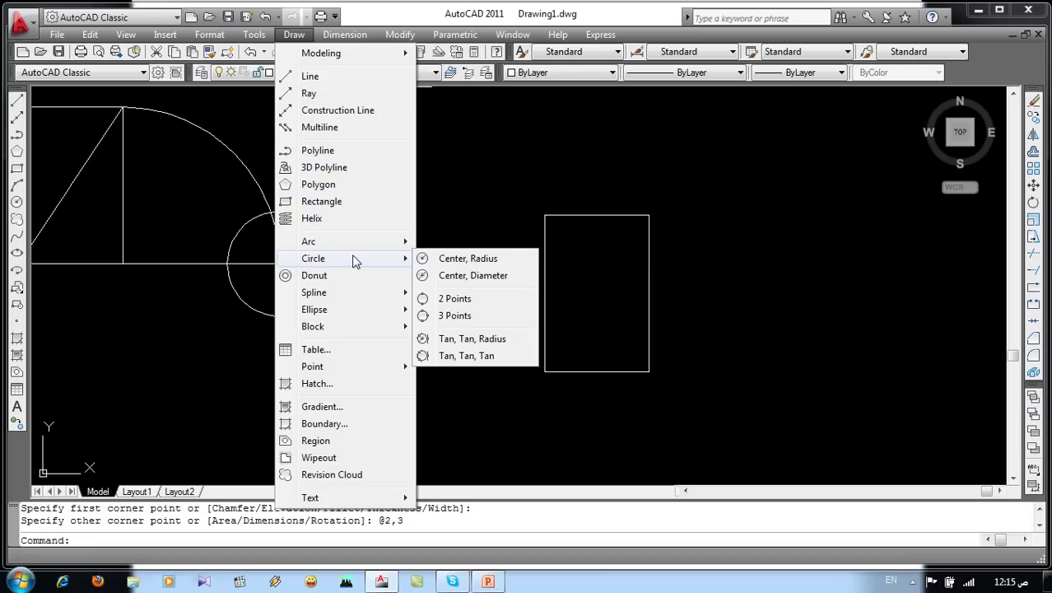
left_click(461, 300)
left_click(649, 294)
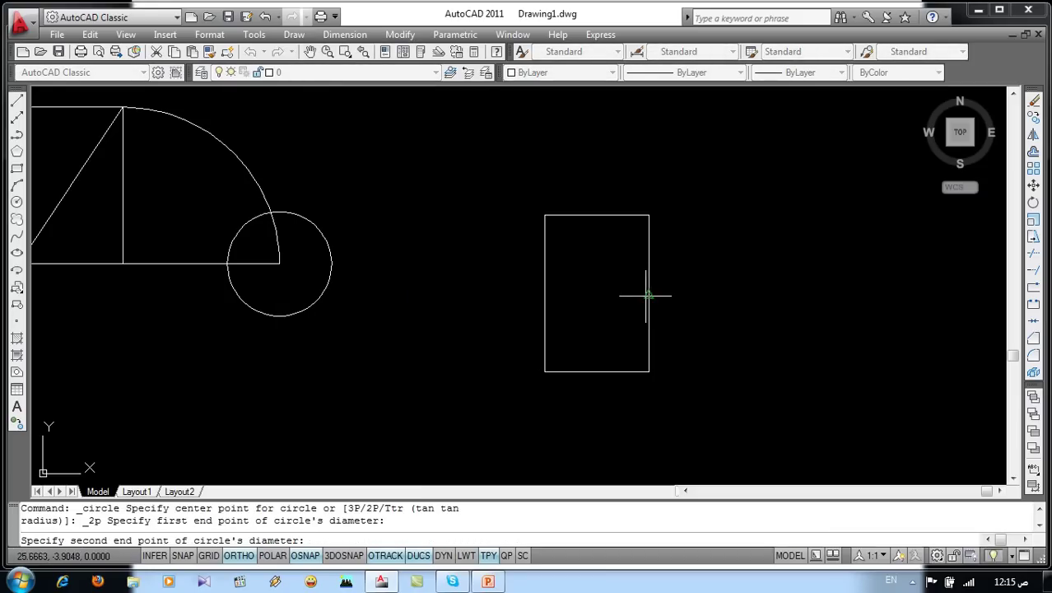
left_click(535, 294)
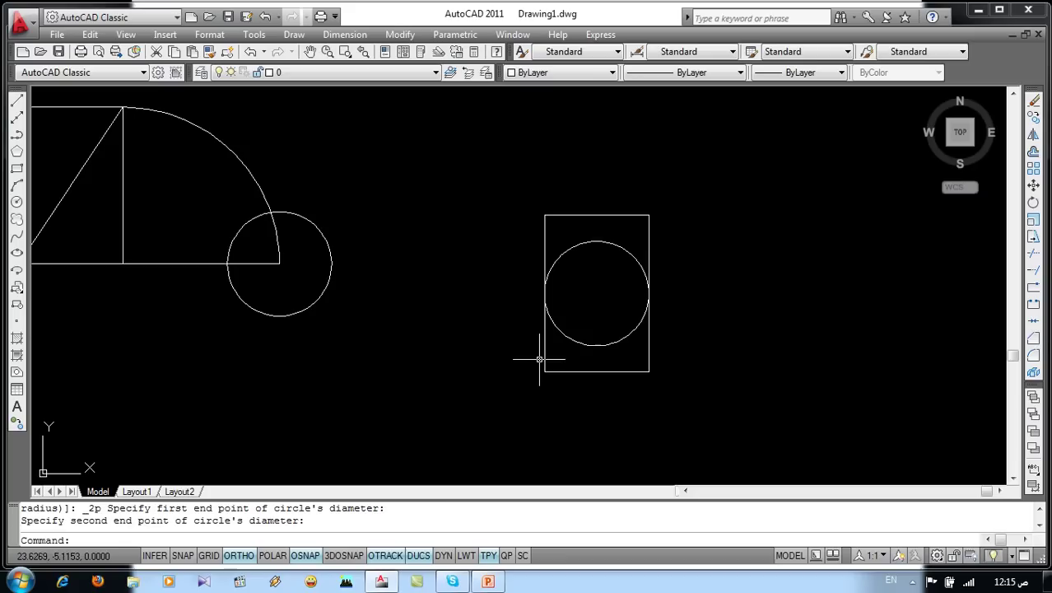
middle_click_drag(568, 312, 410, 277)
type("l")
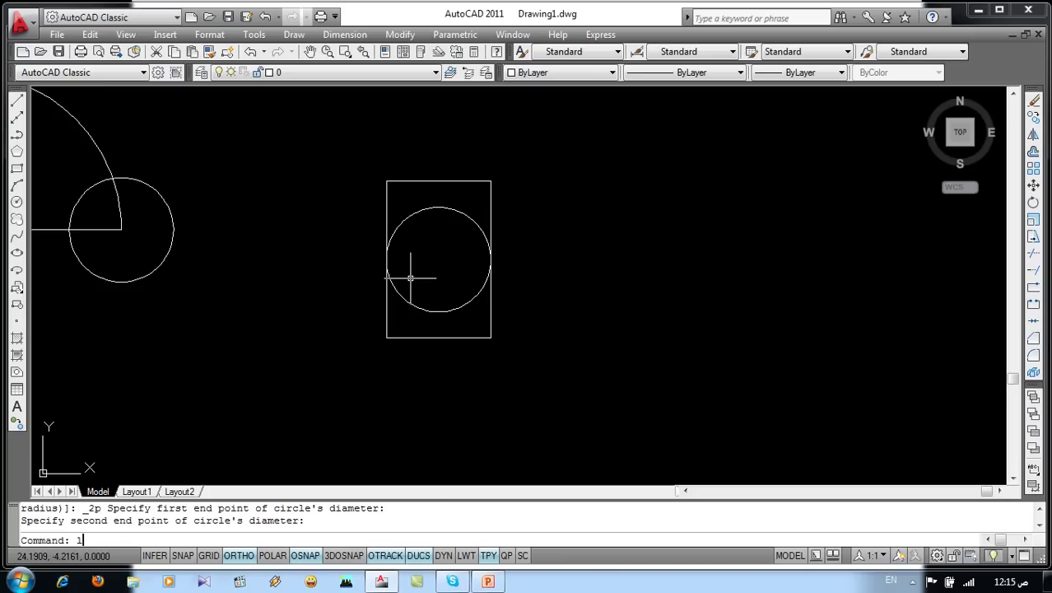
key("Return")
- Draw 2-unit lines extending right from the rectangle's top-right and bottom-right corners
left_click(492, 181)
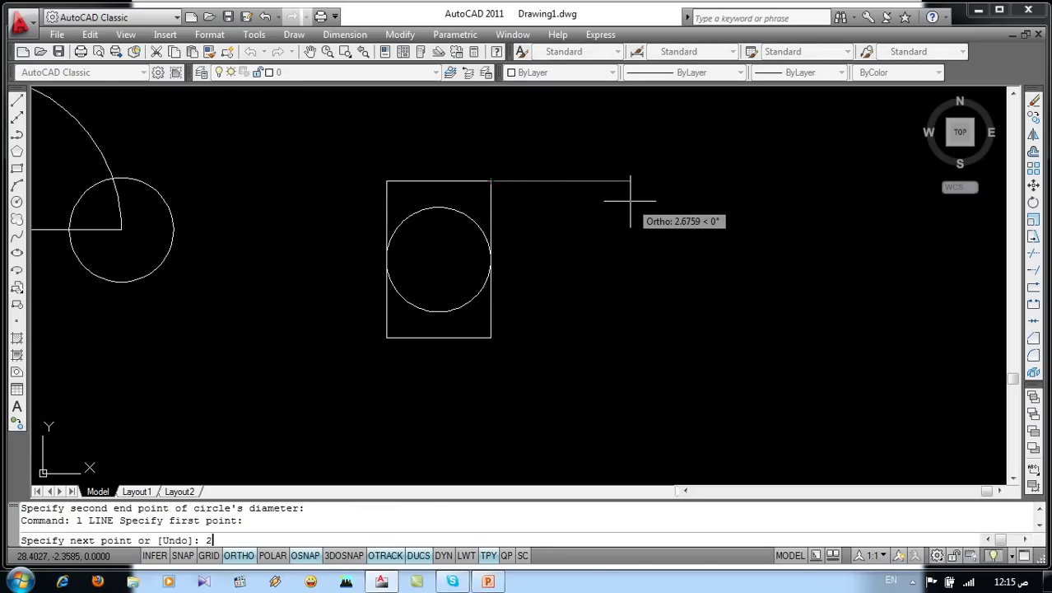
key("Return")
key("Escape")
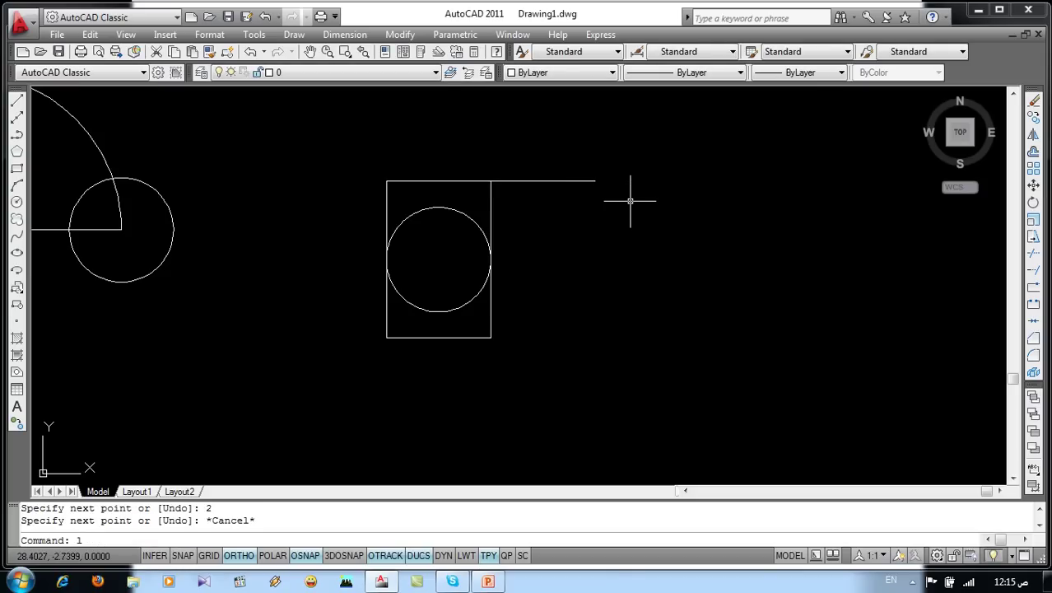
key("Return")
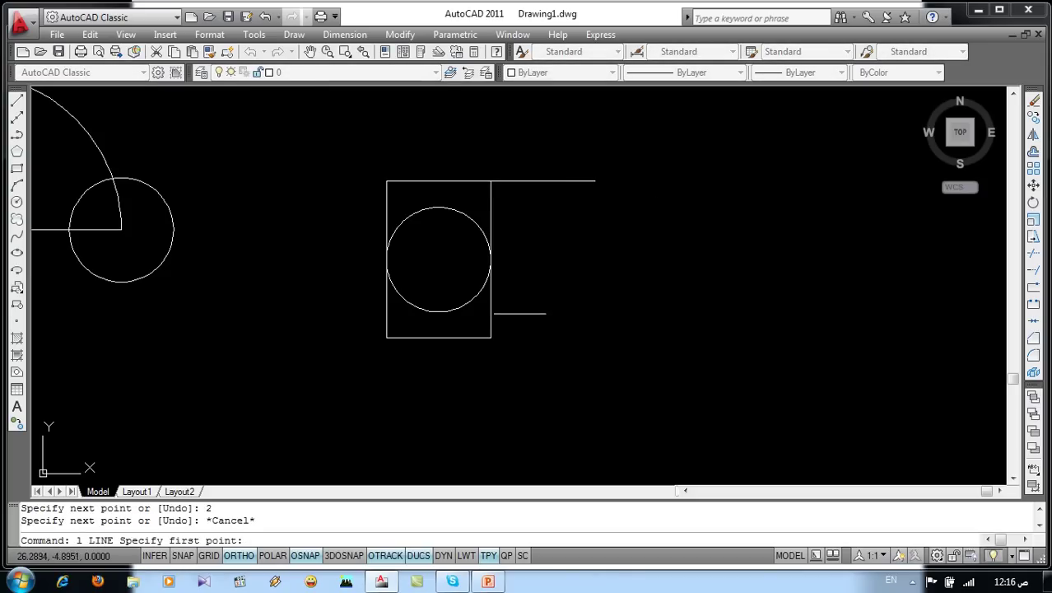
left_click(492, 338)
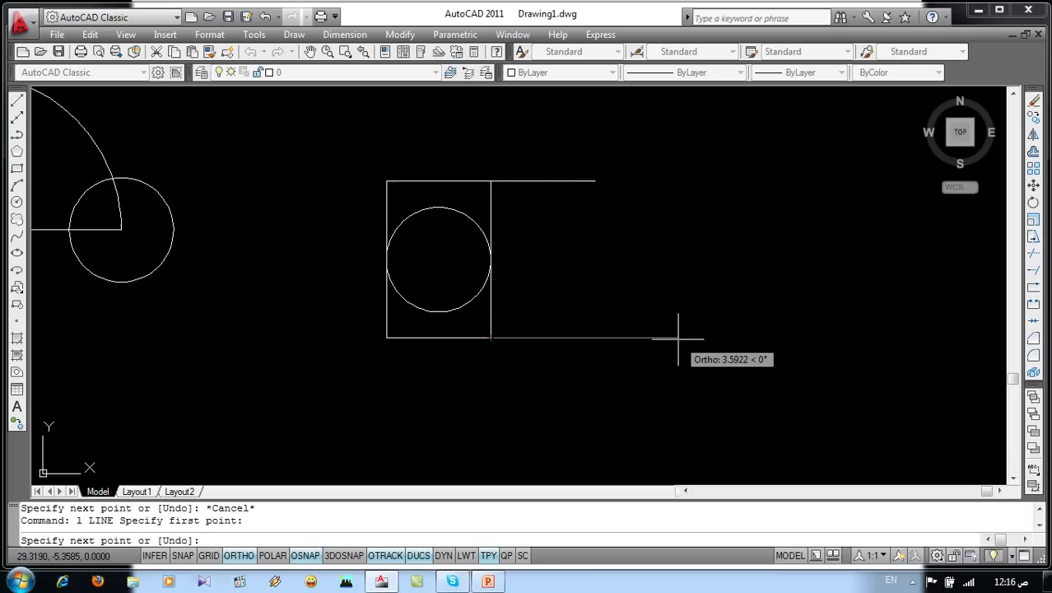
type("2")
key("Return")
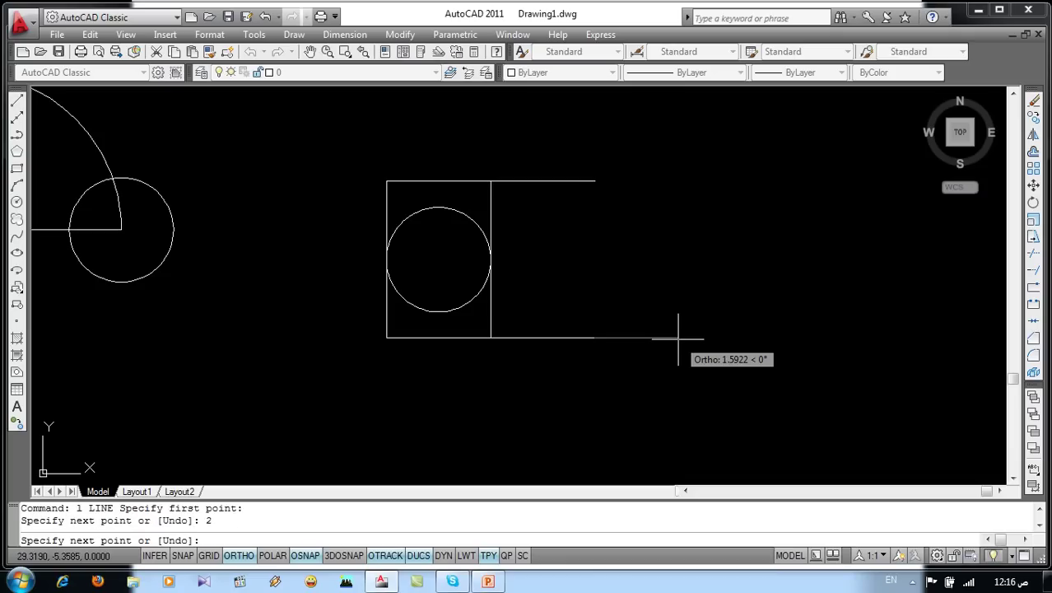
key("Escape")
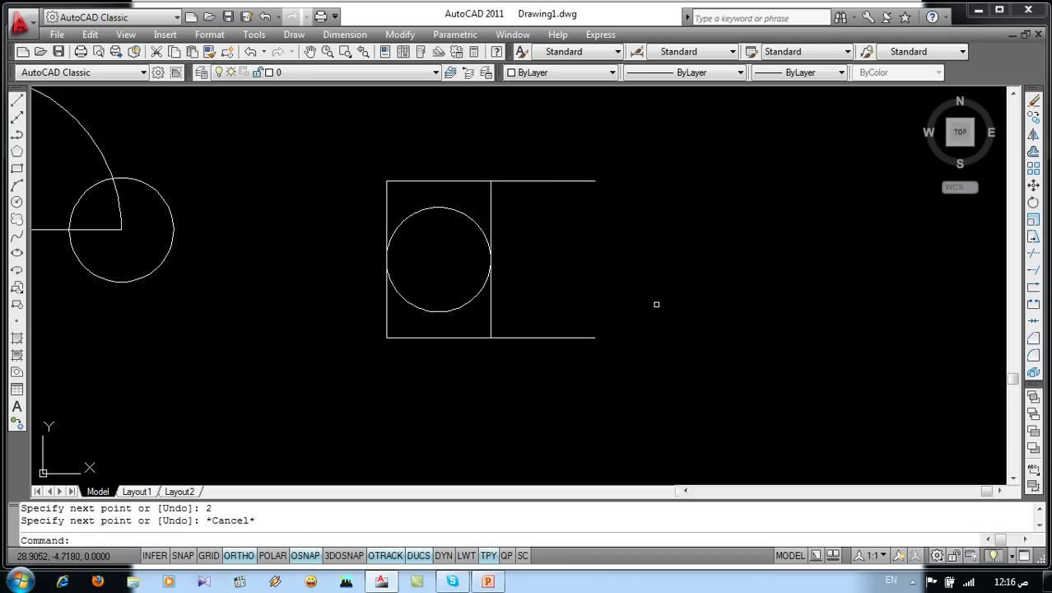
- Join the right ends of the two new lines with a vertical line
type("1")
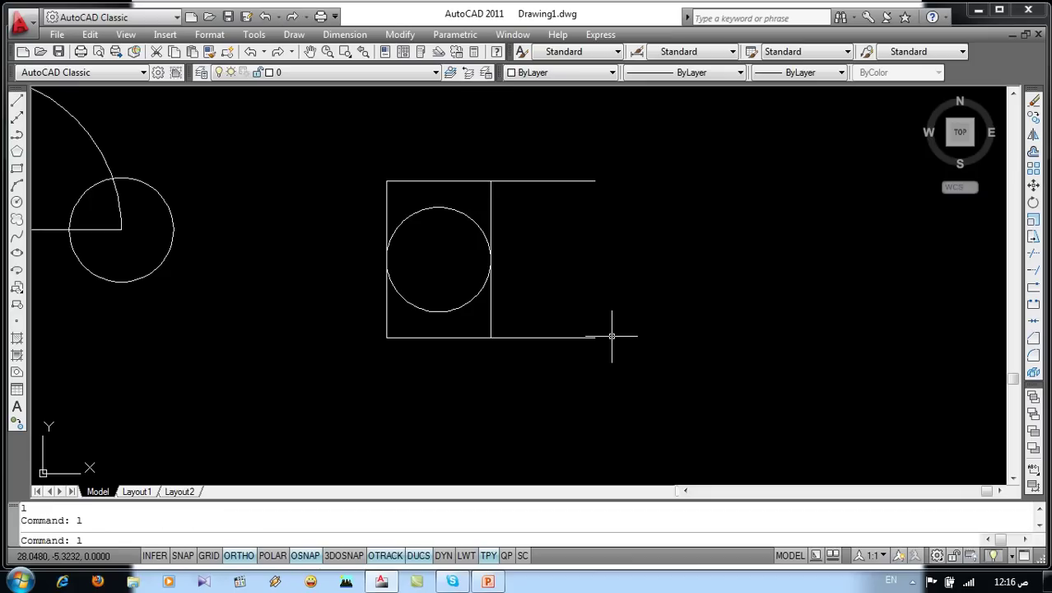
key("Return")
left_click(595, 181)
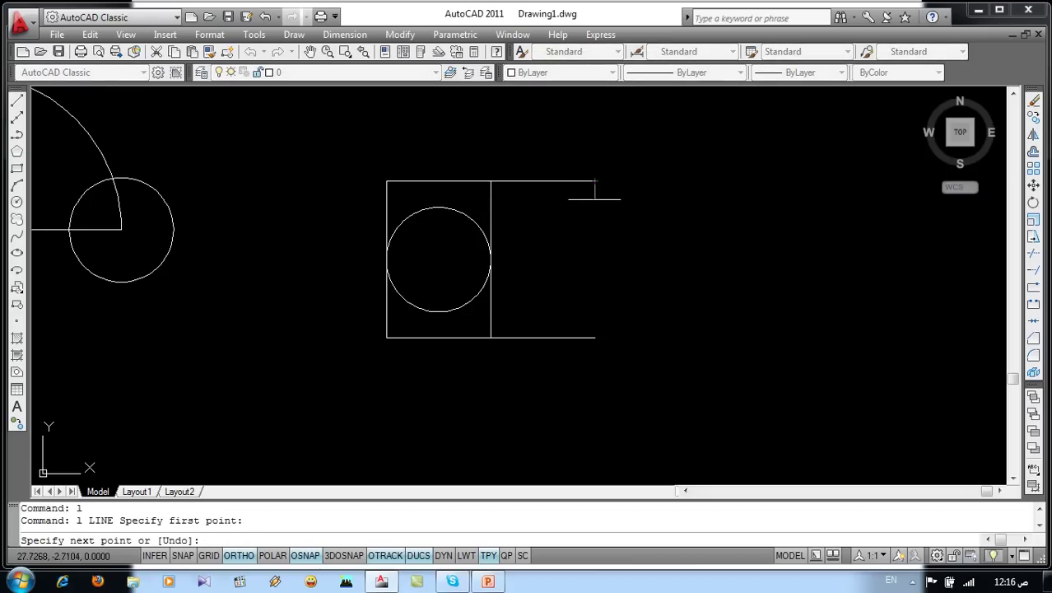
left_click(595, 338)
key("Return")
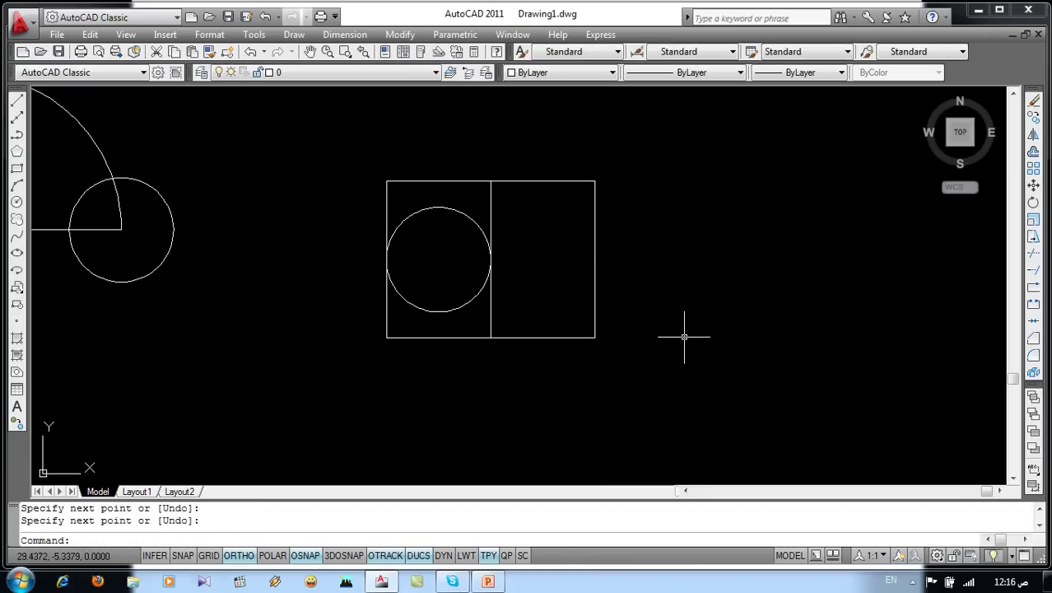
left_click(294, 35)
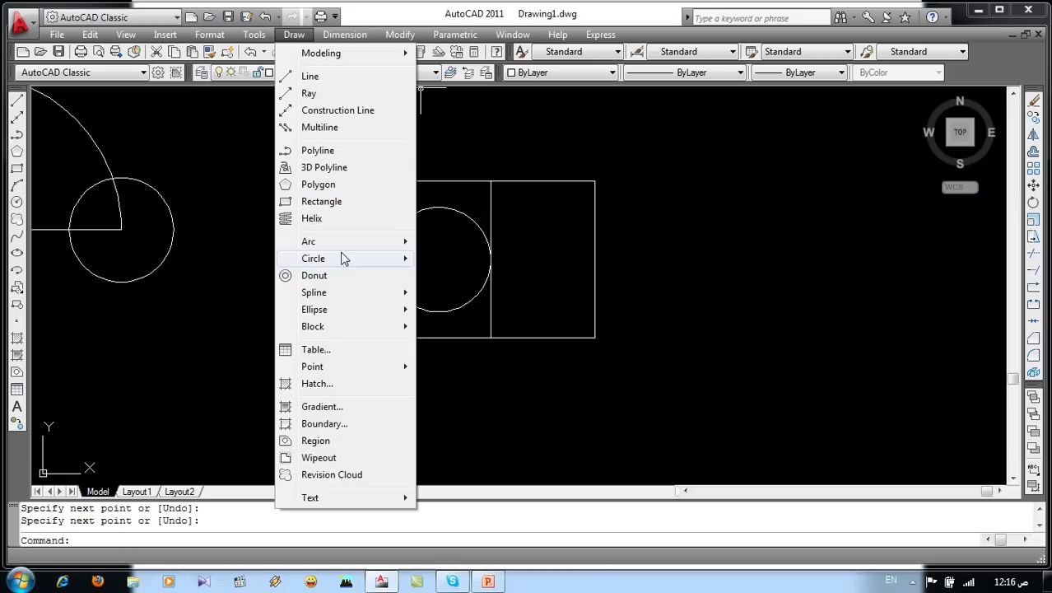
mouse_move(308, 241)
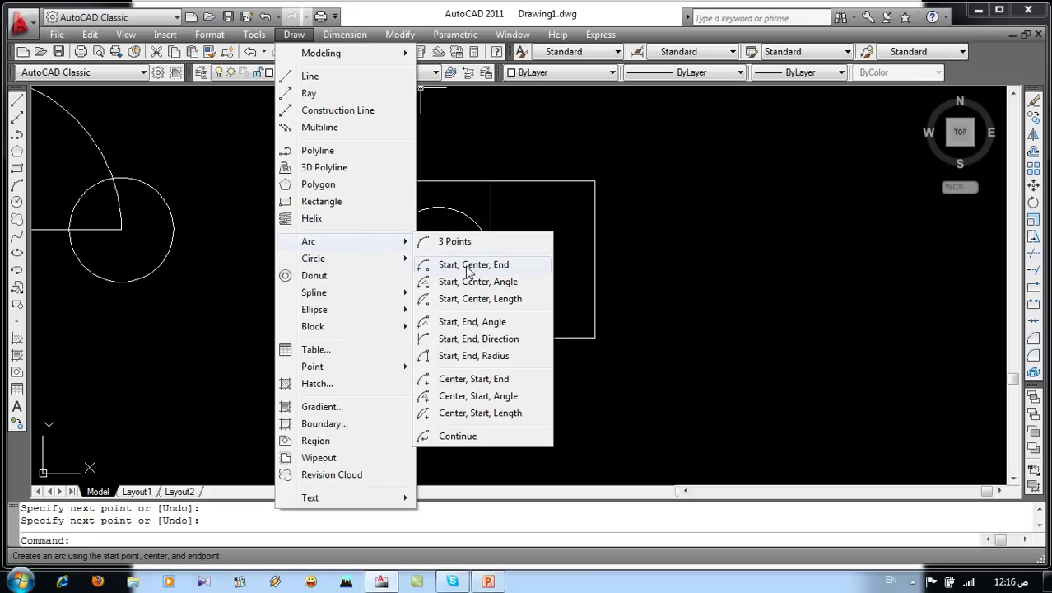
- Draw an arc from the box's bottom-right corner, centred on the right edge's midpoint, to the top-right corner
left_click(470, 264)
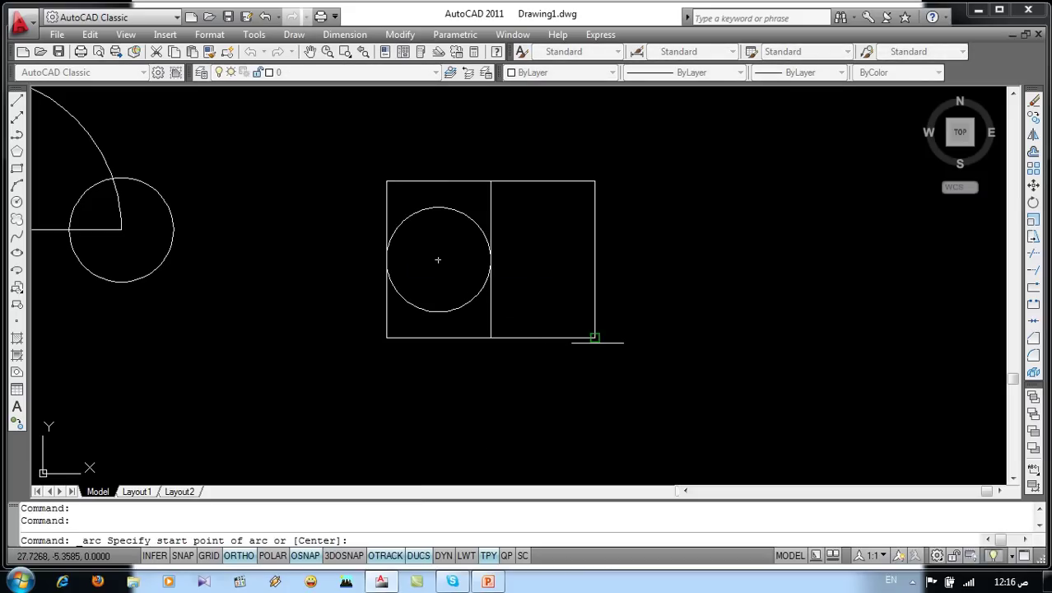
left_click(594, 337)
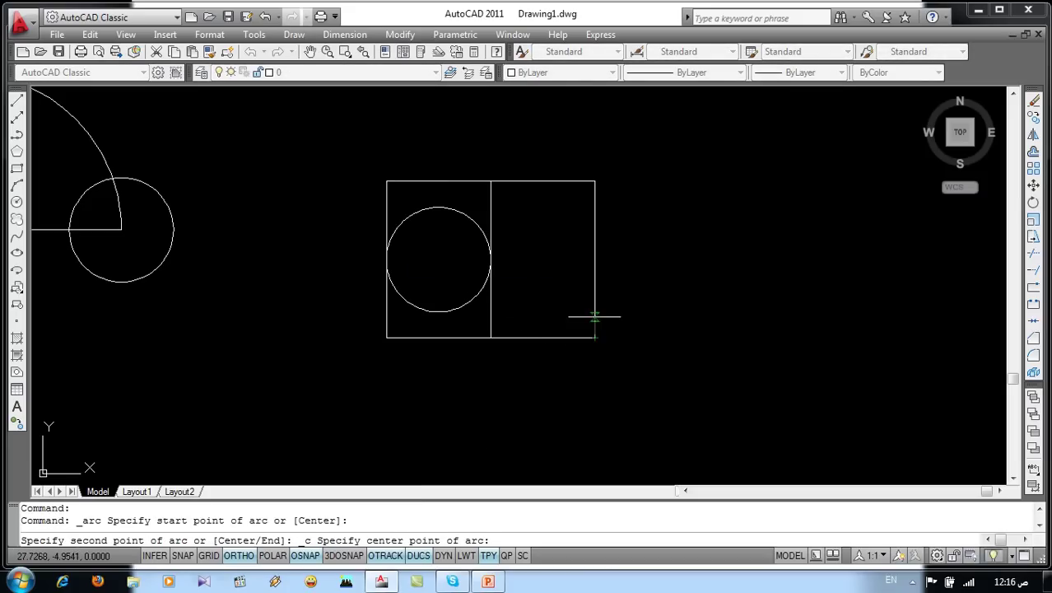
left_click(594, 260)
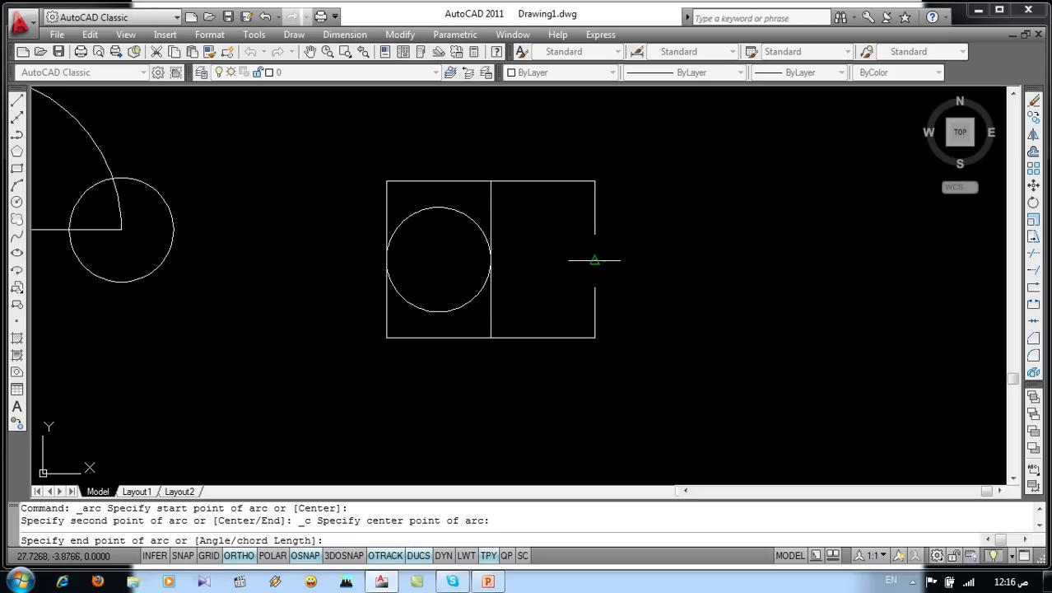
left_click(602, 184)
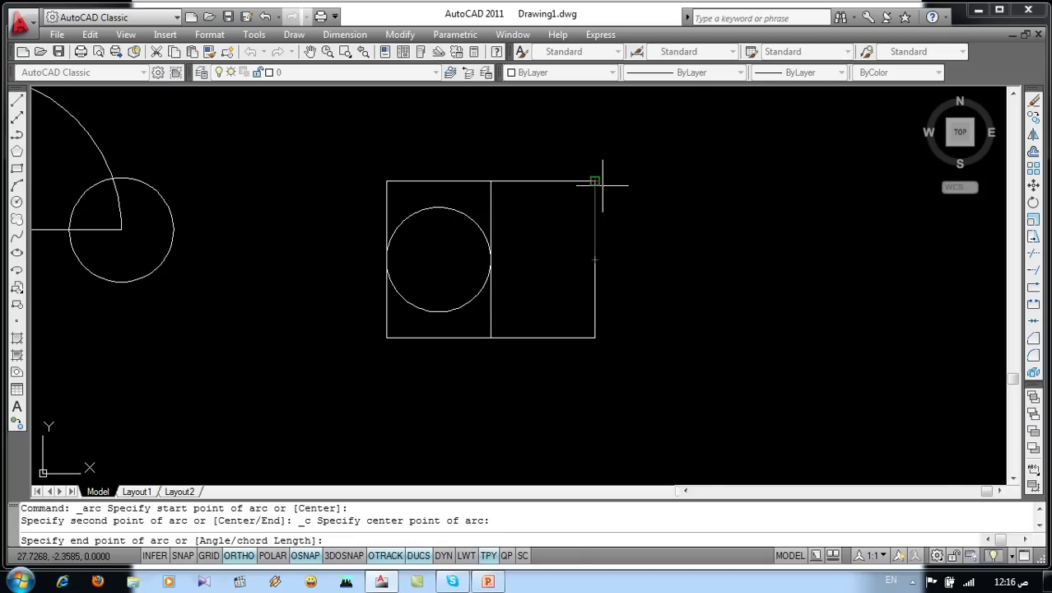
- Erase the old vertical right edge so only the semicircular end remains
left_click(607, 227)
left_click(581, 244)
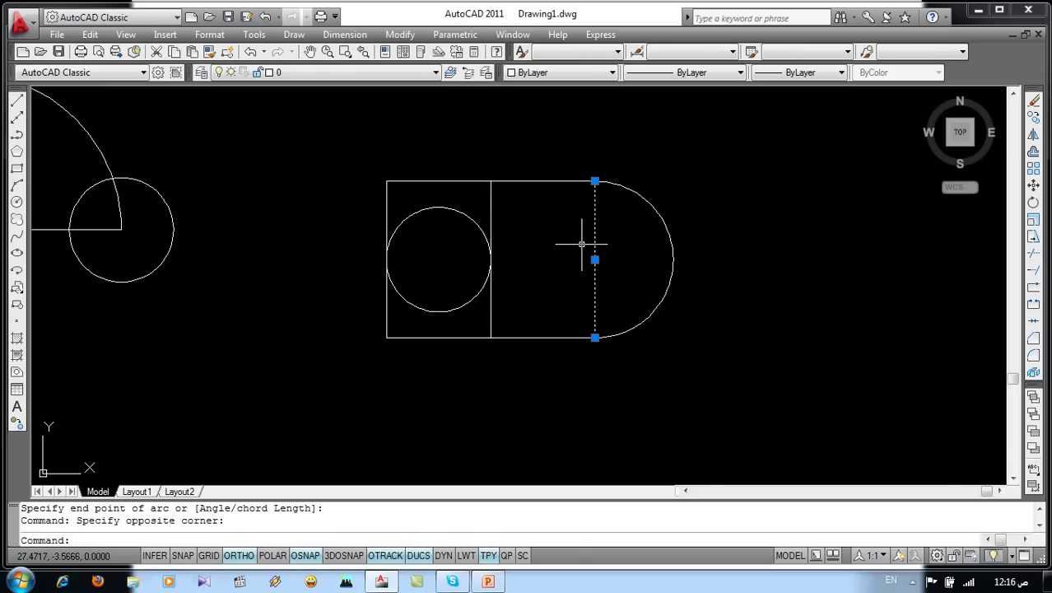
key("Delete")
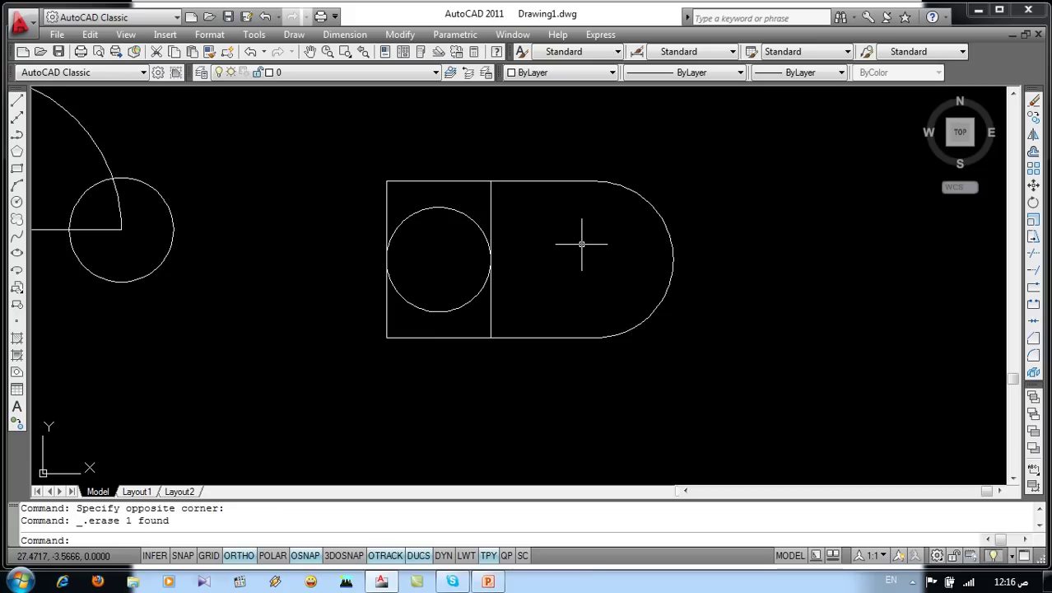
scroll(581, 243, "down", 2)
middle_click_drag(535, 298, 652, 257)
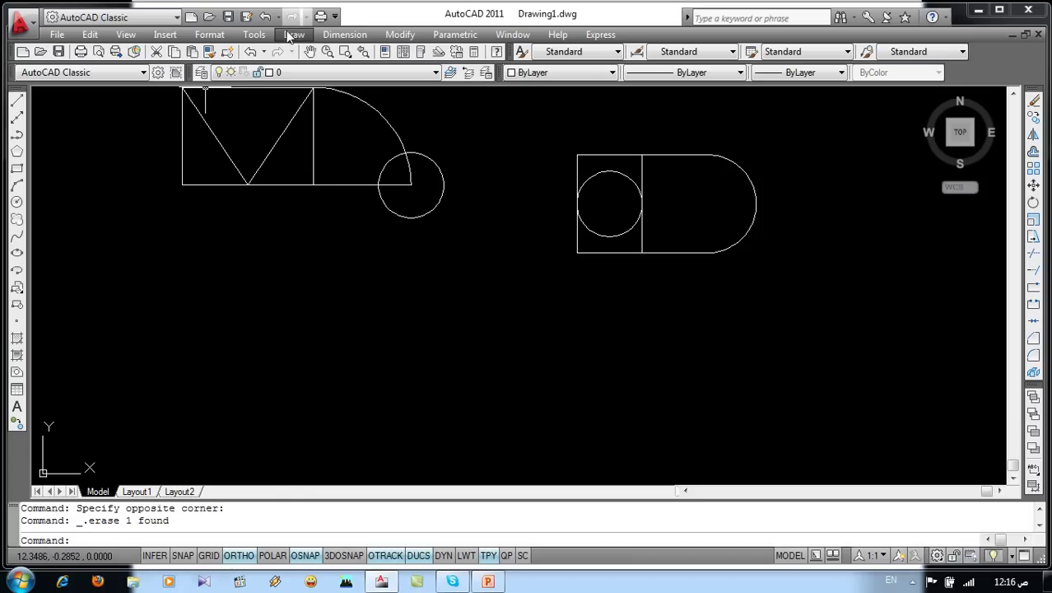
- Return from the homework slide to the AutoCAD drawing and bring up the Draw menu
left_click(294, 35)
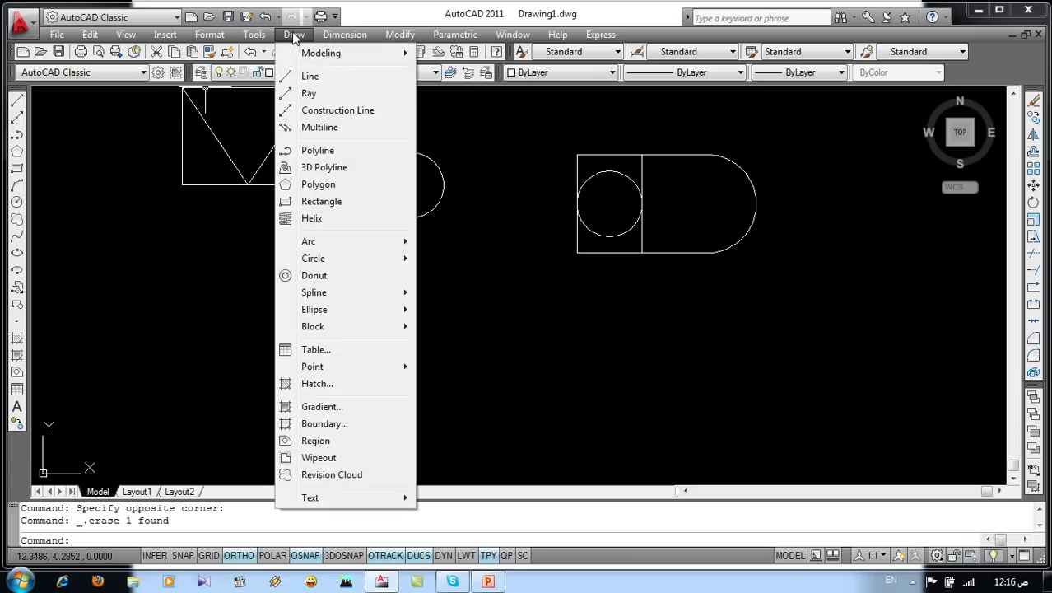
mouse_move(312, 259)
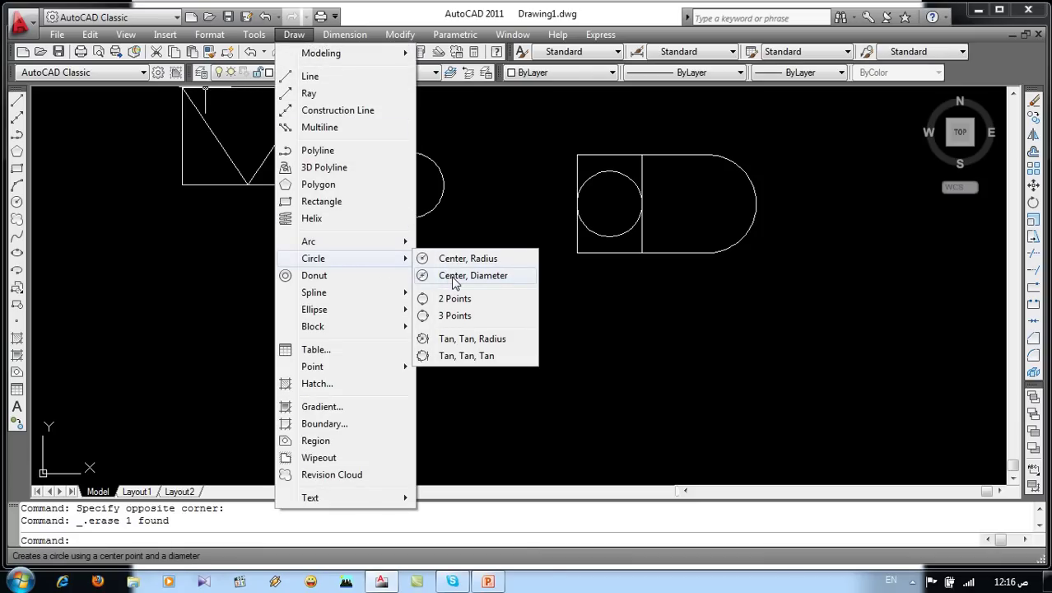
- Draw a diameter-4 construction circle below the existing figures
left_click(452, 279)
left_click(373, 373)
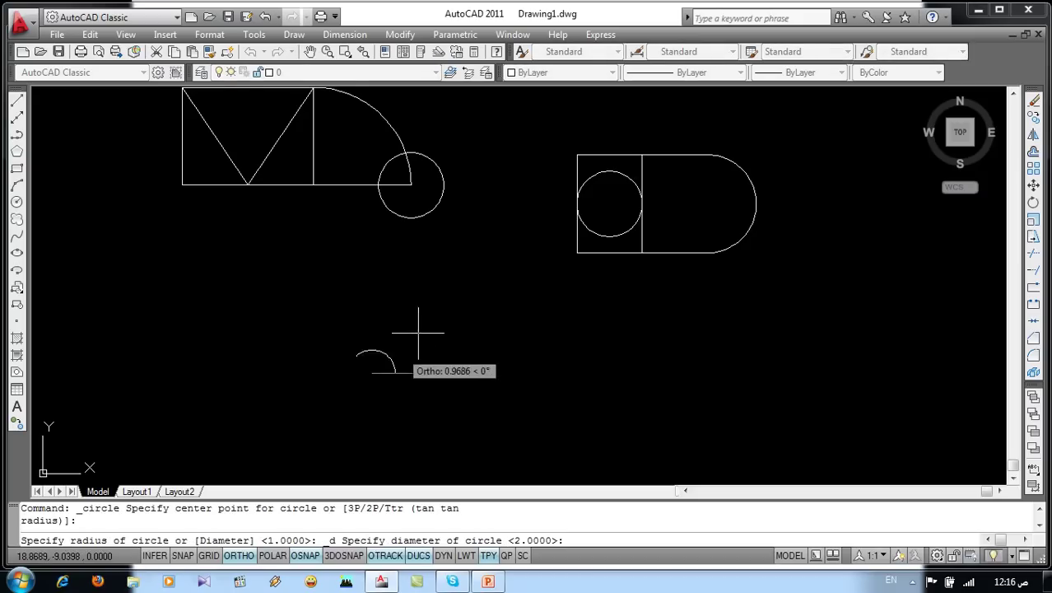
type("4")
key("Return")
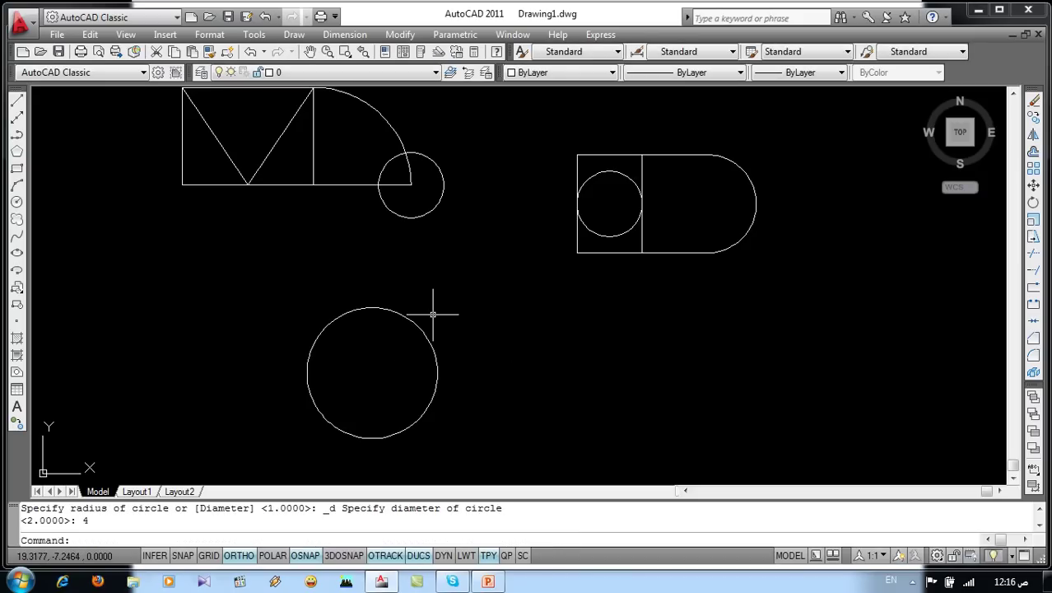
middle_click_drag(430, 359, 449, 283)
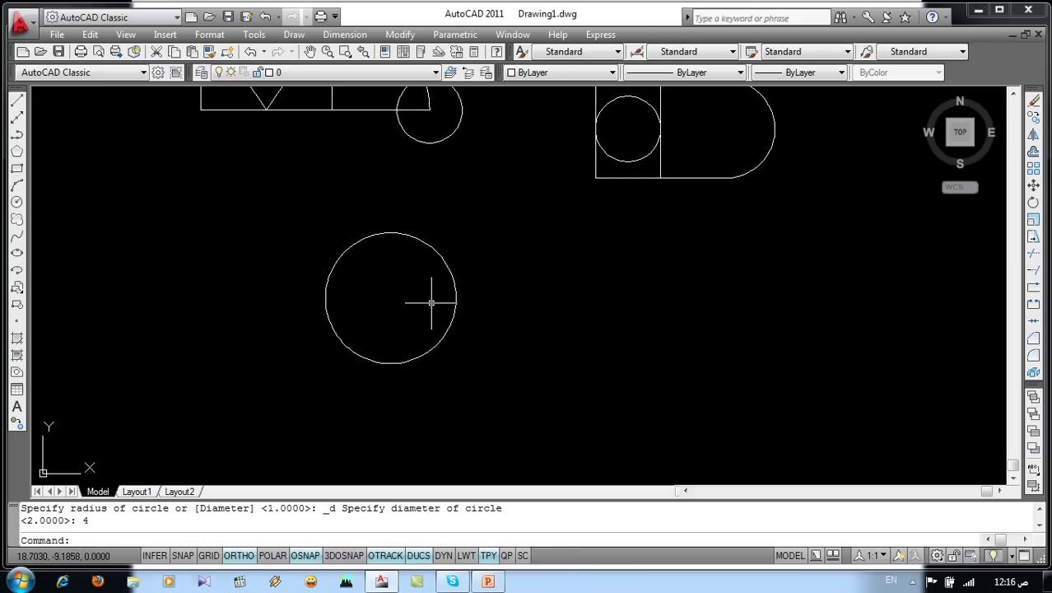
type("l")
- Connect the circle's top, right, bottom and left points with lines to form a diamond
key("Return")
left_click(390, 297)
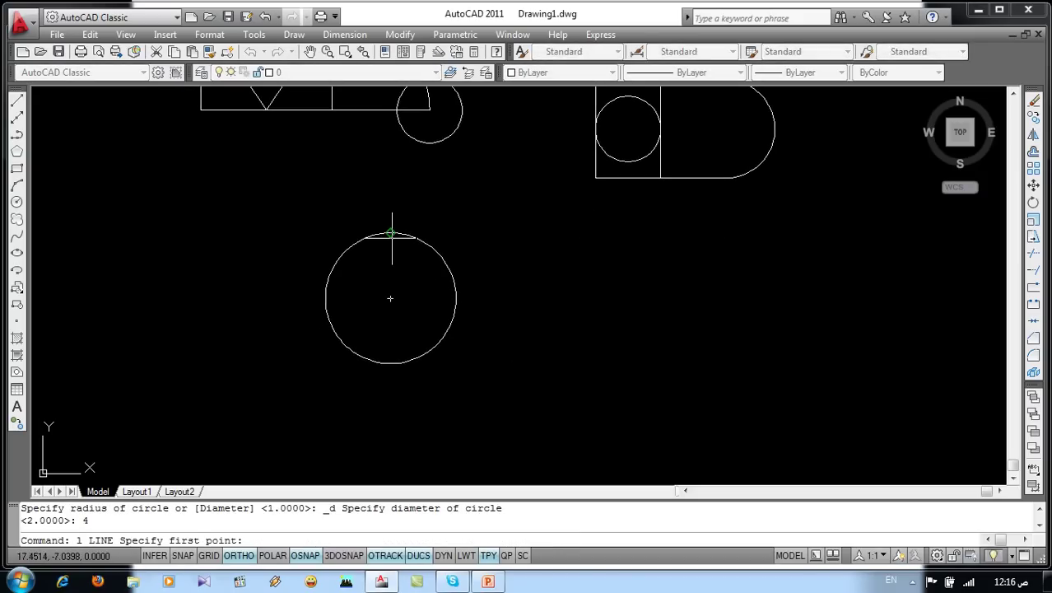
key("F8")
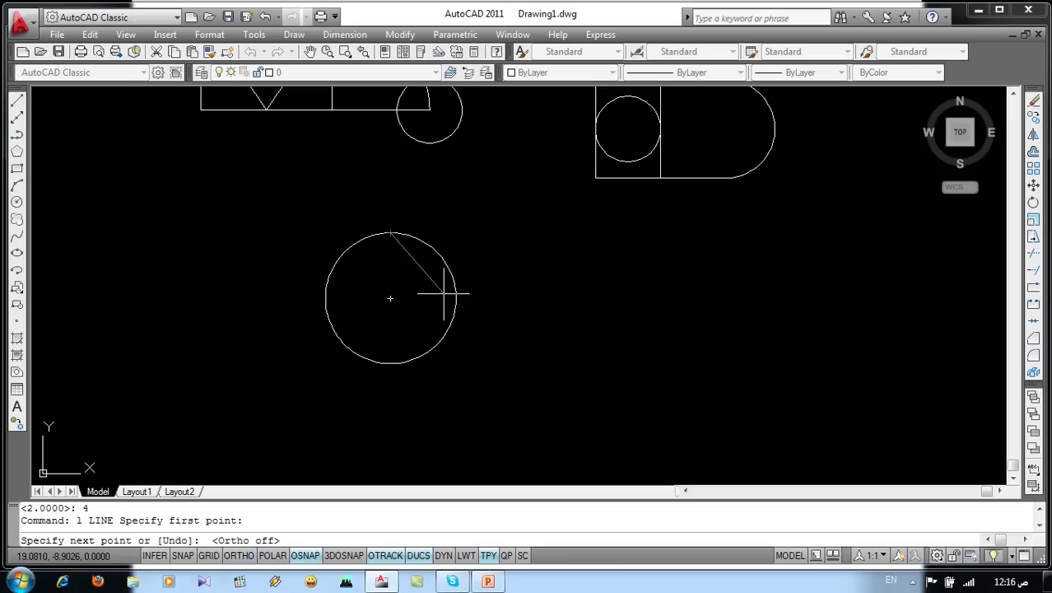
left_click(457, 297)
left_click(391, 362)
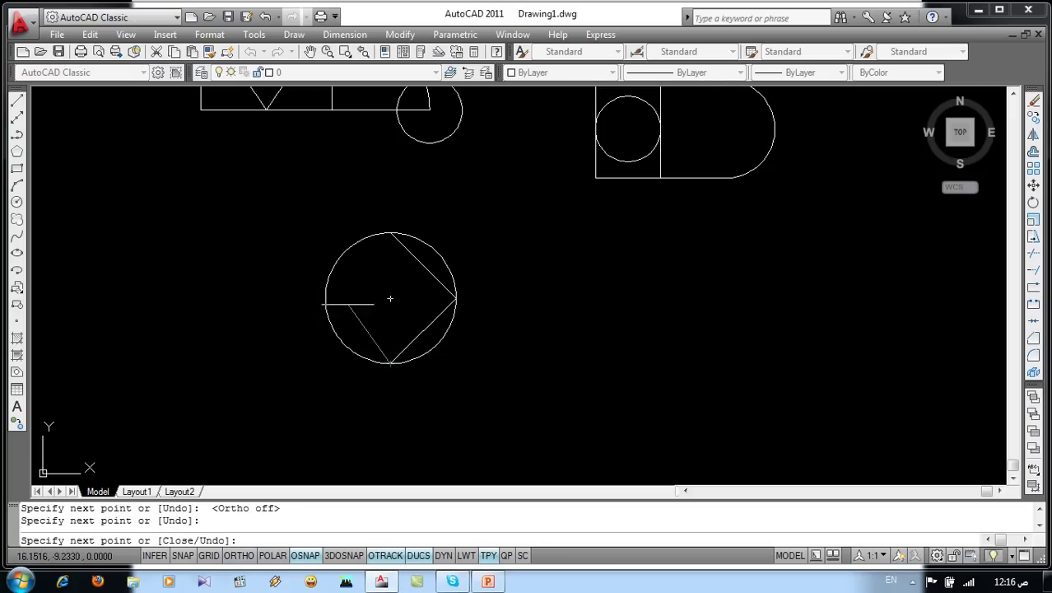
left_click(326, 298)
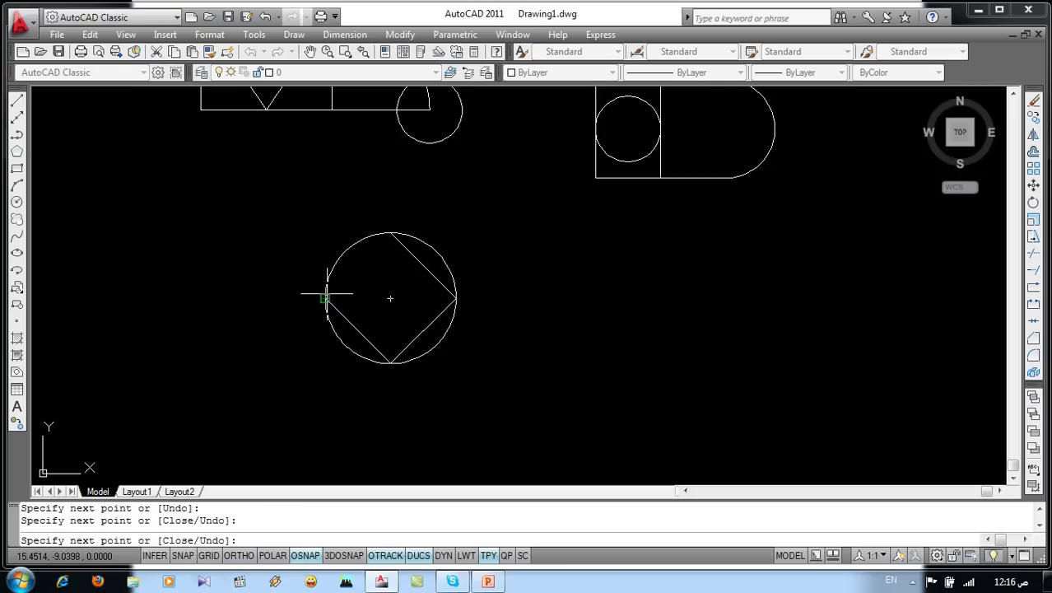
left_click(390, 234)
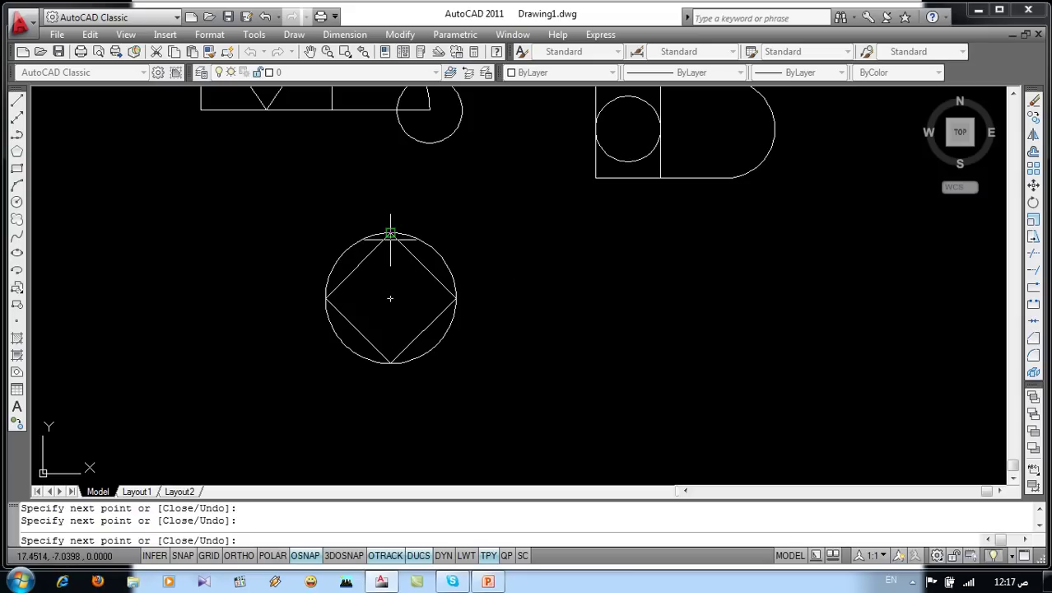
key("Escape")
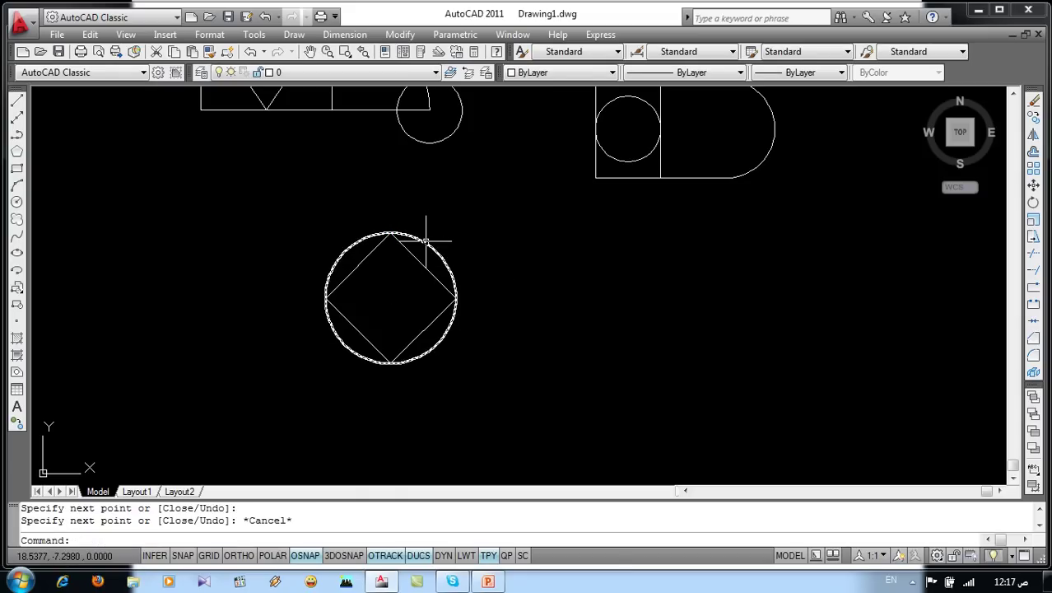
- Erase the construction circle, then check the homework slides and return to the drawing
left_click(426, 240)
key("Delete")
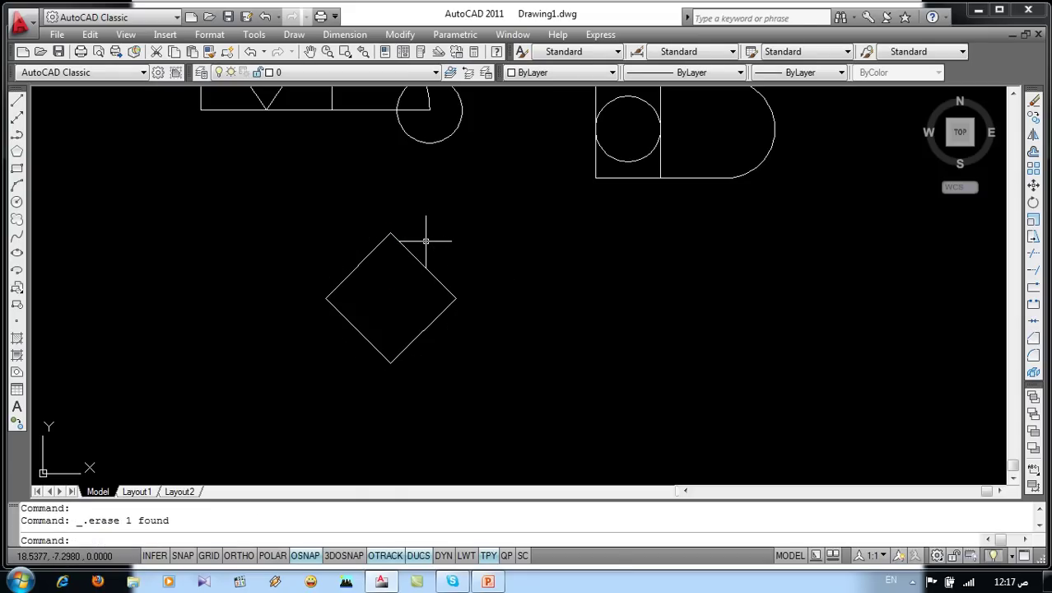
middle_click_drag(477, 216, 477, 319)
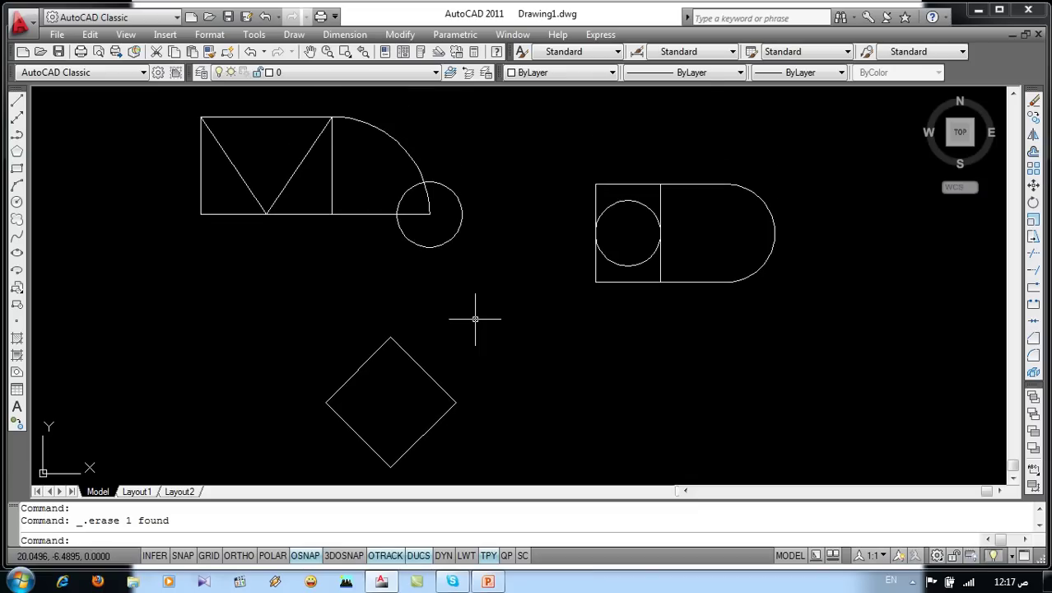
left_click(494, 581)
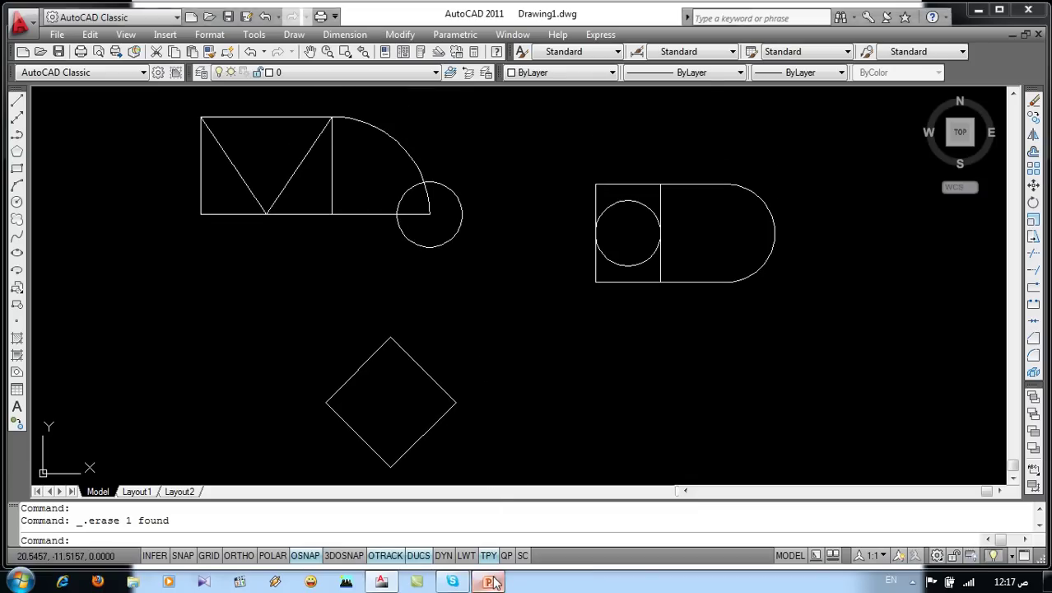
key("alt+Tab")
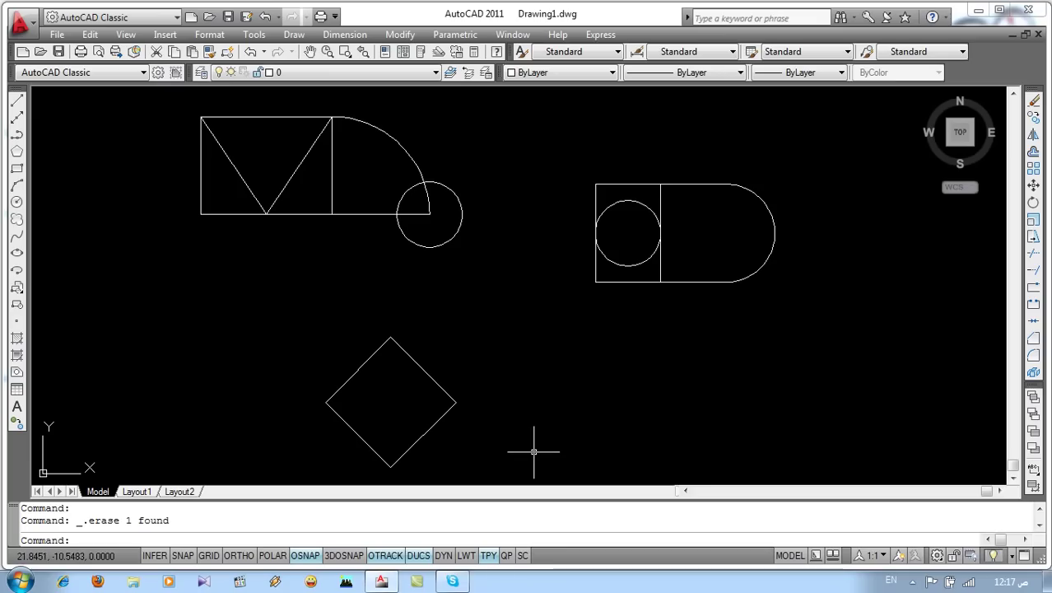